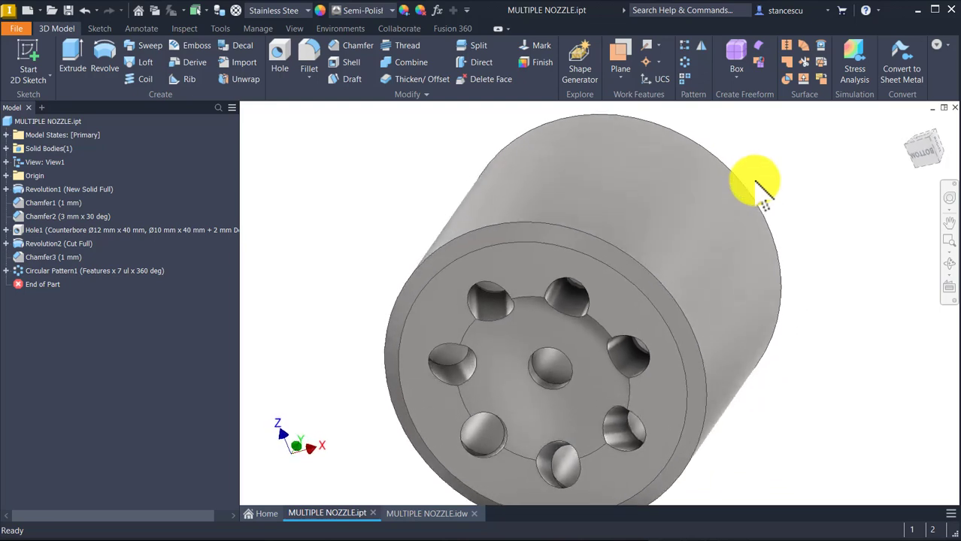
- Examine the finished nozzle part, then its drawing's section A-A, plan view and hole, chamfer and angle dimensions
key(F6)
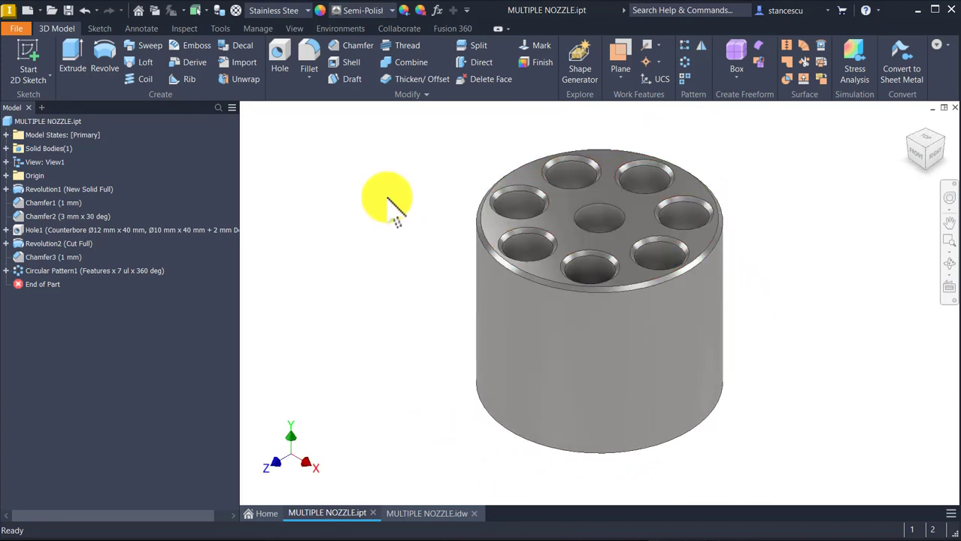
click(416, 512)
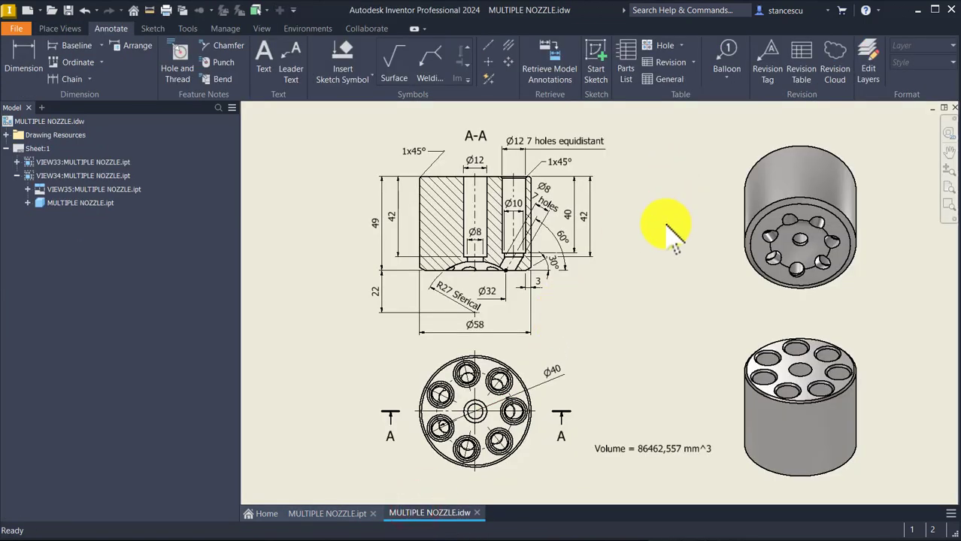
scroll(553, 209, down, 5)
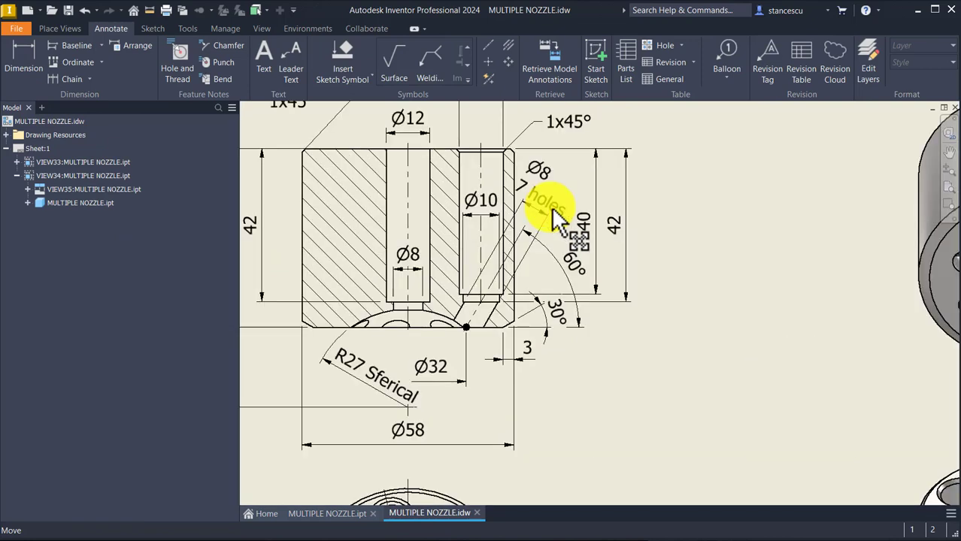
mouse_move(605, 248)
middle_down()
mouse_move(729, 256)
mouse_move(841, 195)
middle_up()
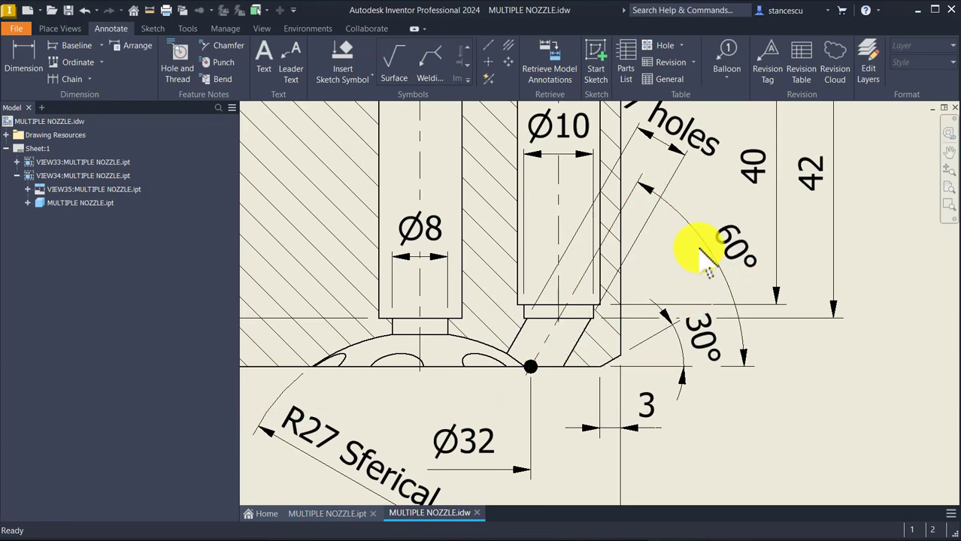
scroll(605, 302, down, 2)
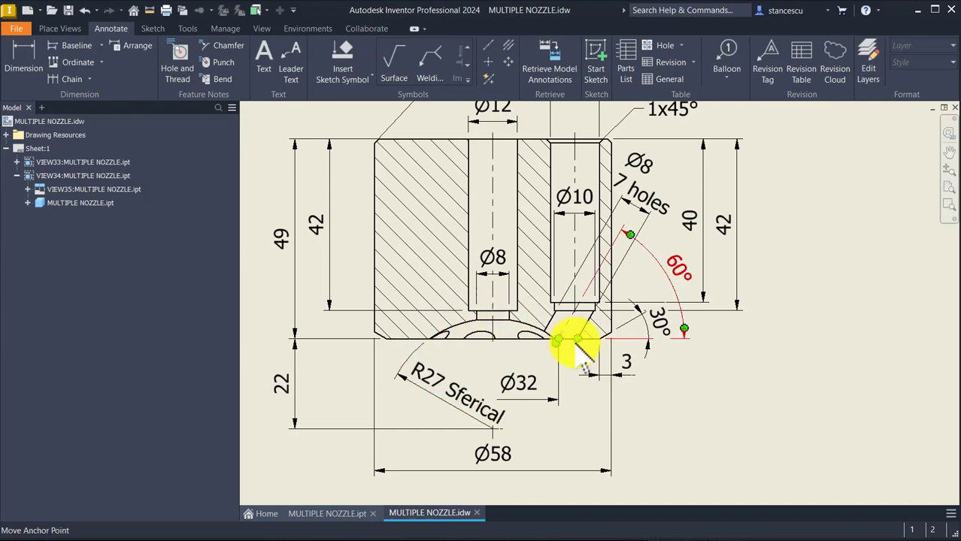
middle_drag(575, 331, 397, 366)
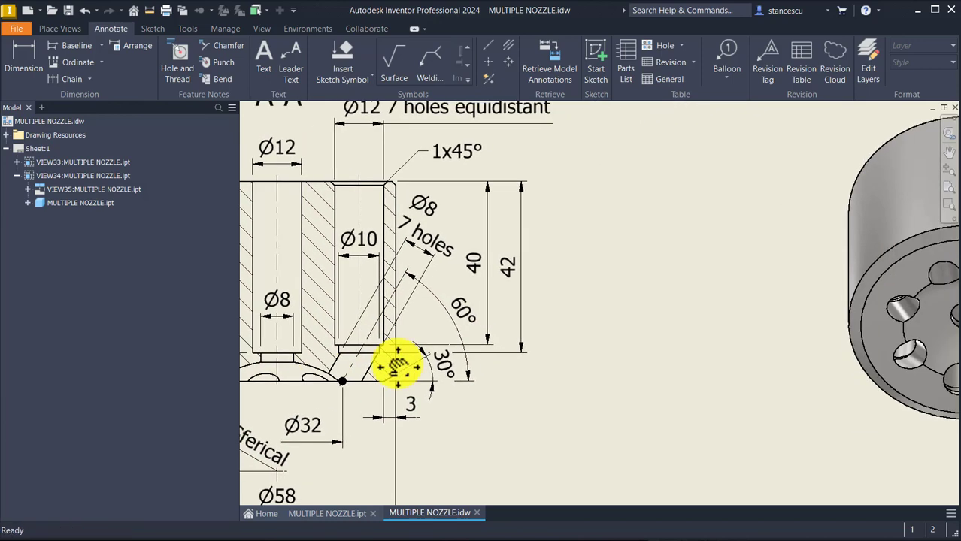
scroll(397, 367, down, 3)
middle_drag(682, 386, 683, 278)
middle_drag(643, 337, 680, 337)
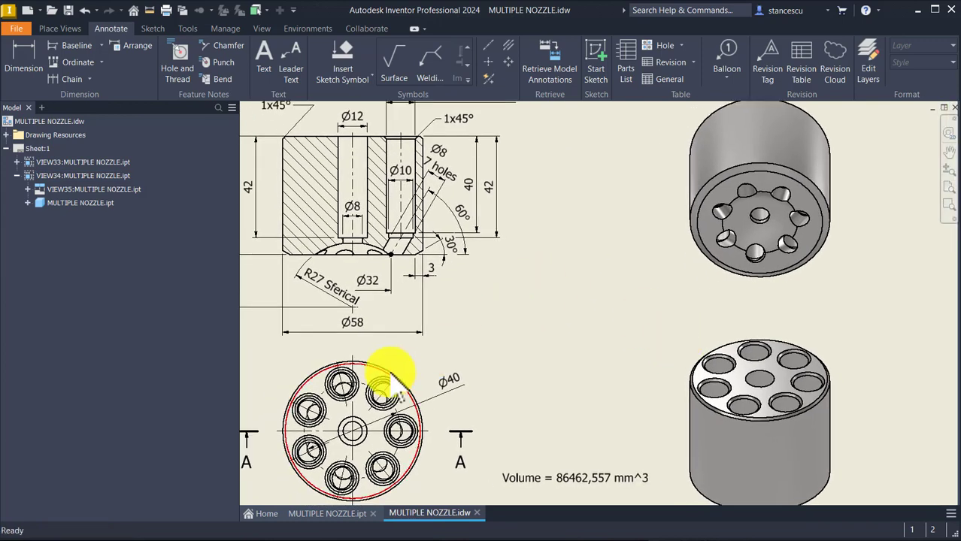
mouse_move(476, 349)
middle_down()
mouse_move(575, 350)
mouse_move(573, 322)
middle_up()
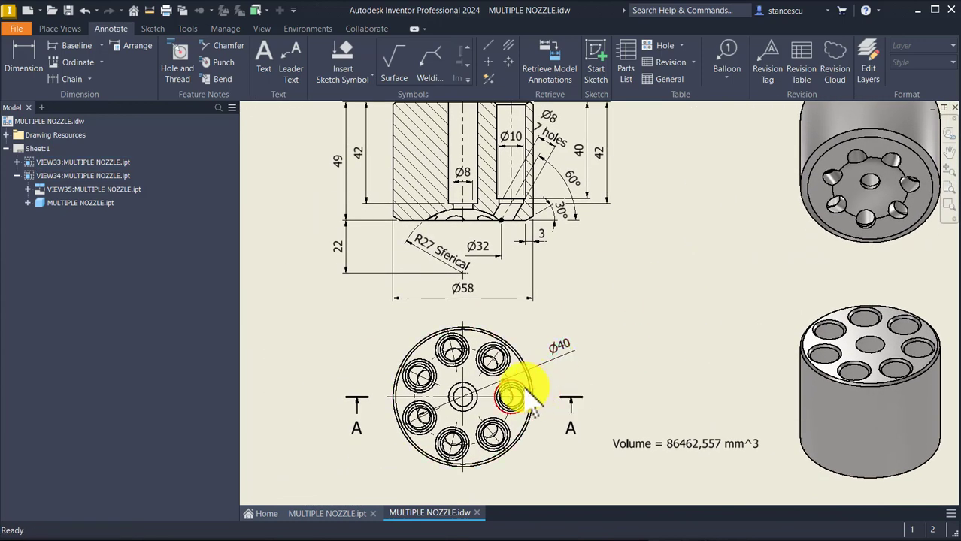
middle_drag(582, 286, 593, 413)
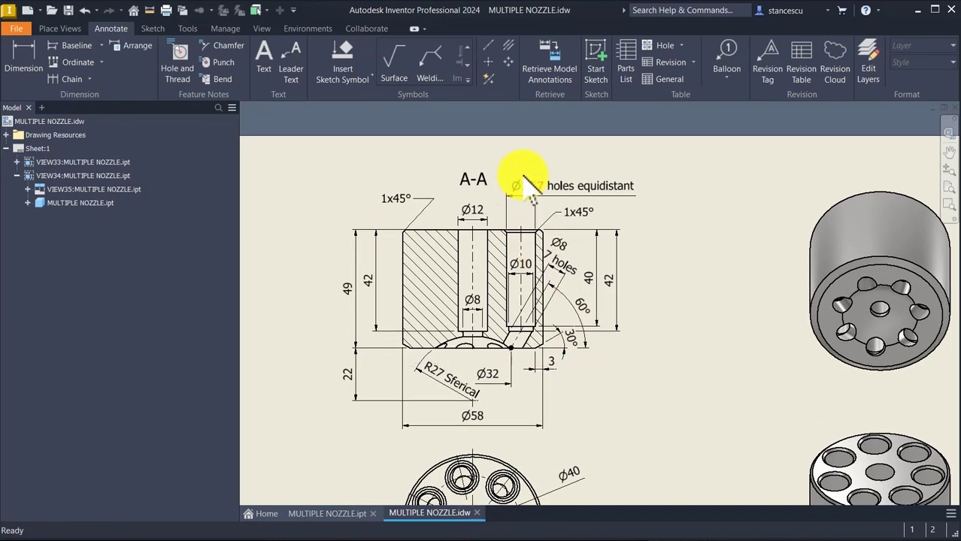
scroll(530, 202, down, 2)
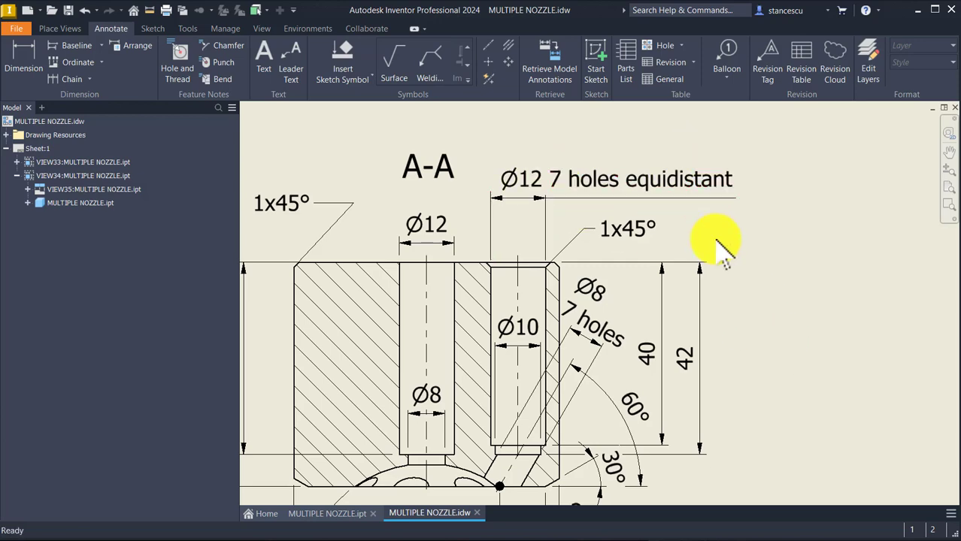
scroll(716, 240, down, 4)
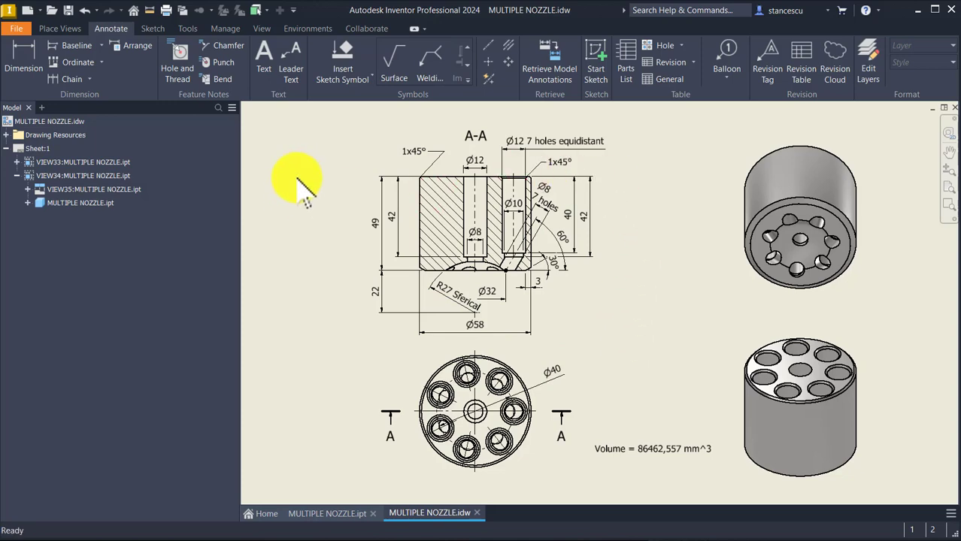
click(290, 143)
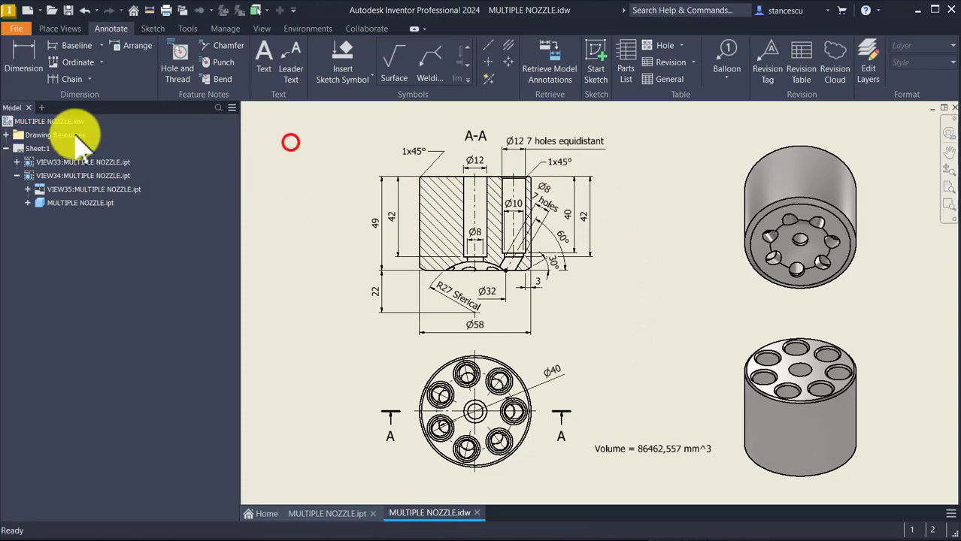
- Create a new metric part from the Standard (mm).ipt template and start a 2D sketch on the XY plane
click(35, 9)
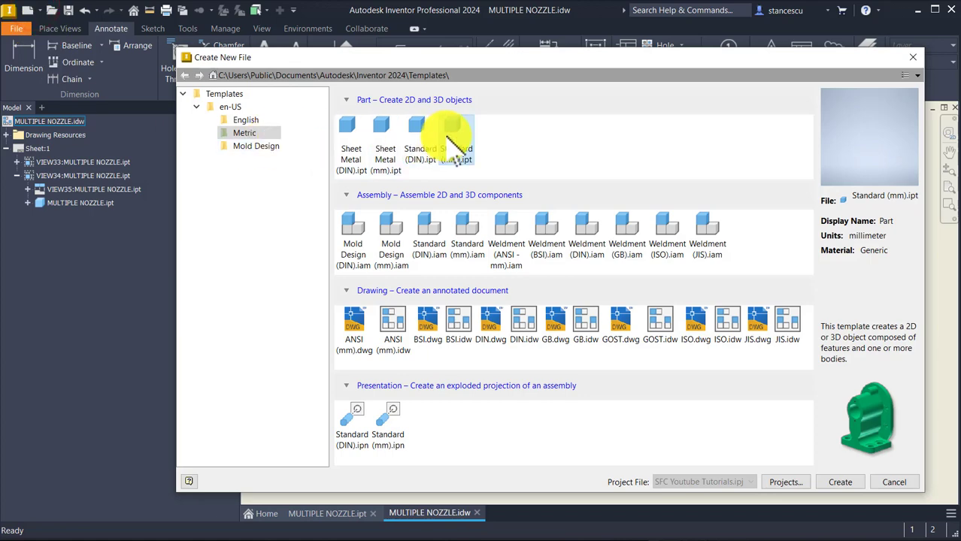
double_click(449, 139)
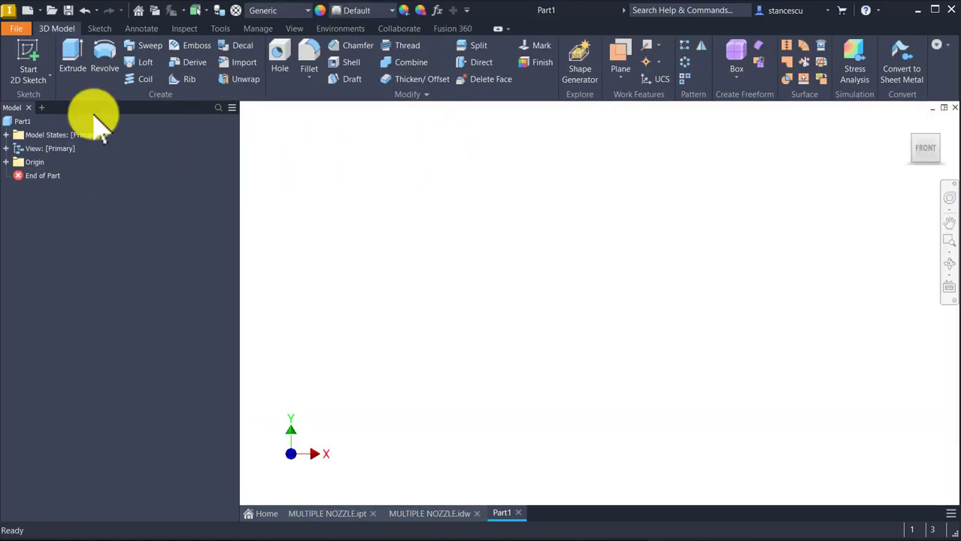
click(25, 54)
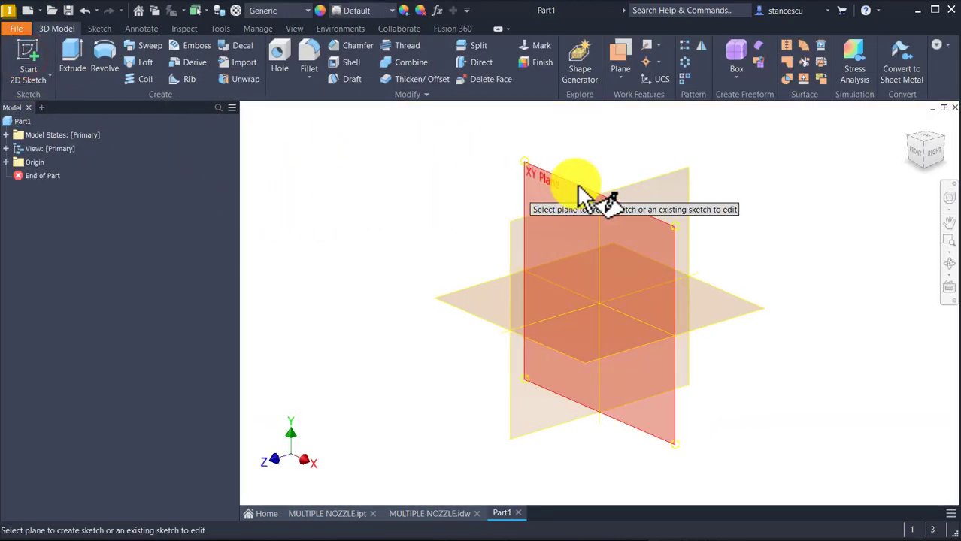
click(548, 175)
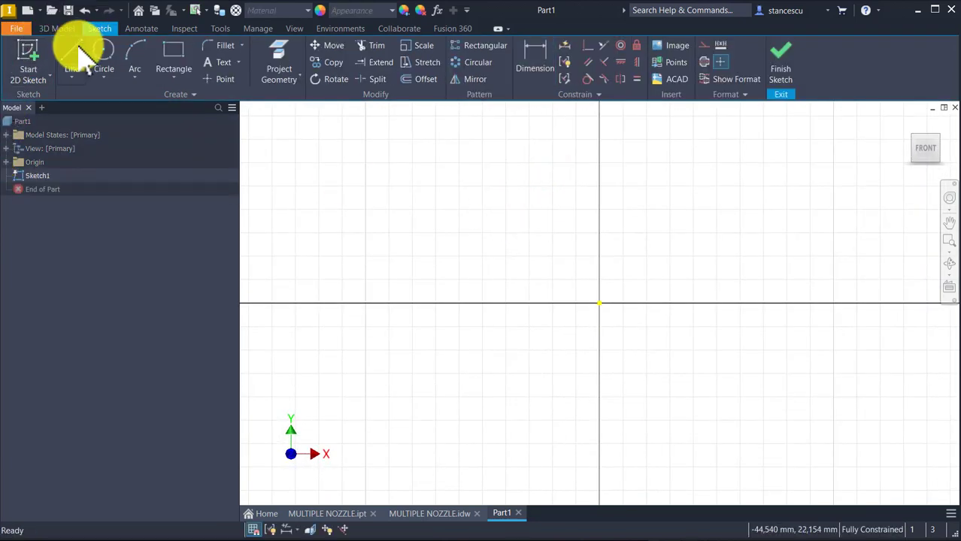
- Sketch an open stepped profile left of the origin: about 22.4 mm up from the horizontal axis, 10 mm across, 18.4 mm down, 2 mm across, 1 mm down
click(79, 60)
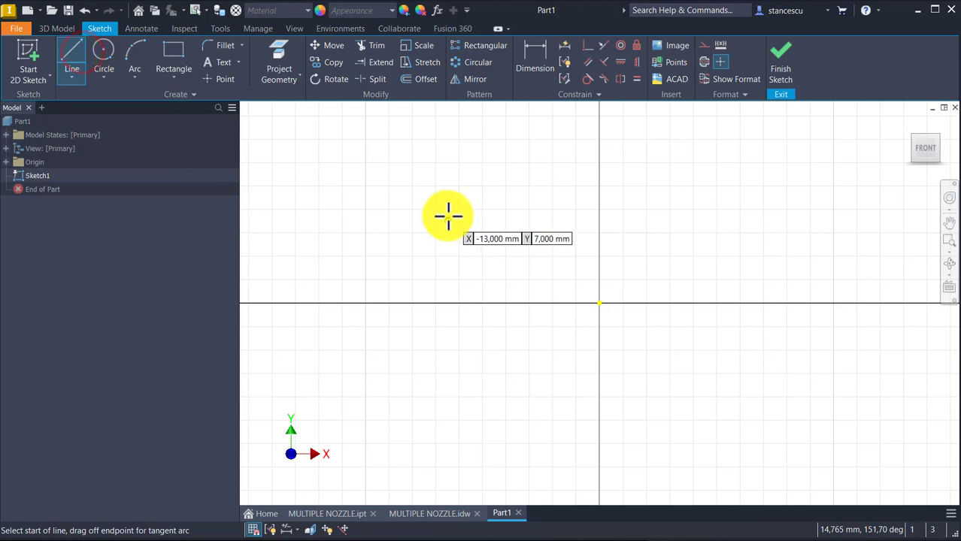
middle_drag(446, 214, 485, 351)
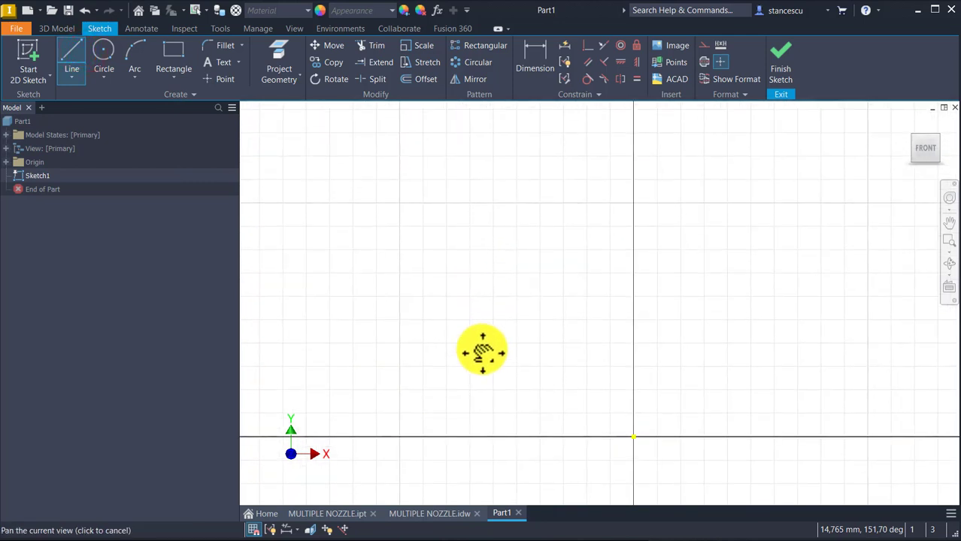
click(478, 437)
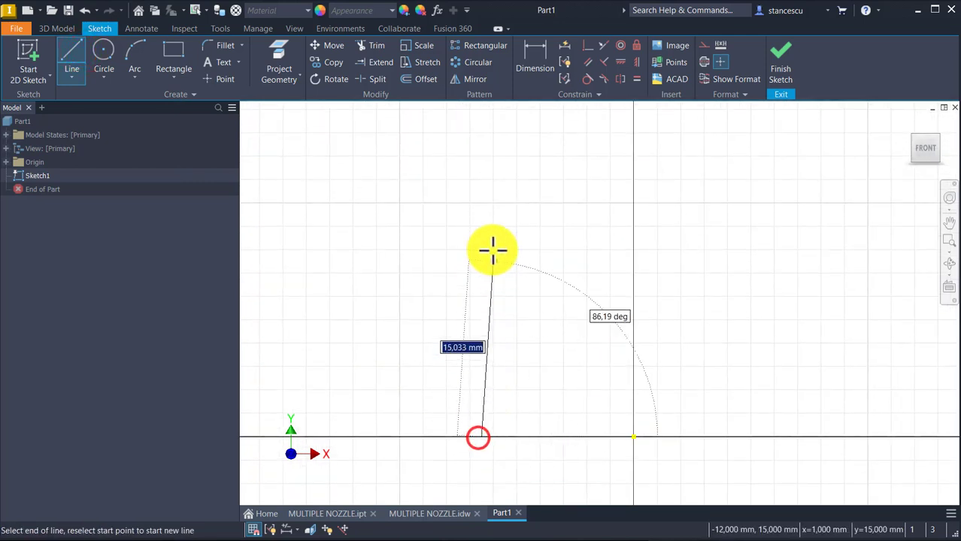
click(483, 174)
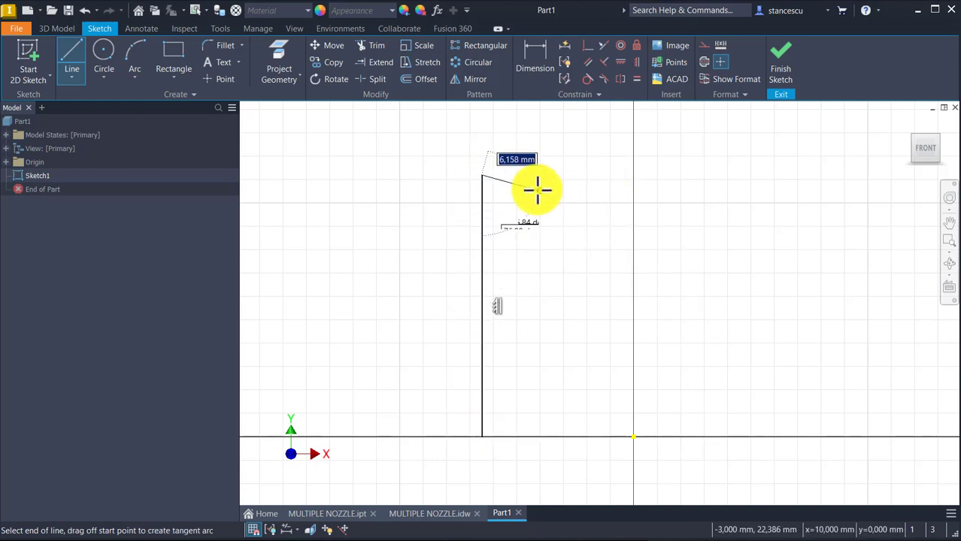
click(597, 176)
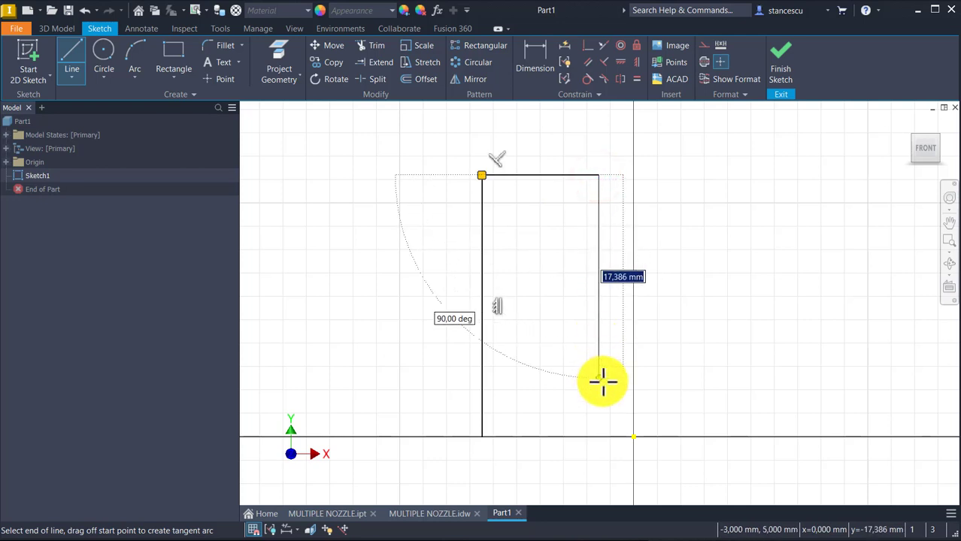
click(601, 388)
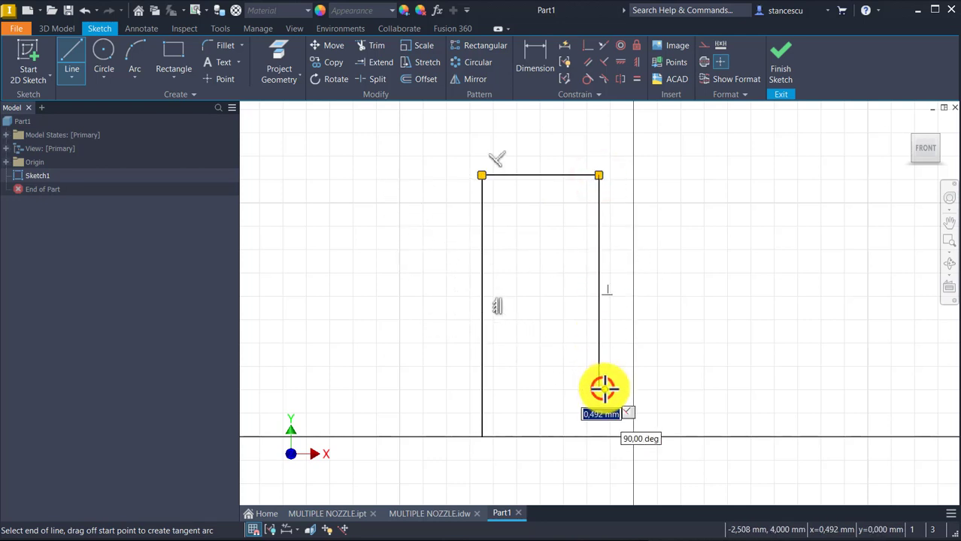
click(625, 389)
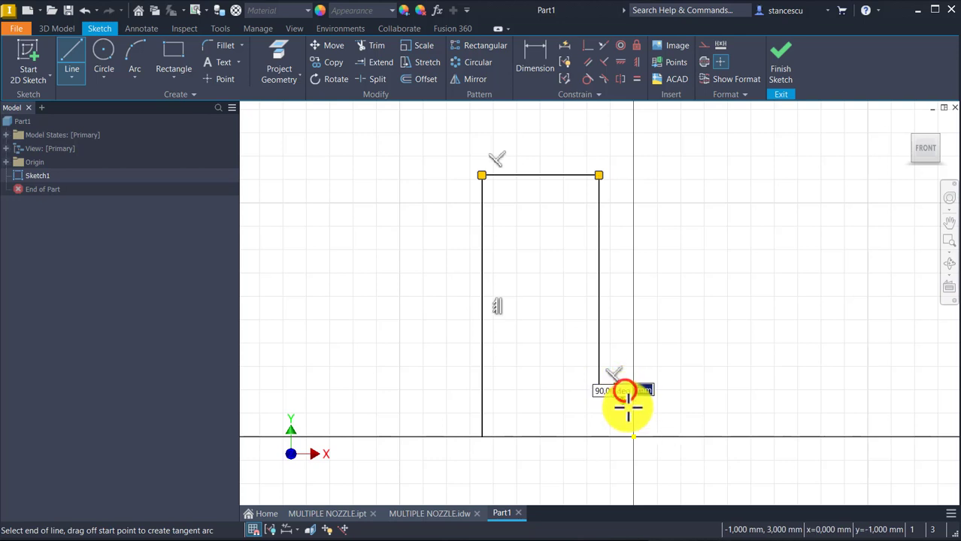
click(628, 407)
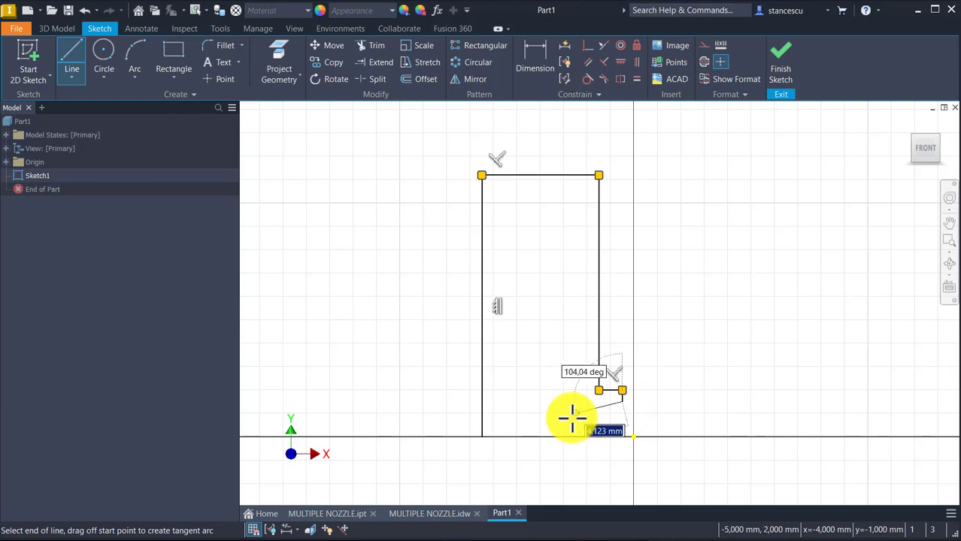
key(Escape)
key(Escape)
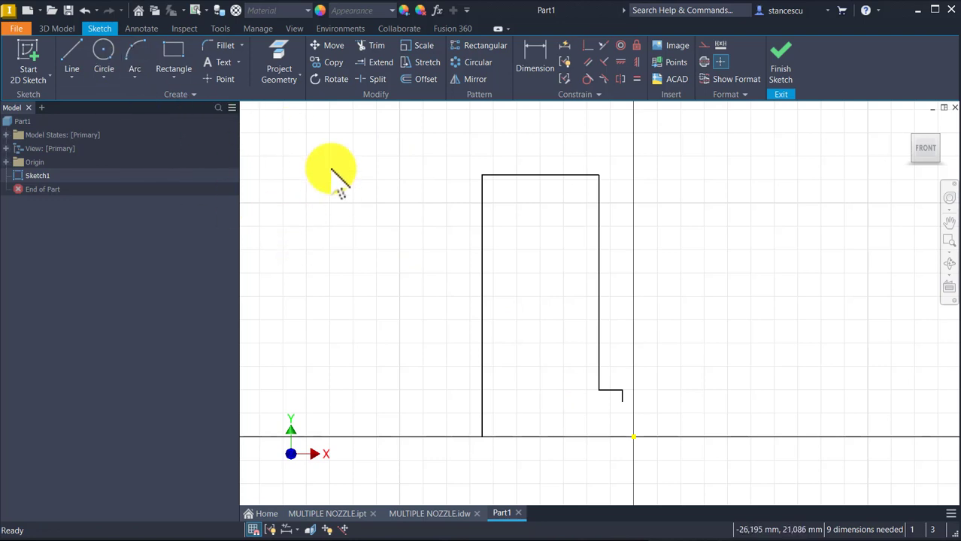
- Dimension the profile's outer vertical line to 49 mm
click(530, 69)
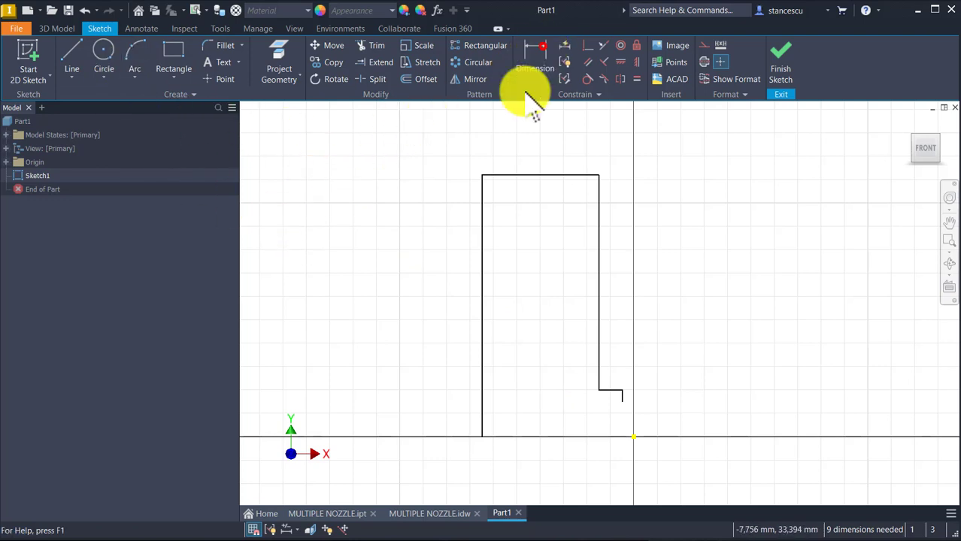
click(480, 289)
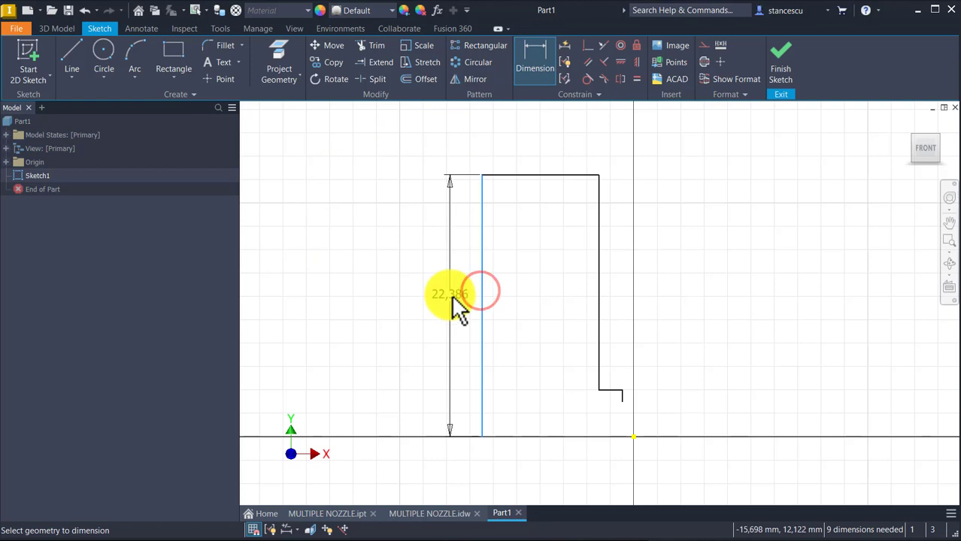
click(455, 294)
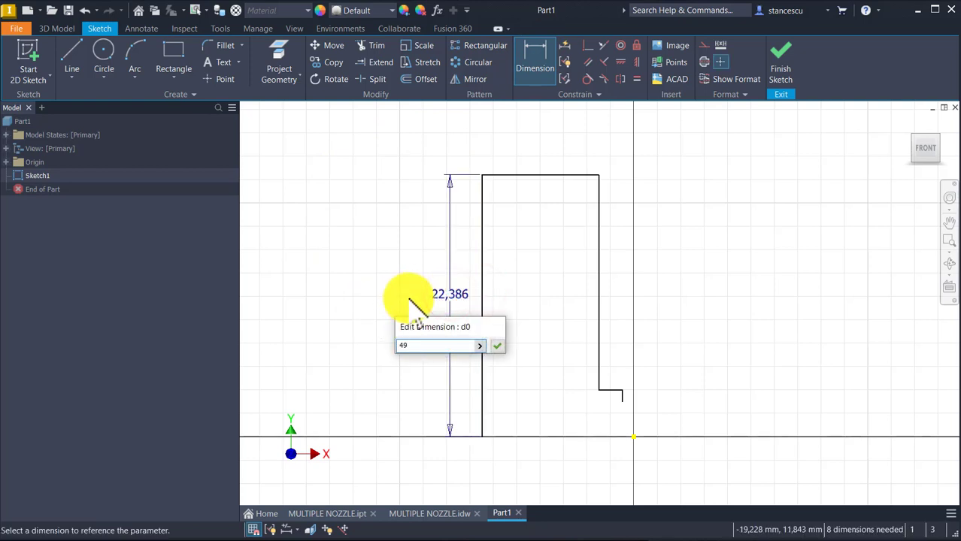
key(Return)
key(Home)
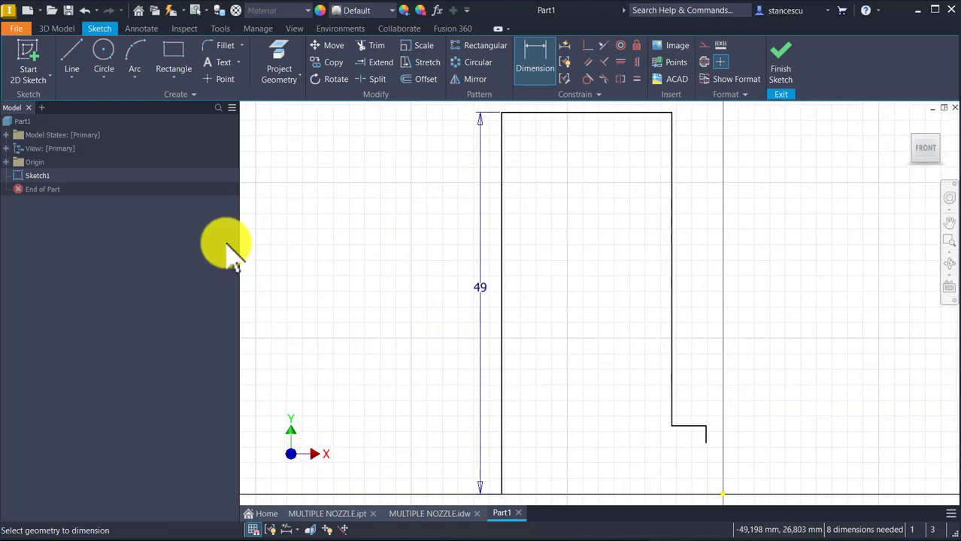
- Draw a horizontal base line from the outer vertical line's lower end partway toward the origin
click(81, 57)
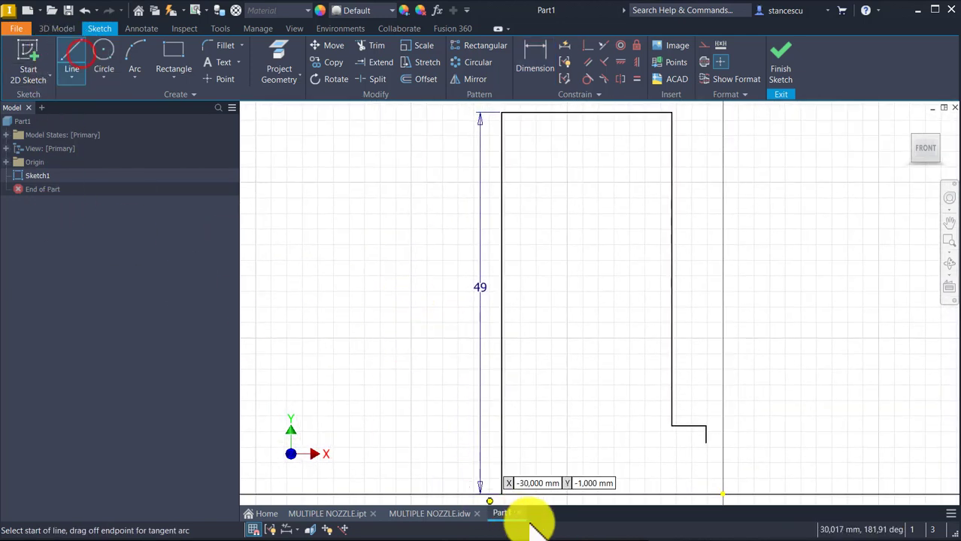
click(502, 491)
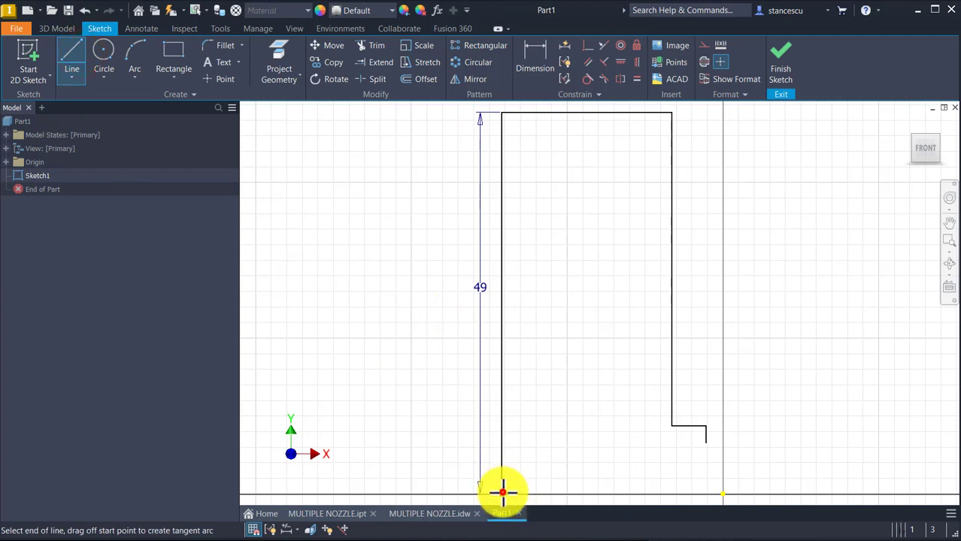
click(609, 491)
key(Escape)
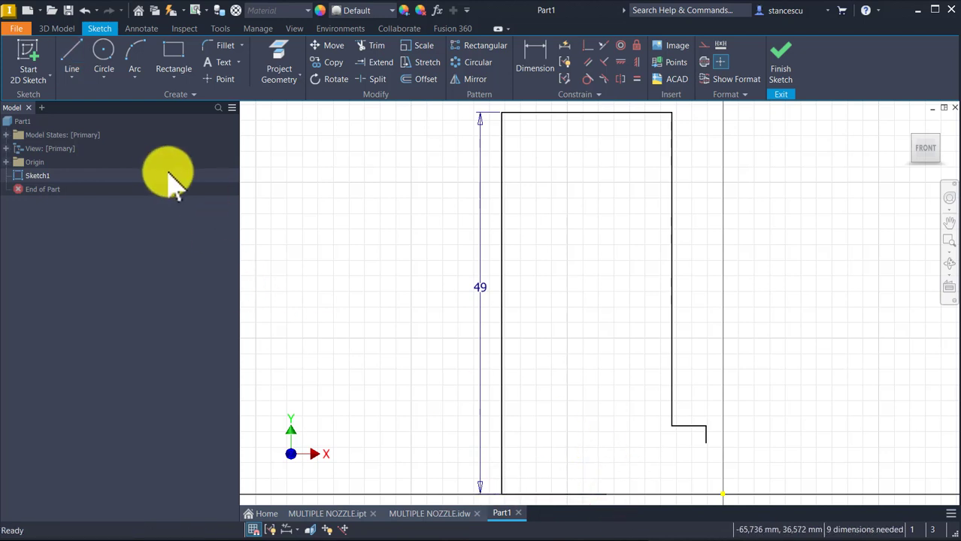
- Draw a three-point arc of radius 27 mm from the lower end of the short vertical line to the base line's free end
click(134, 54)
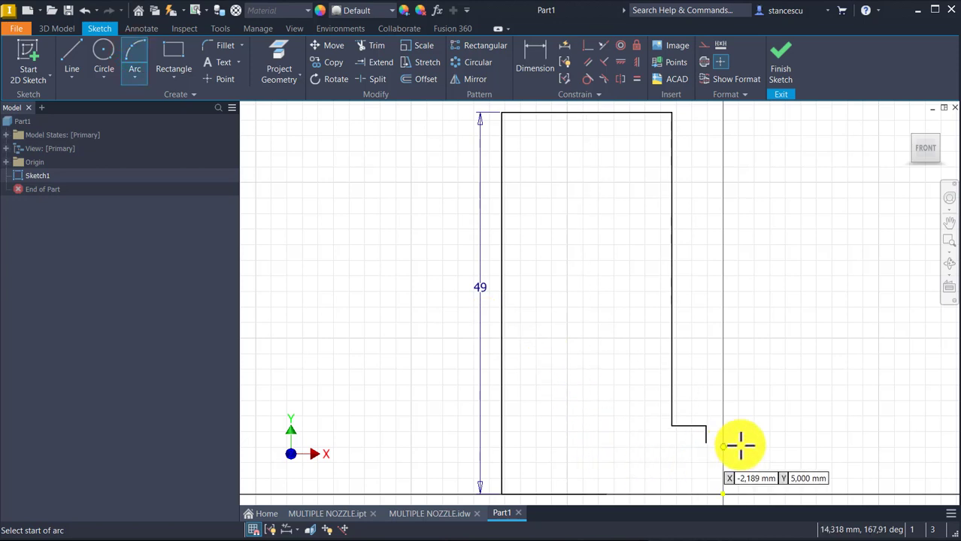
click(707, 442)
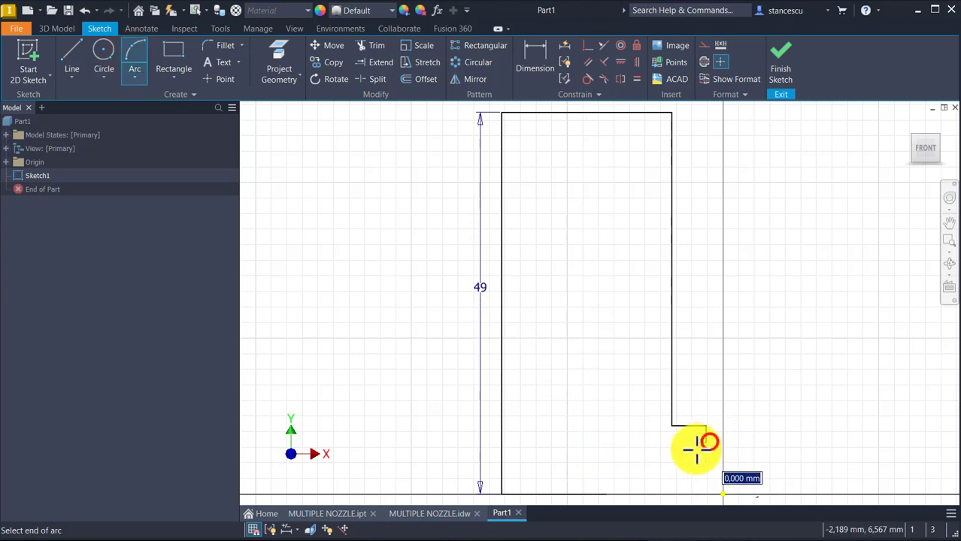
click(607, 493)
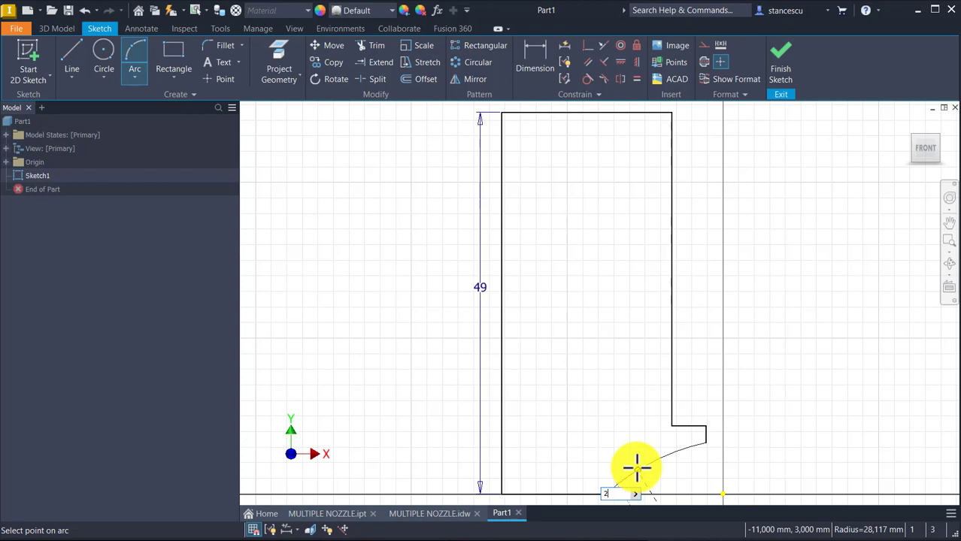
text(27)
key(Return)
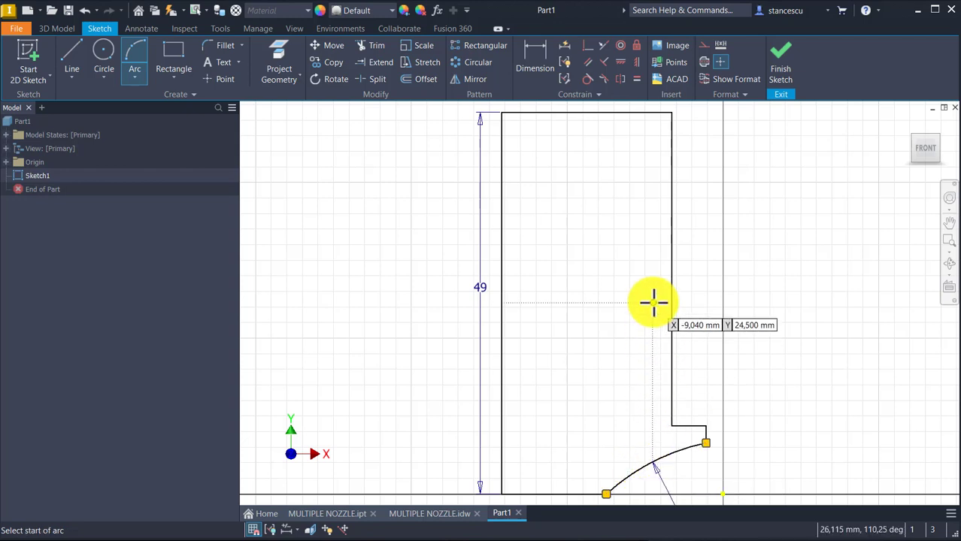
- Project the origin's Y axis into the sketch as a centerline, and turn the centerline format off again
middle_drag(616, 282, 601, 214)
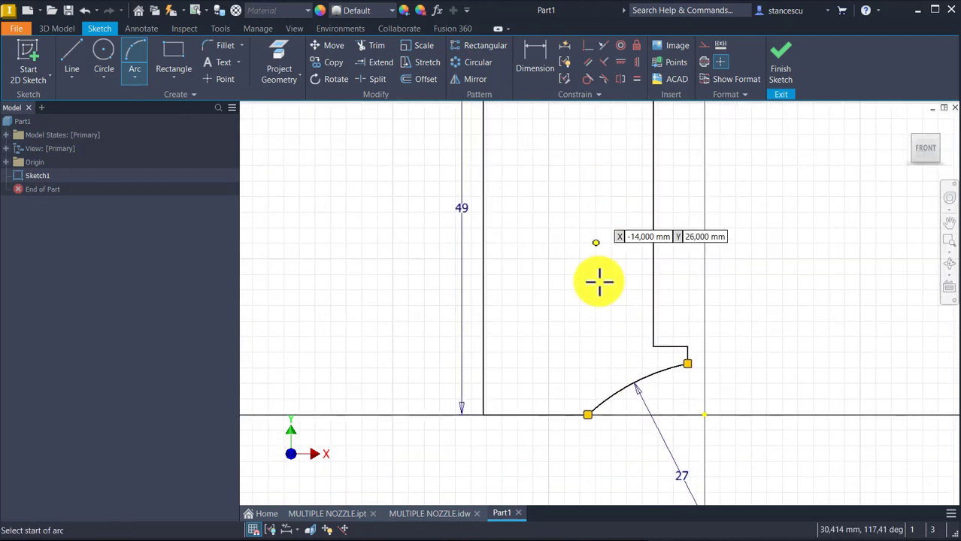
scroll(604, 287, down, 2)
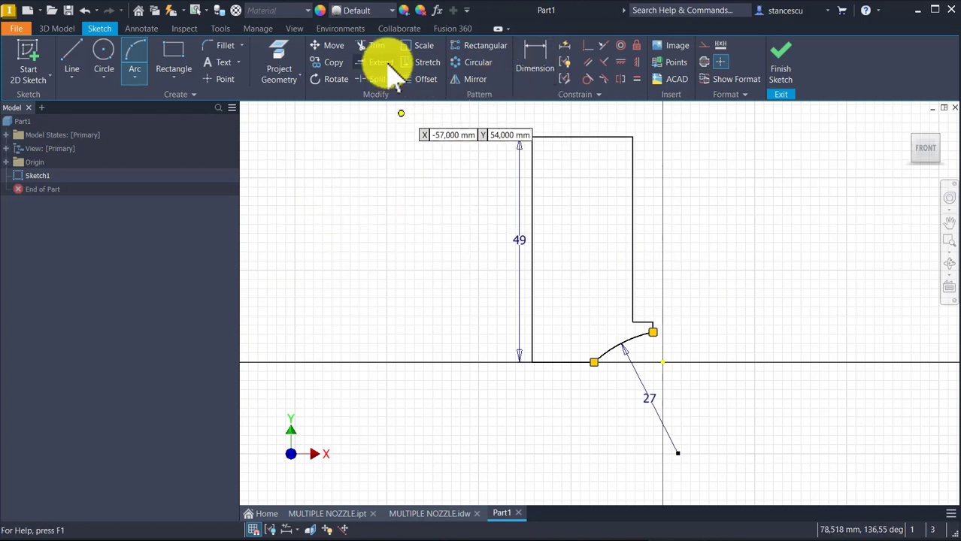
click(279, 45)
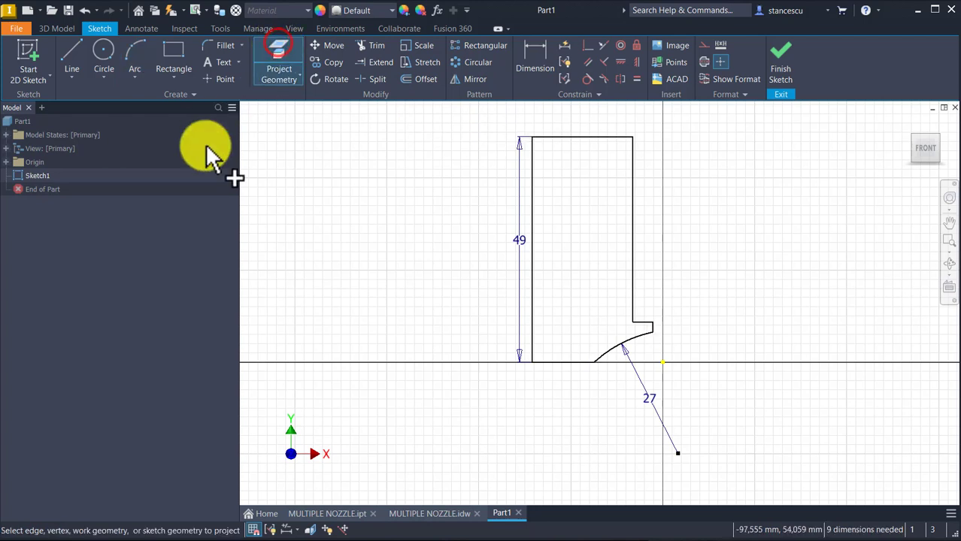
click(6, 162)
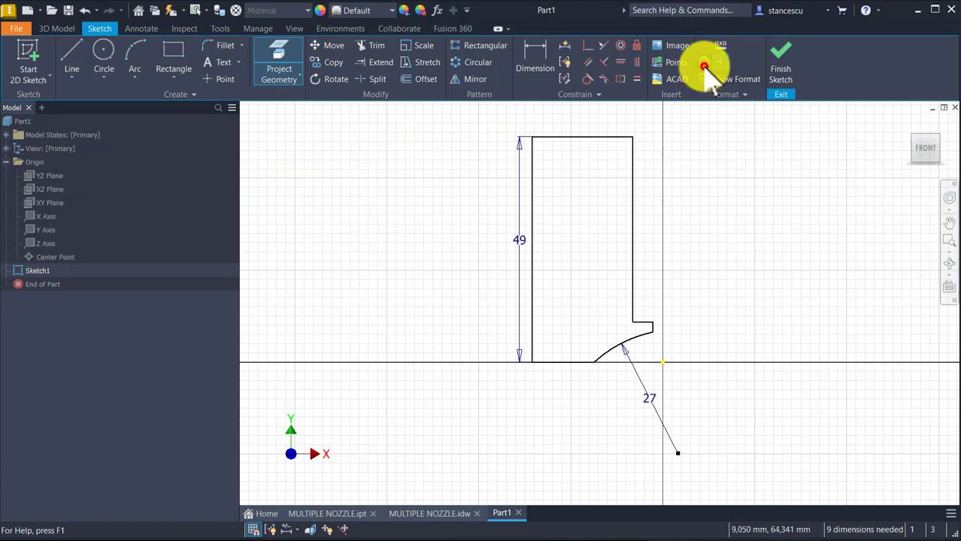
click(704, 65)
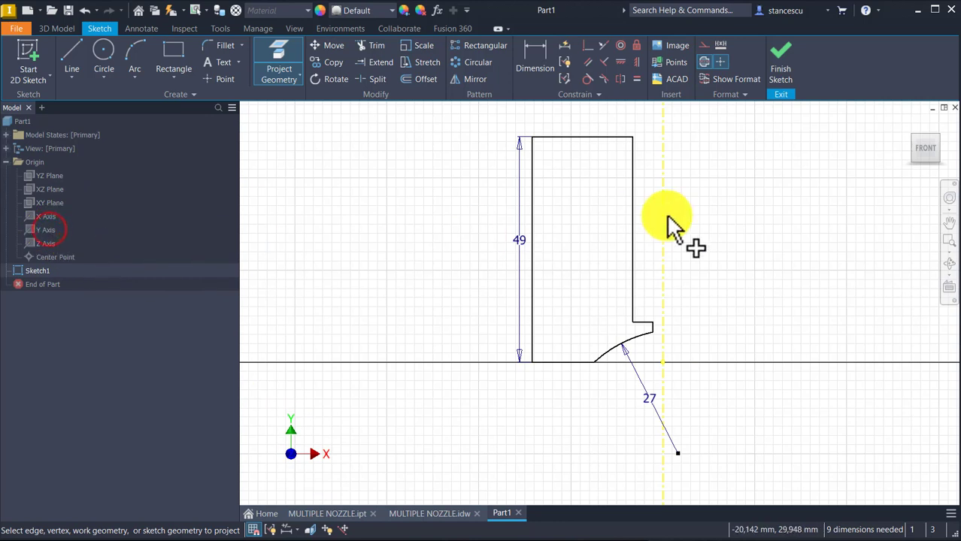
click(705, 63)
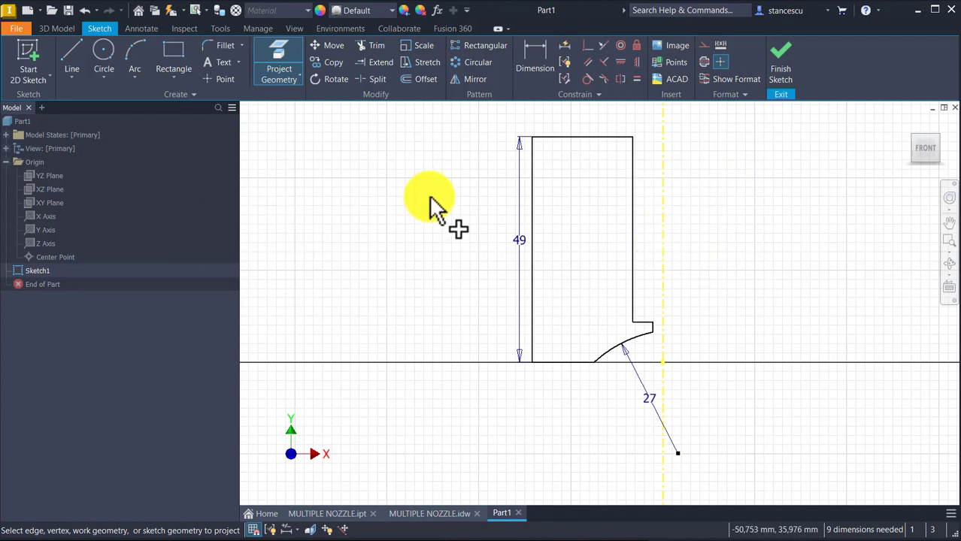
key(Escape)
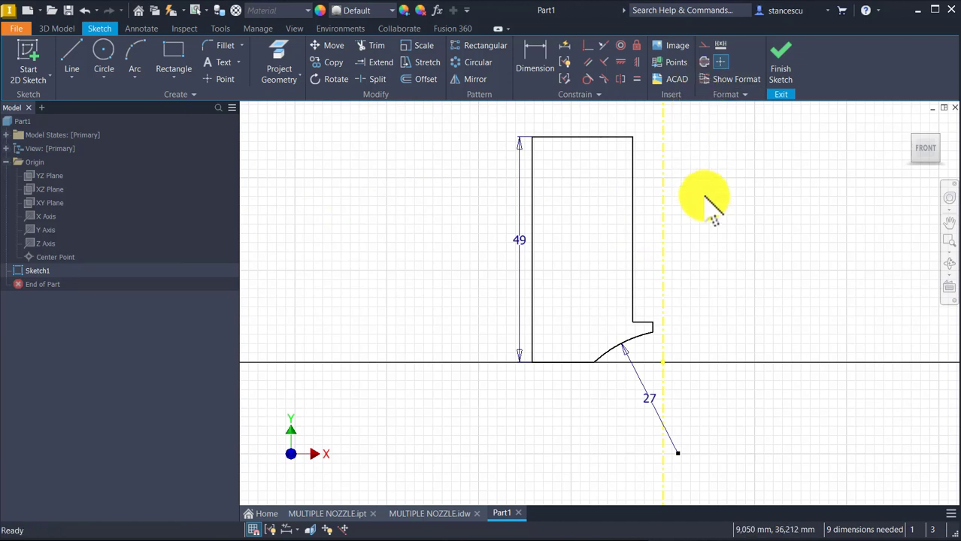
- Dimension the outer vertical line about the centerline as a 58 mm diameter, placed above the profile
click(542, 51)
click(662, 166)
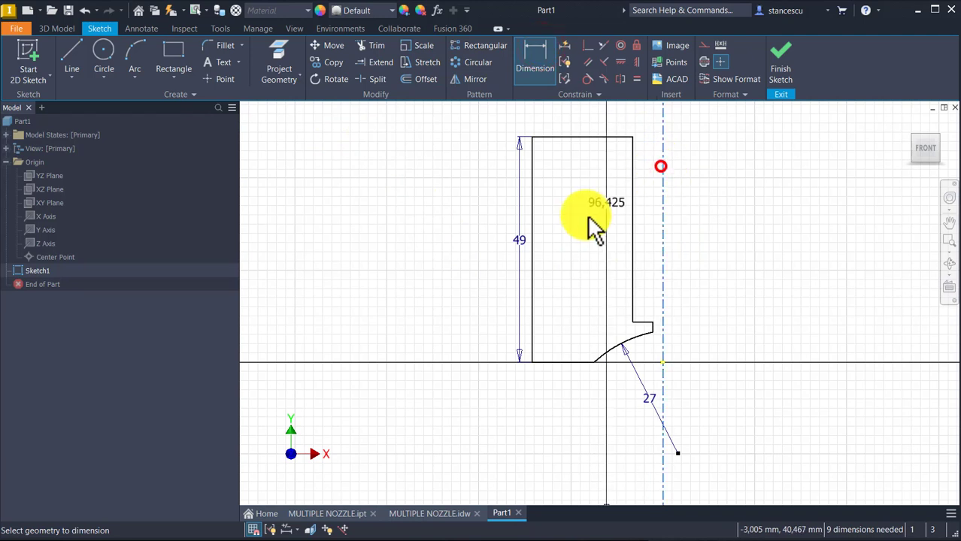
click(531, 225)
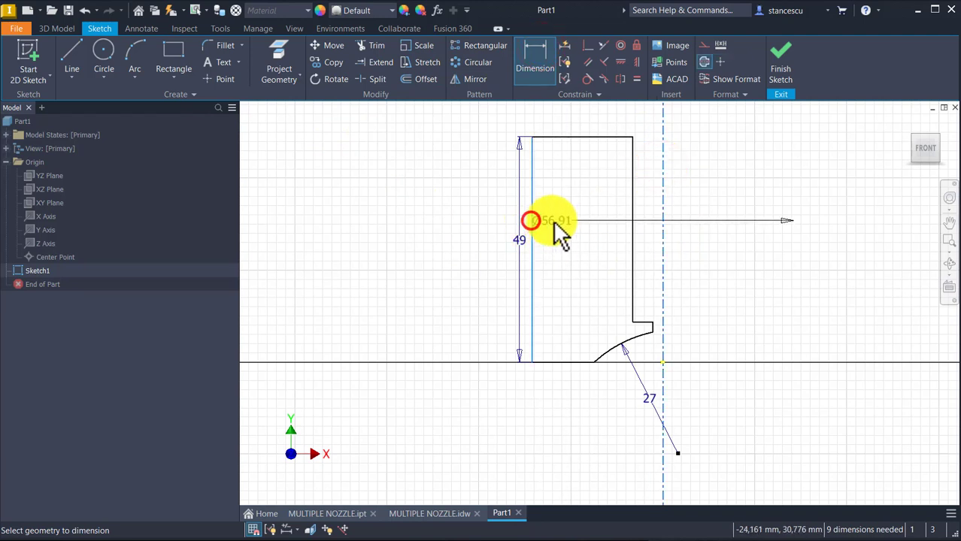
mouse_move(556, 232)
middle_down()
mouse_move(546, 317)
mouse_move(527, 343)
middle_up()
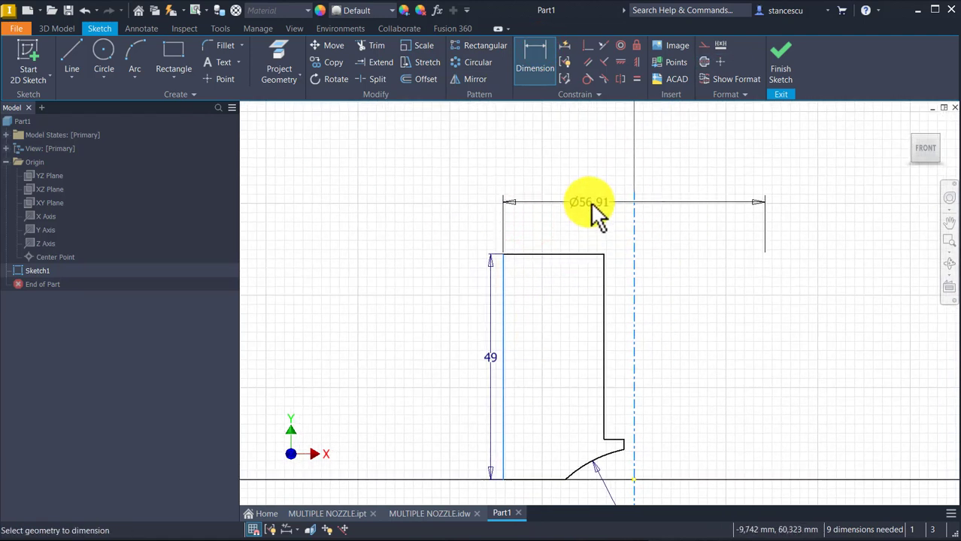
click(591, 202)
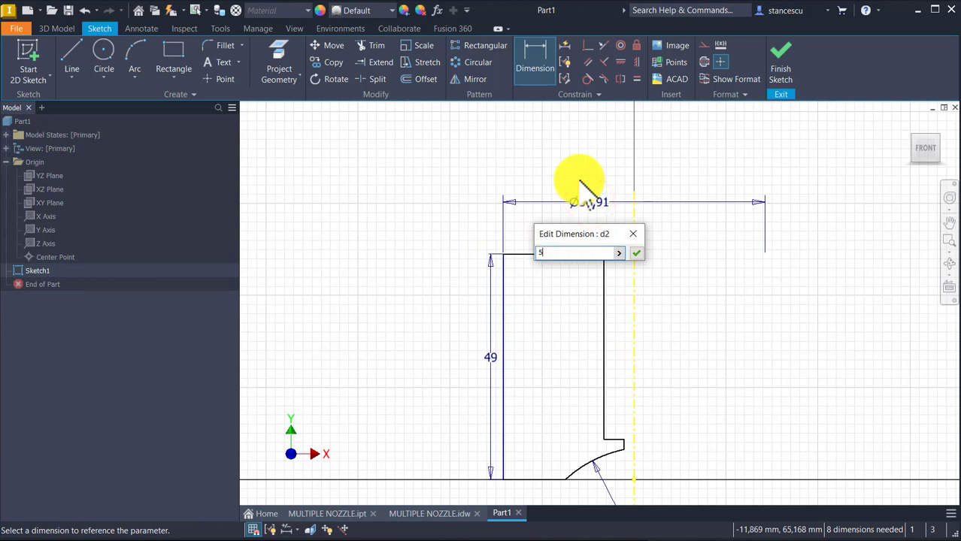
key(Return)
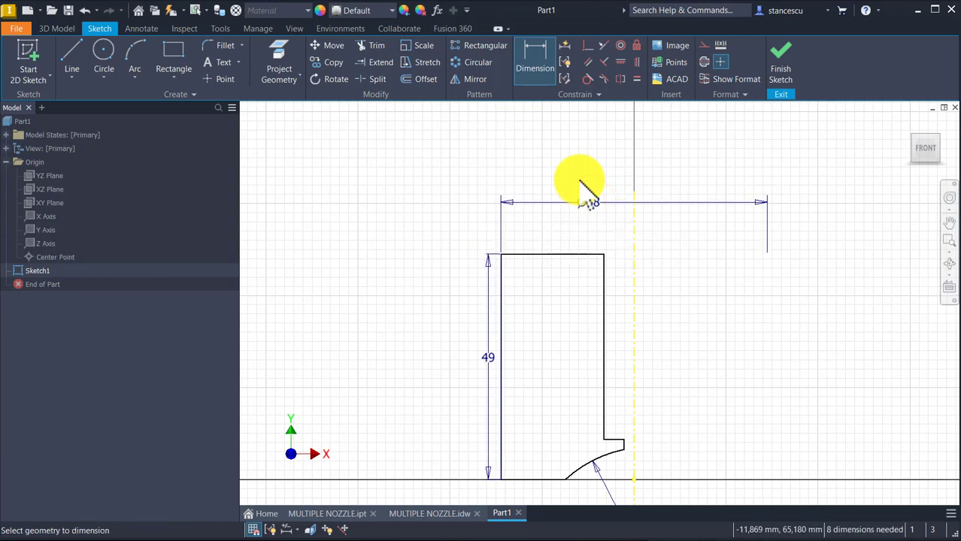
- Dimension the long inner vertical line about the centerline as a 12 mm diameter
click(633, 365)
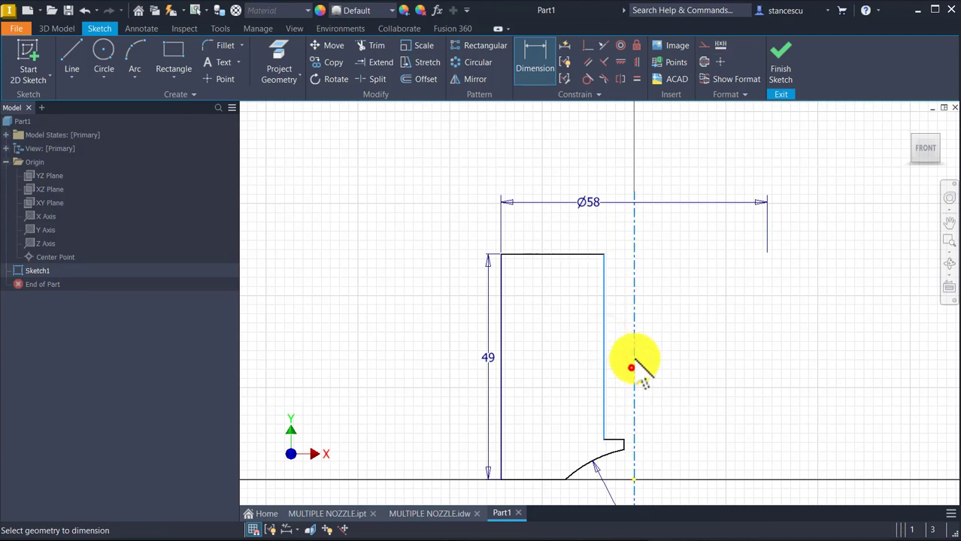
click(661, 228)
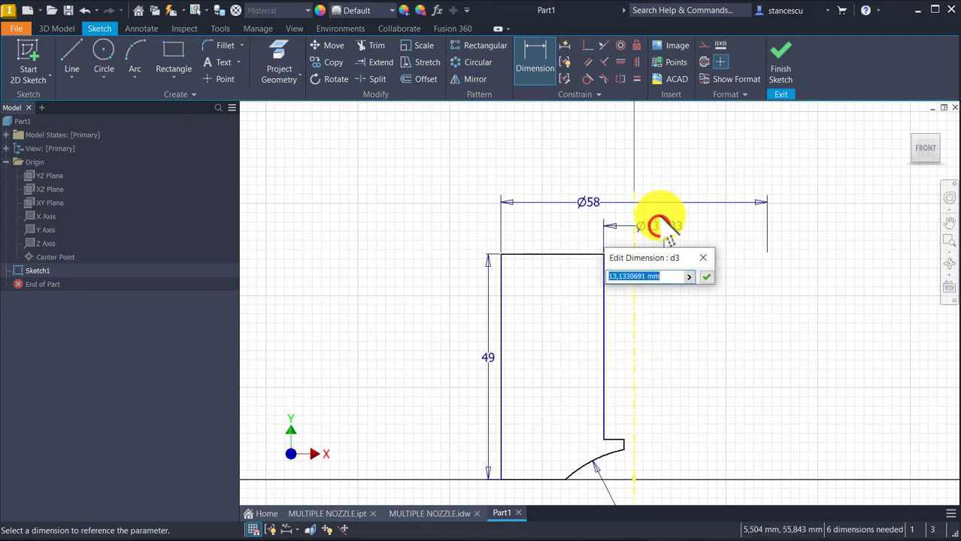
text(12)
key(Return)
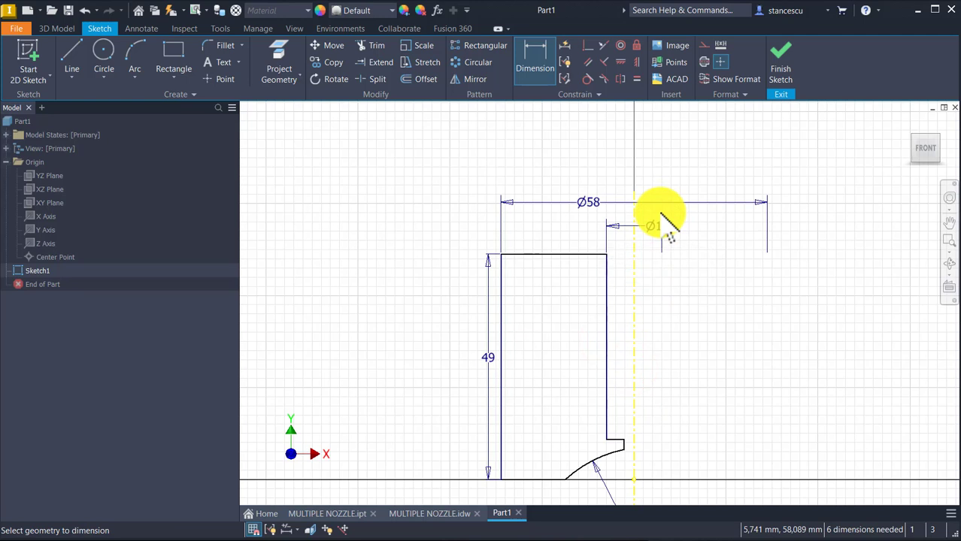
- Dimension the short vertical line above the arc about the centerline as an 8 mm diameter
mouse_move(658, 433)
middle_down()
mouse_move(656, 366)
mouse_move(608, 228)
middle_up()
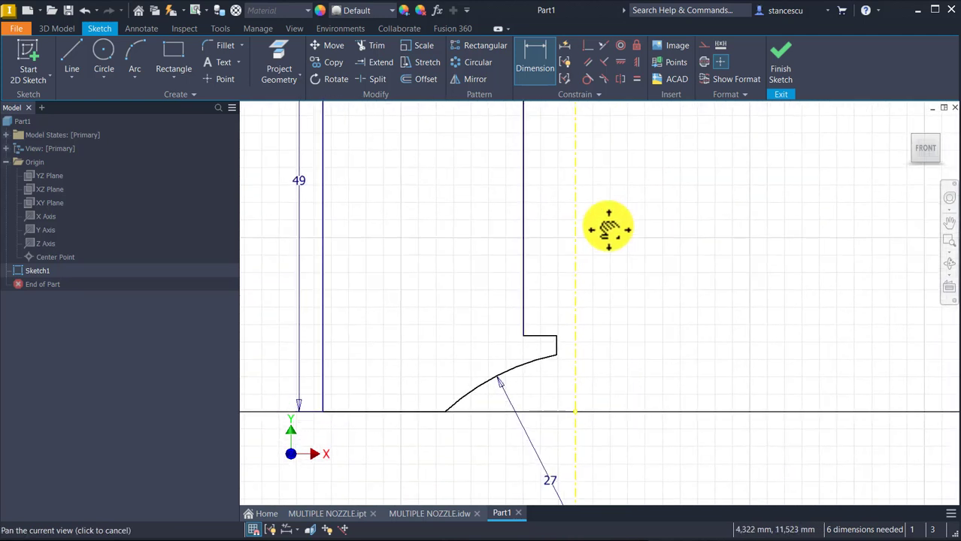
scroll(583, 325, up, 3)
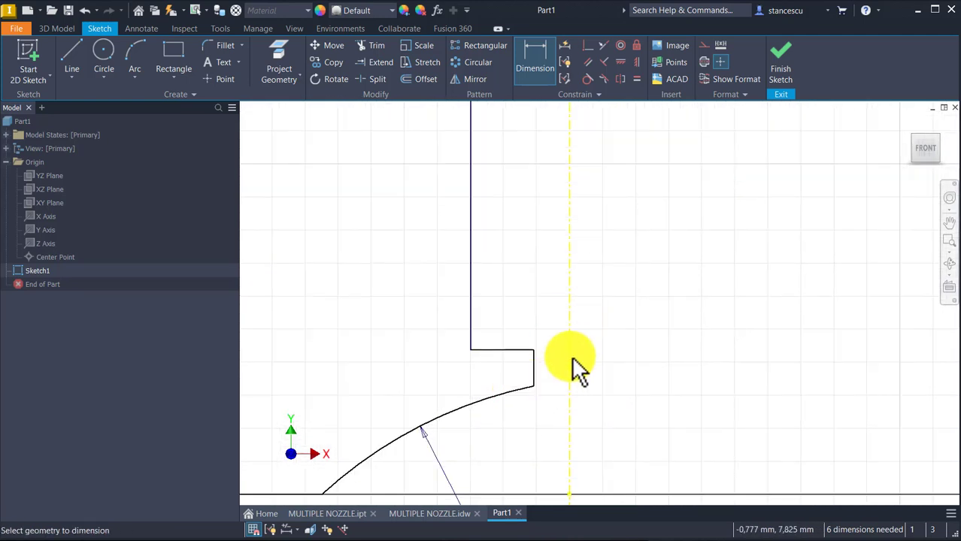
click(534, 361)
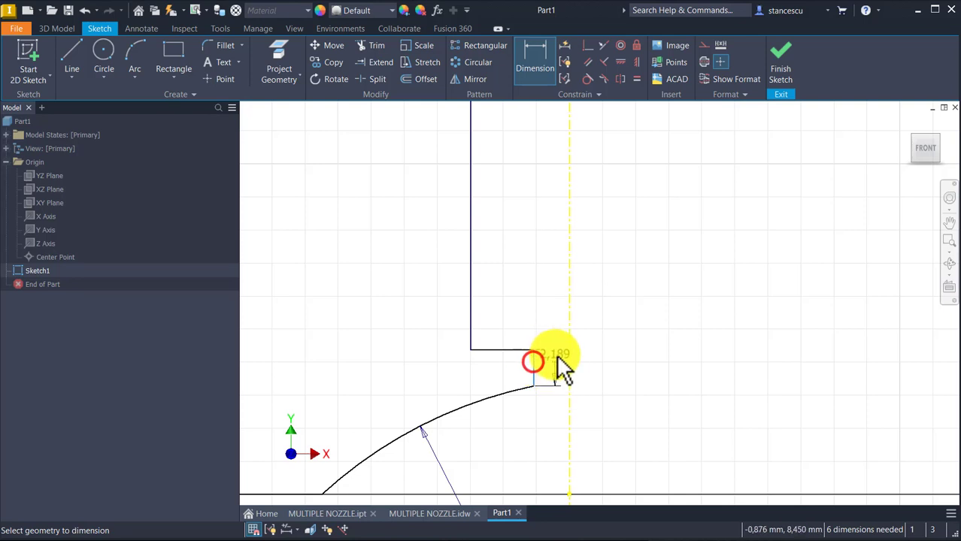
click(567, 363)
click(561, 287)
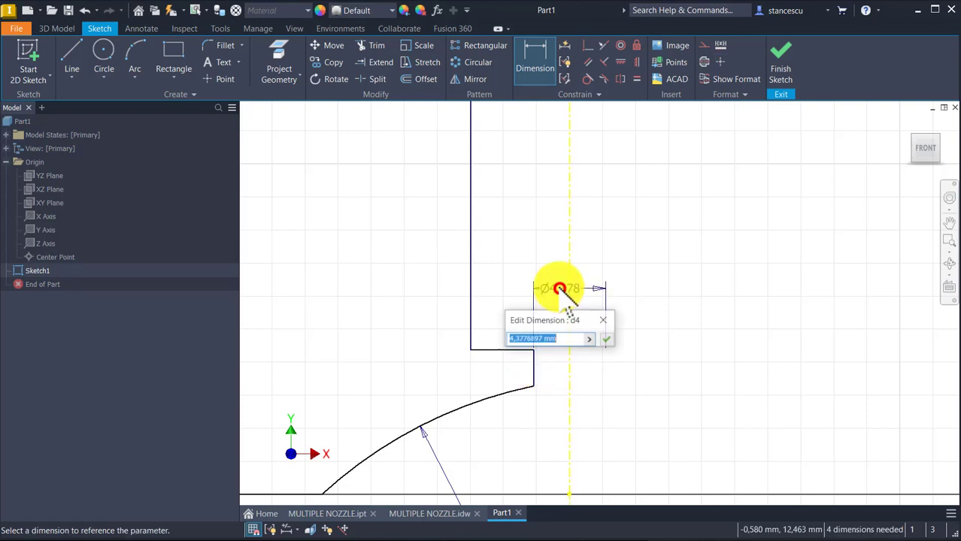
text(8)
key(Return)
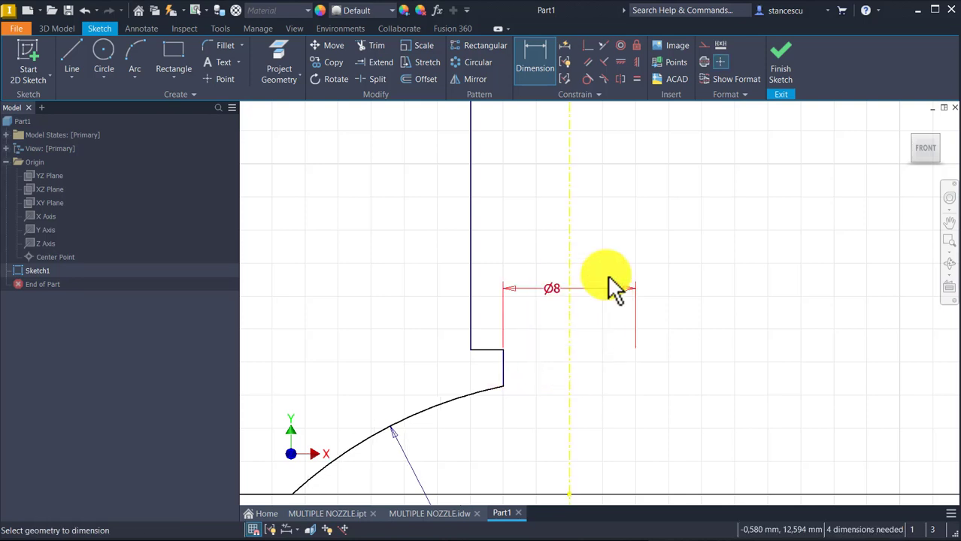
mouse_move(466, 434)
middle_down()
mouse_move(584, 197)
mouse_move(581, 208)
middle_up()
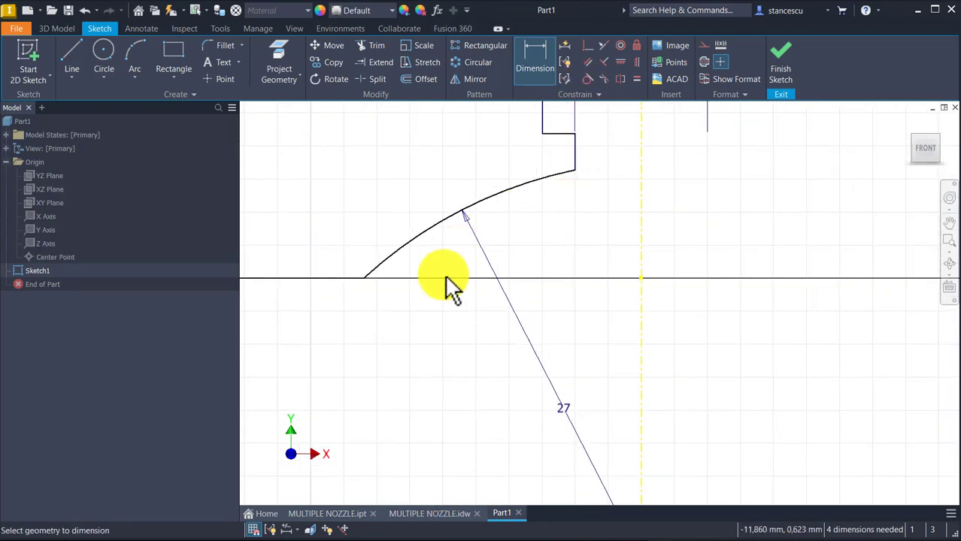
click(365, 279)
click(640, 252)
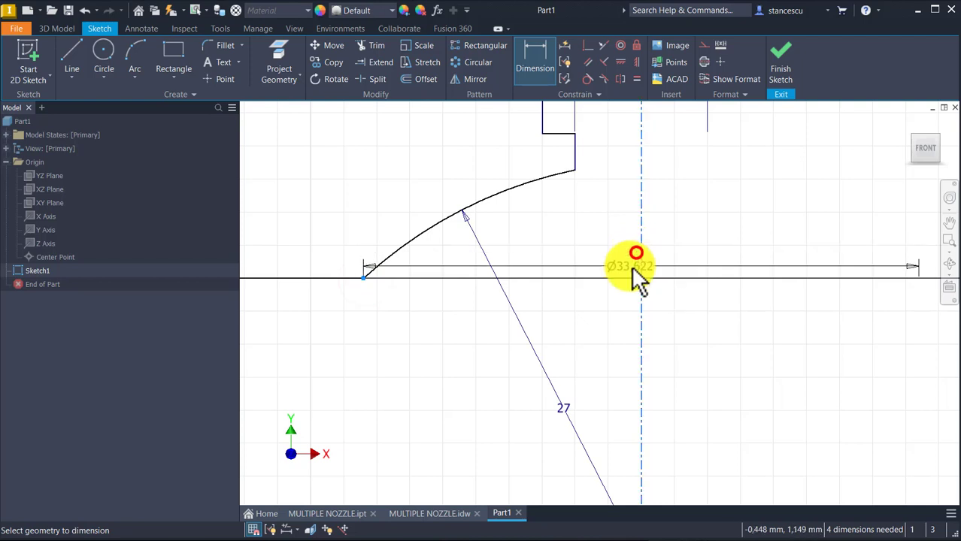
middle_drag(596, 371, 605, 165)
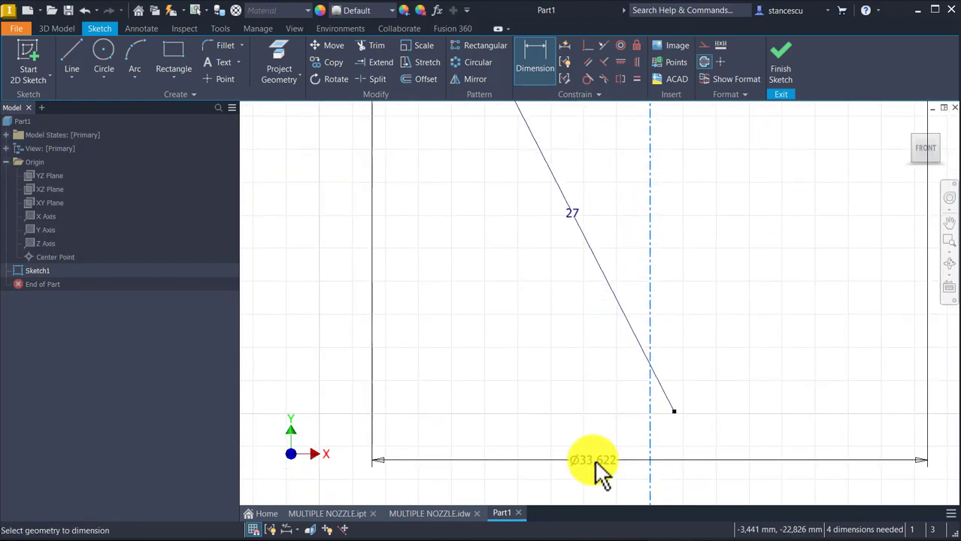
click(594, 462)
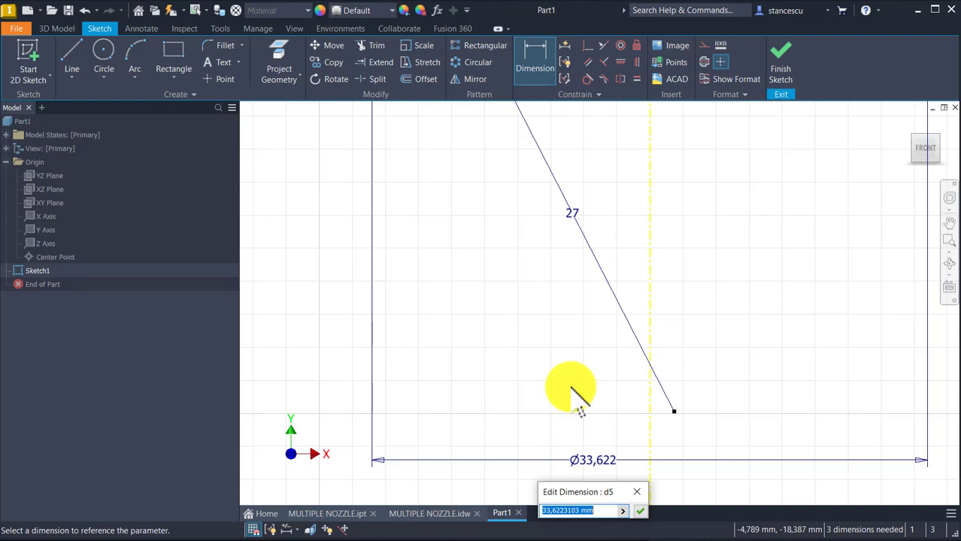
key(Escape)
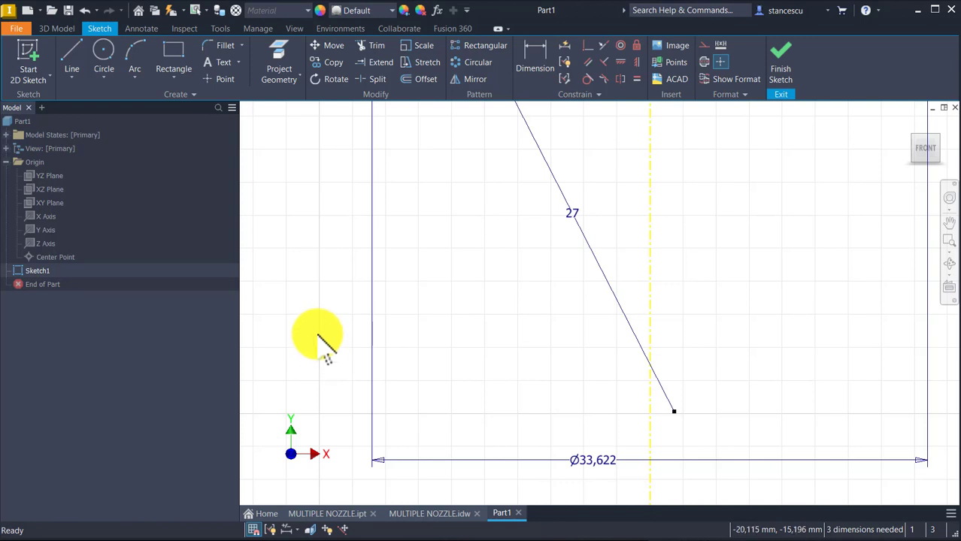
key(ctrl+z)
- Dimension the vertical distance between the base line and the arc's center point to 22 mm
scroll(536, 282, down, 3)
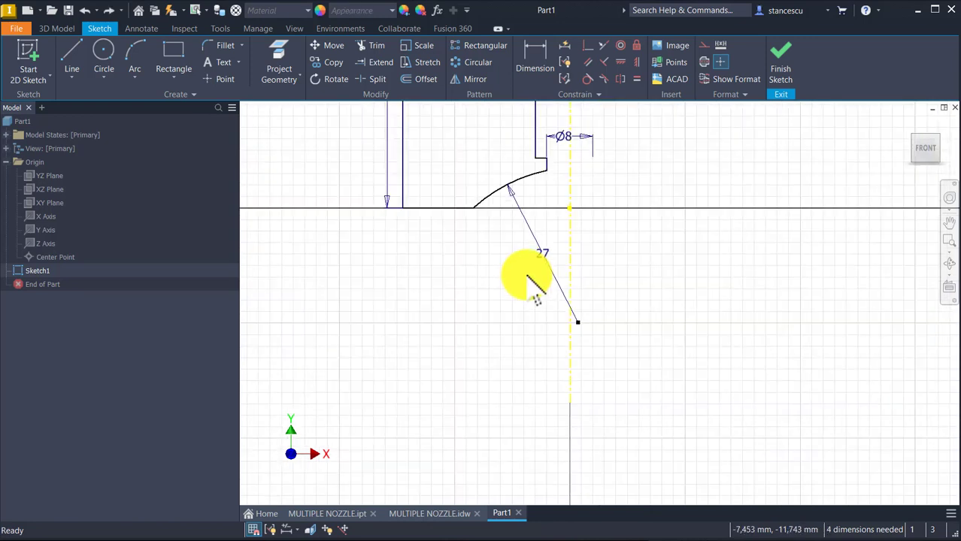
click(538, 42)
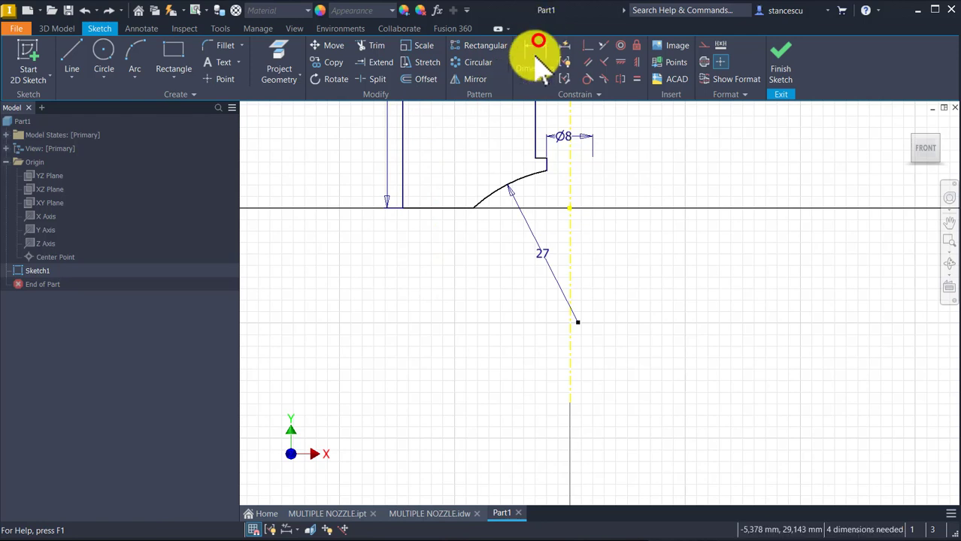
click(422, 206)
click(577, 321)
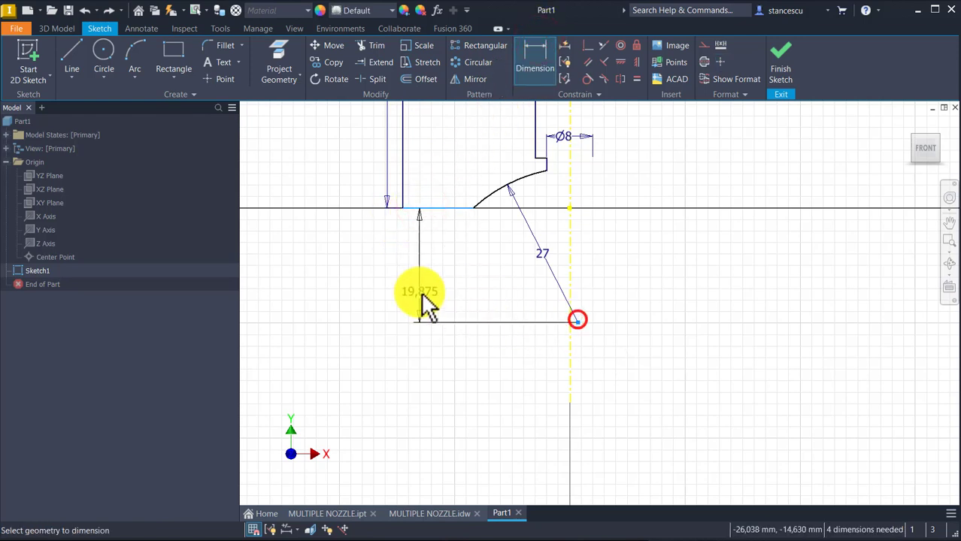
click(366, 279)
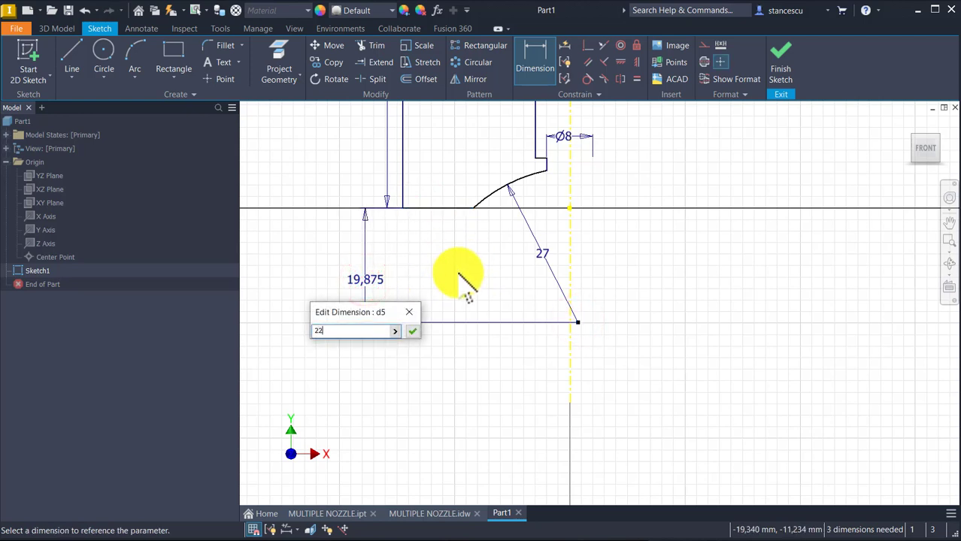
key(Return)
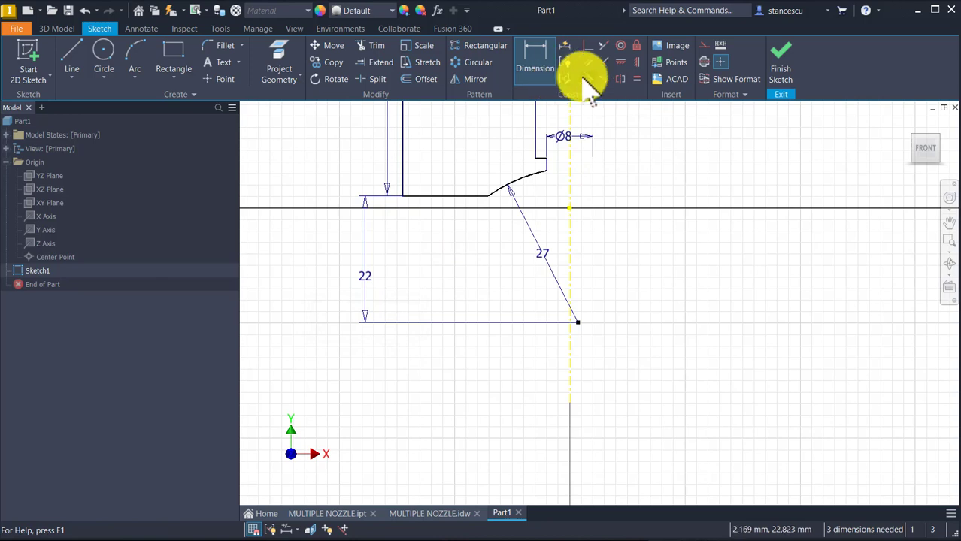
- Make the arc's center point coincident with the centerline and the profile's base line coincident with the sketch origin
click(587, 44)
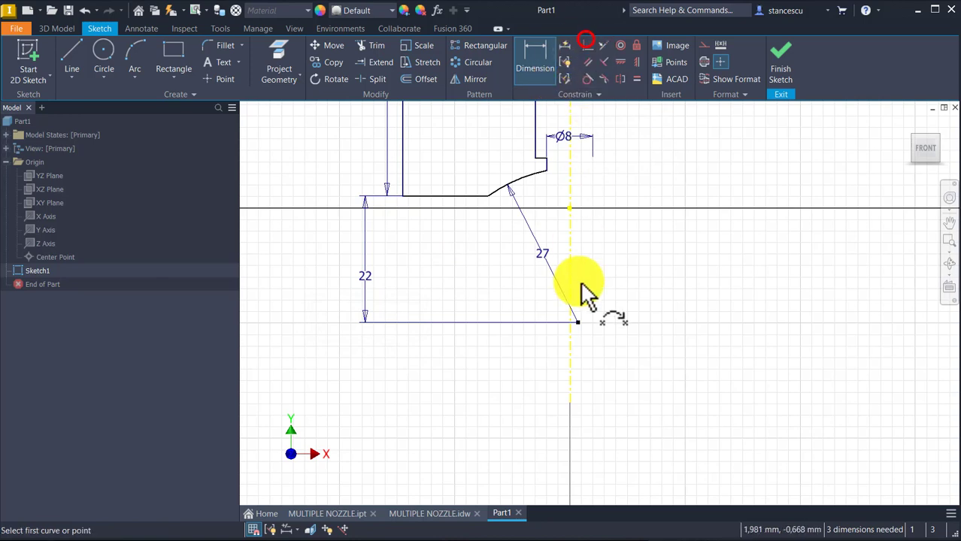
click(579, 323)
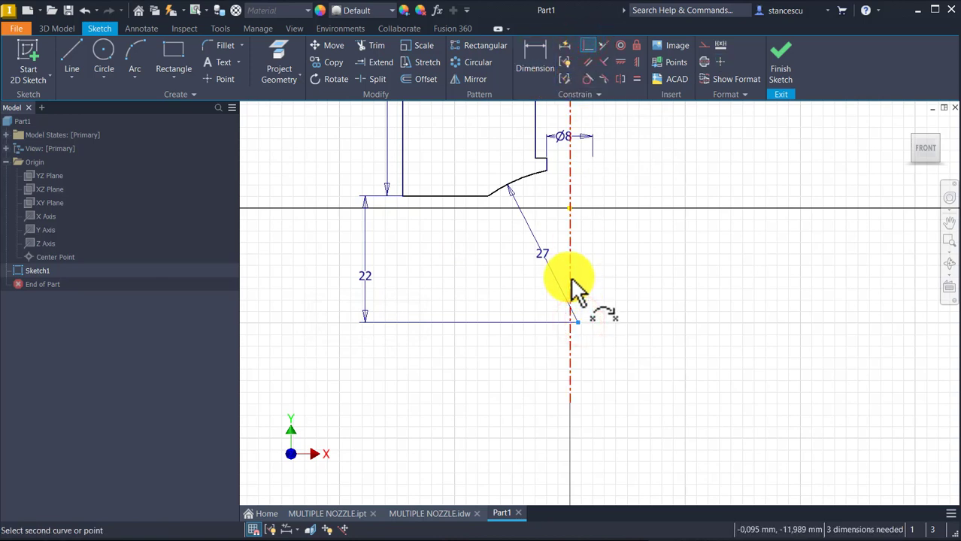
click(570, 278)
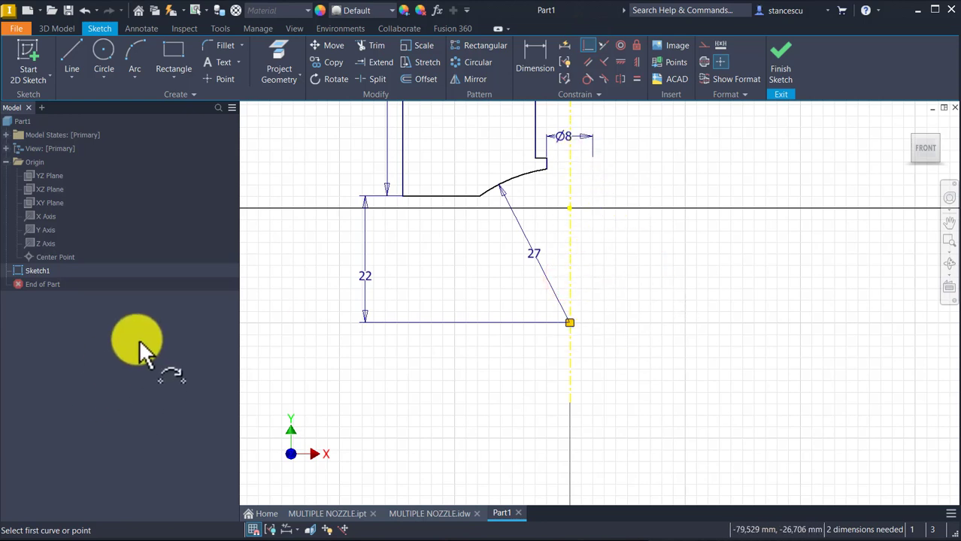
click(434, 197)
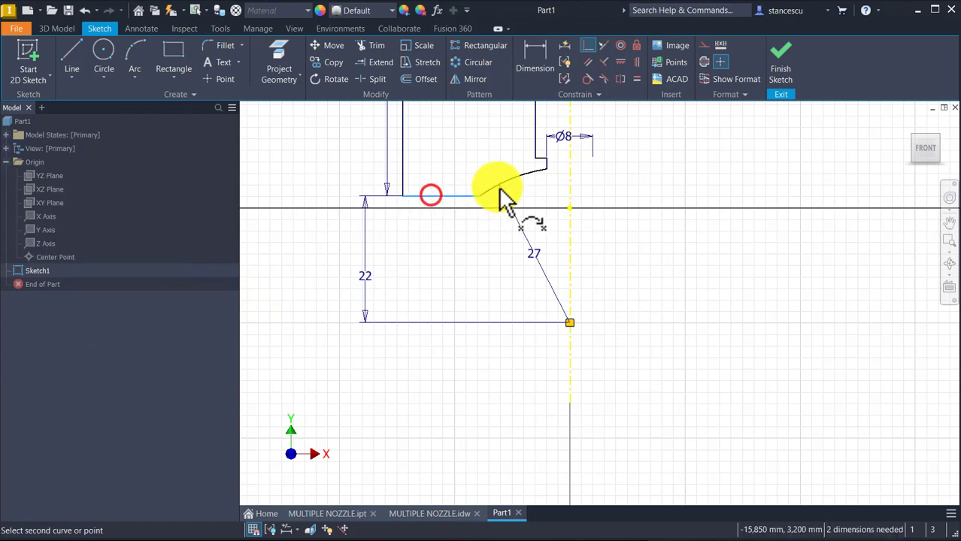
click(570, 209)
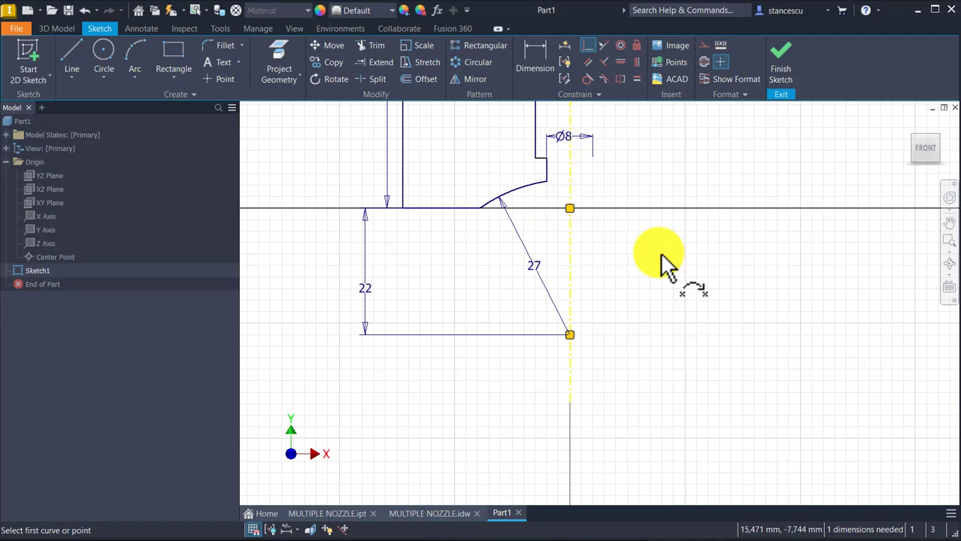
- Dimension the long inner vertical line to 42 mm and move the 49 mm height dimension farther out from the profile
middle_drag(665, 268, 727, 323)
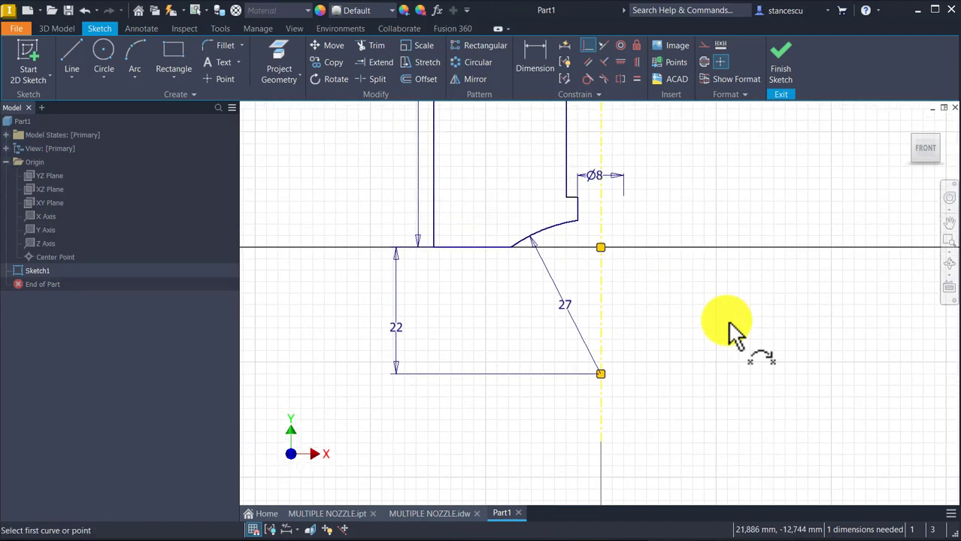
scroll(728, 327, down, 3)
middle_drag(635, 327, 585, 370)
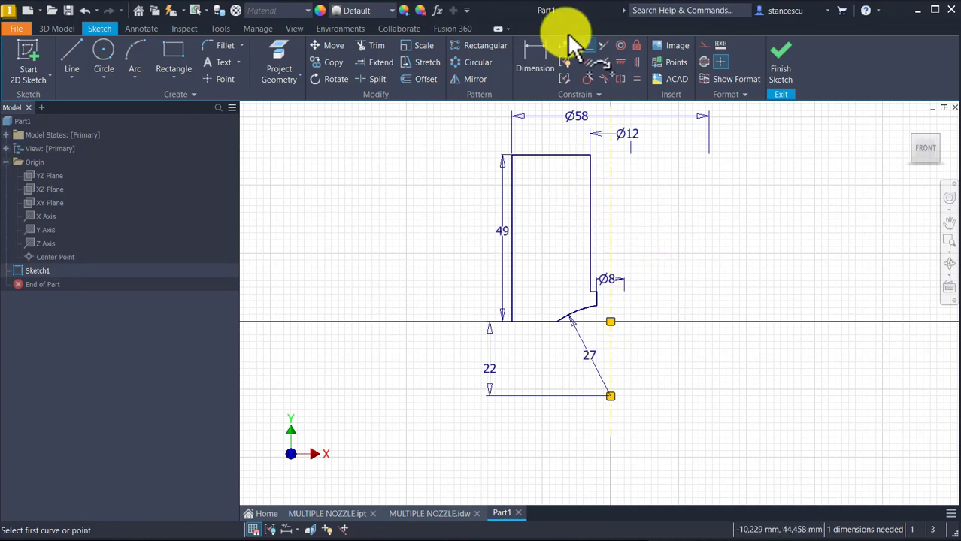
click(533, 57)
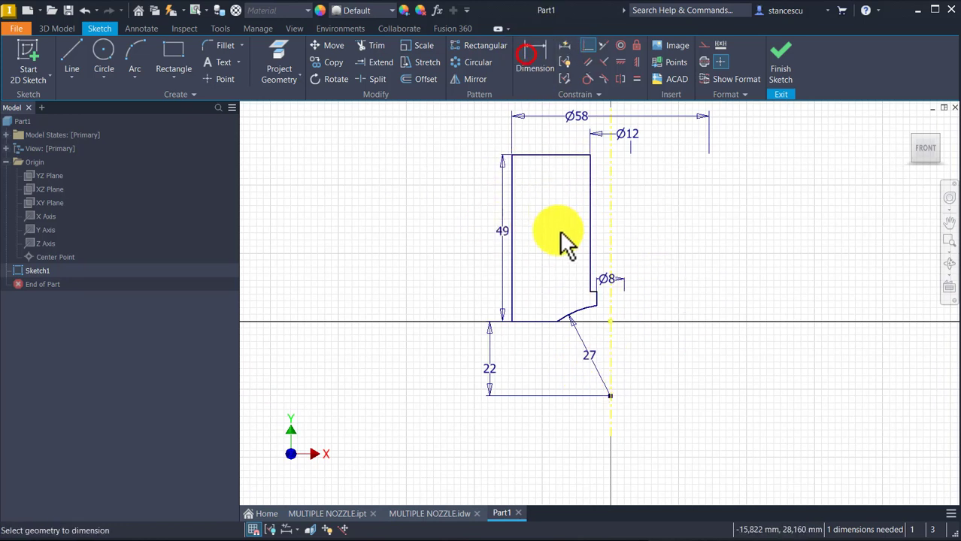
click(589, 259)
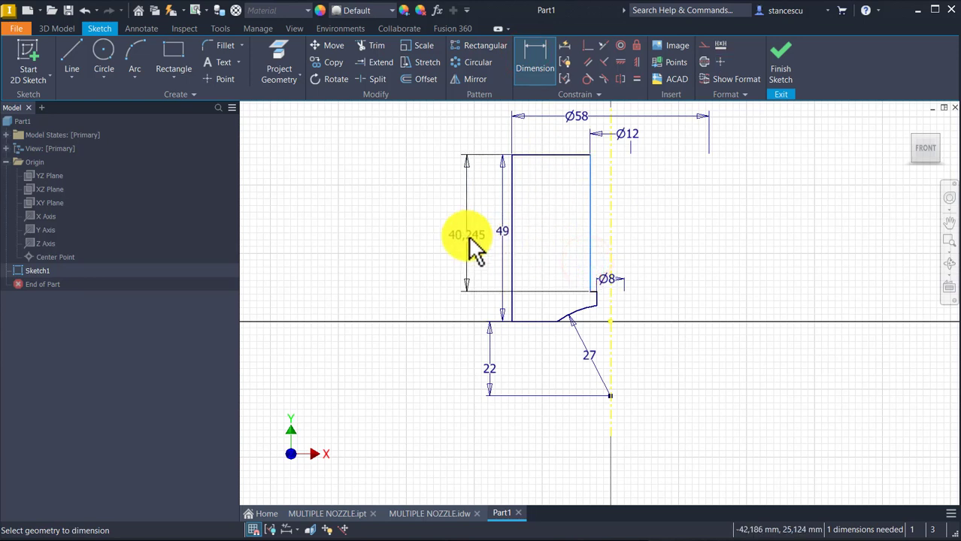
click(467, 237)
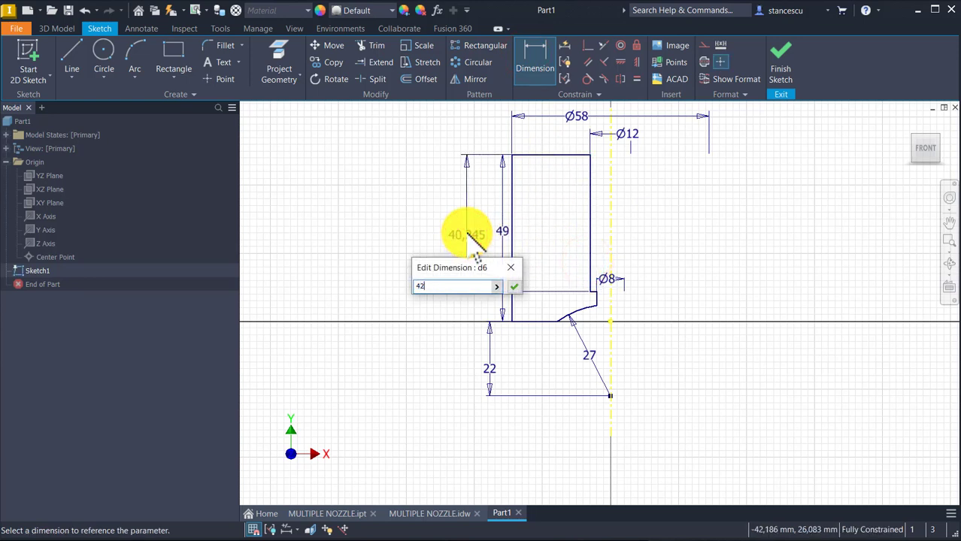
text(42)
key(Return)
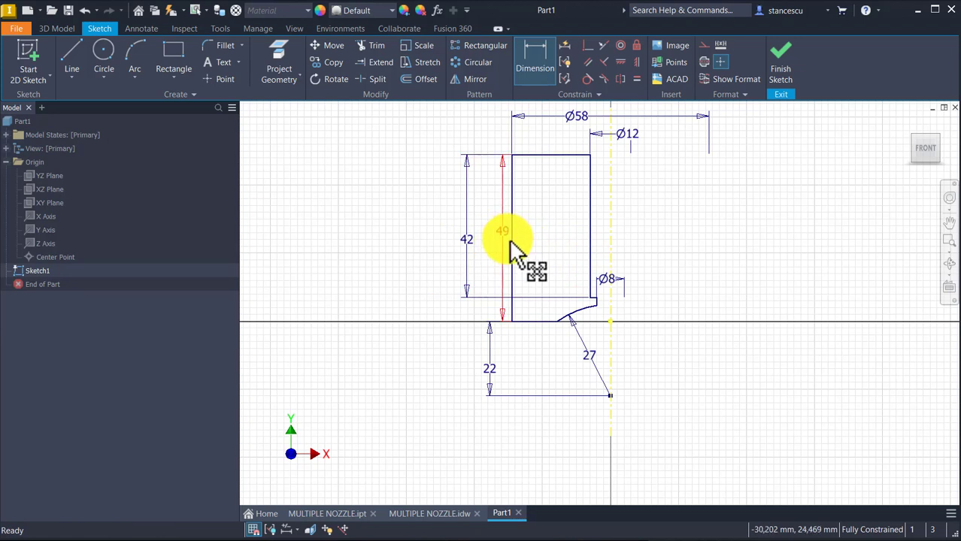
key(Escape)
drag(504, 229, 348, 211)
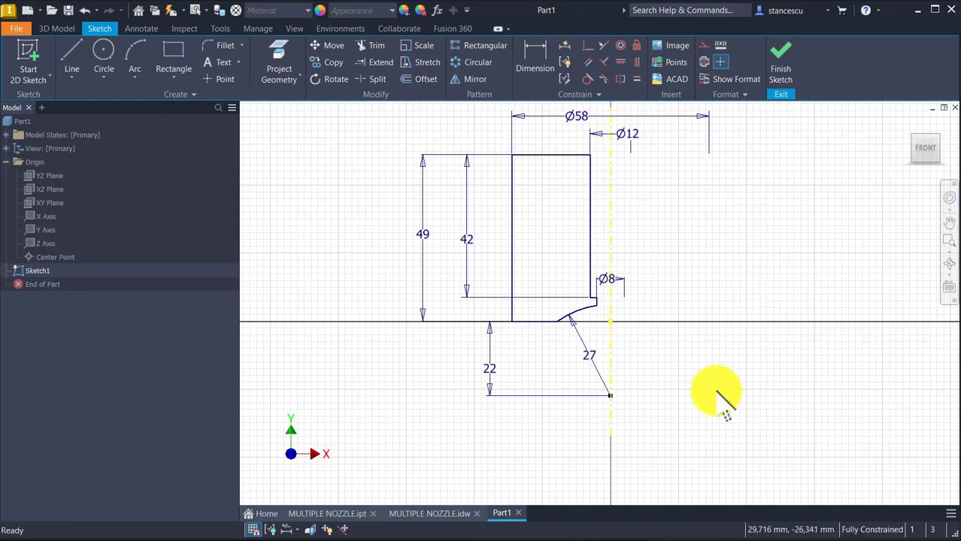
scroll(729, 237, down, 2)
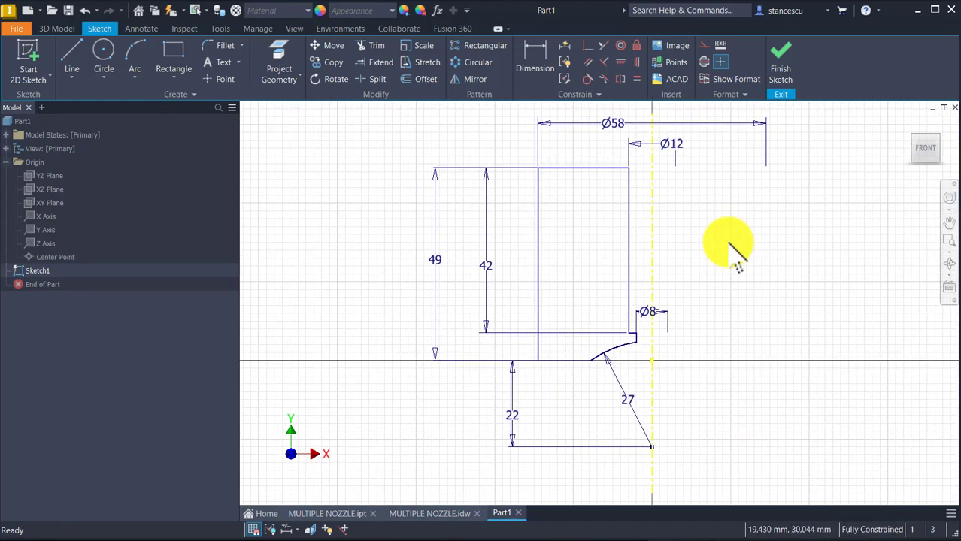
- Check the profile against the MULTIPLE NOZZLE.idw drawing, finish the sketch and revolve the profile a full 360 degrees about the centerline
click(426, 515)
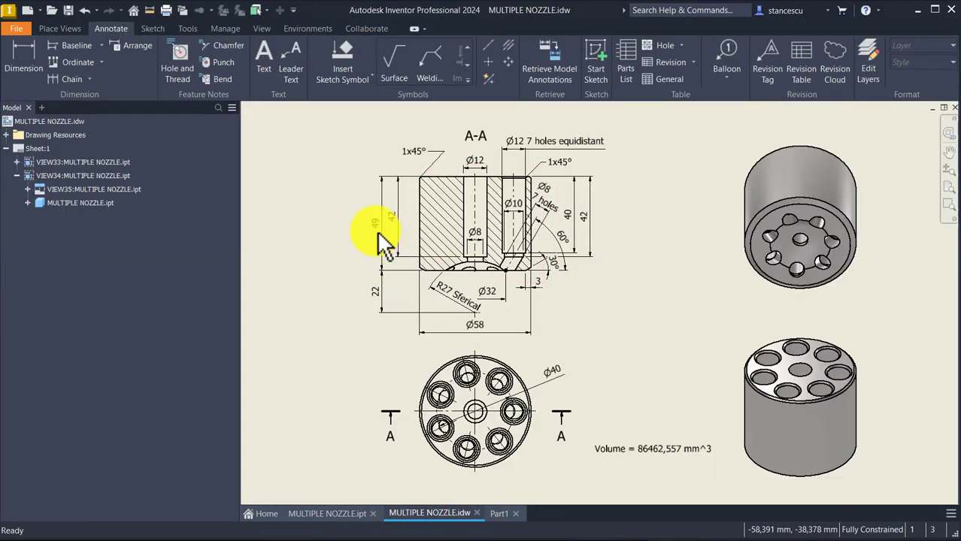
drag(383, 245, 397, 244)
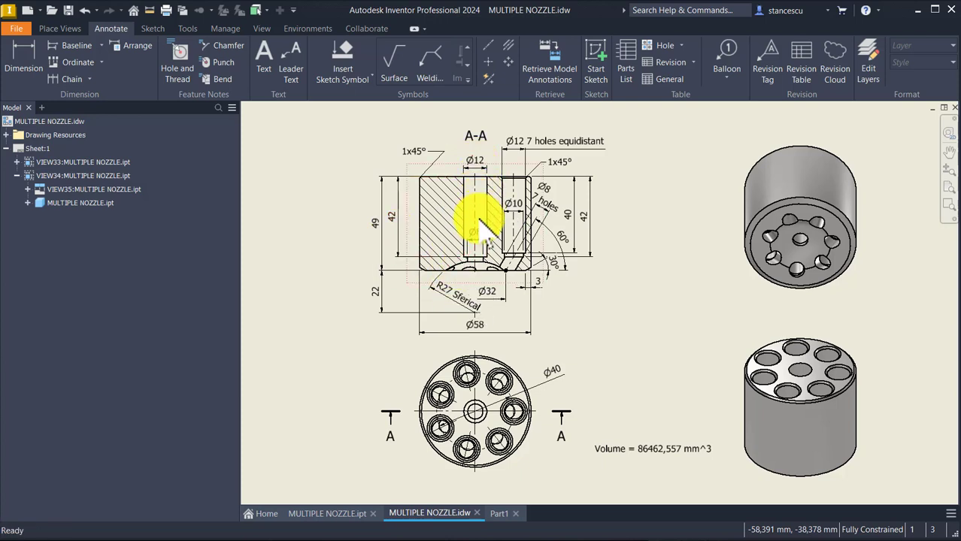
scroll(485, 297, up, 3)
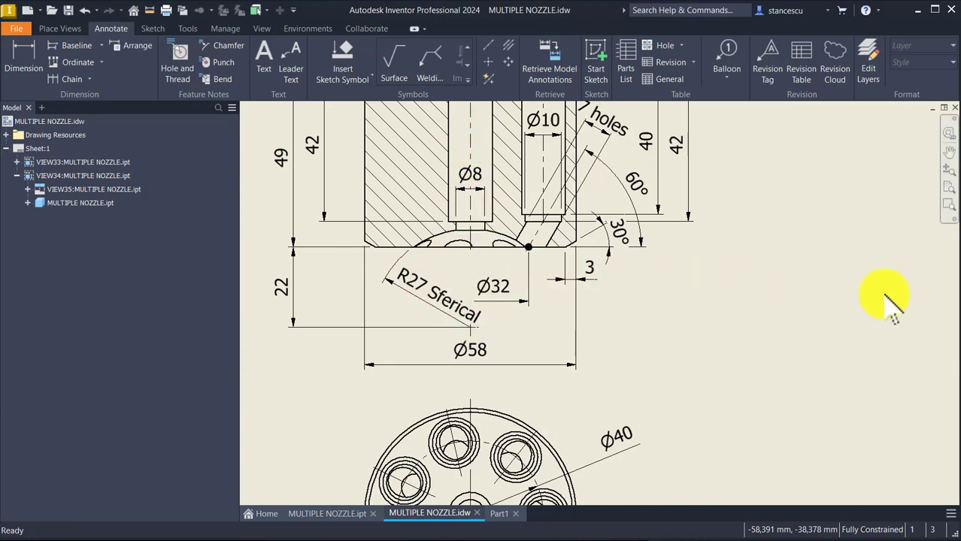
click(496, 514)
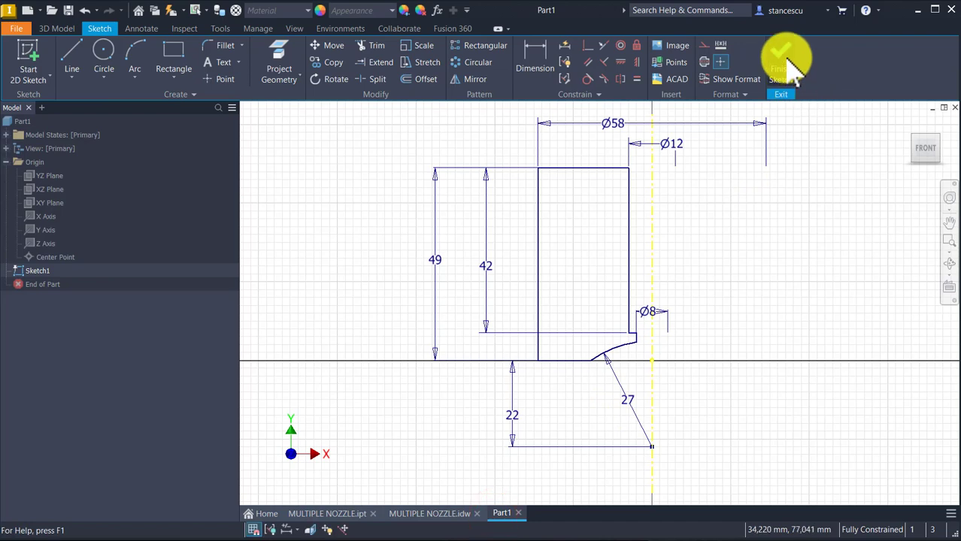
click(786, 59)
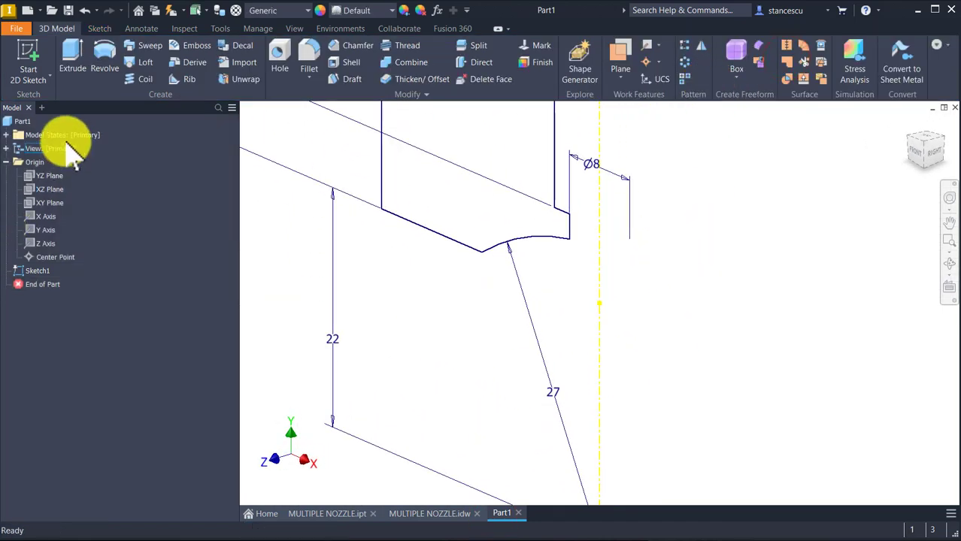
click(18, 271)
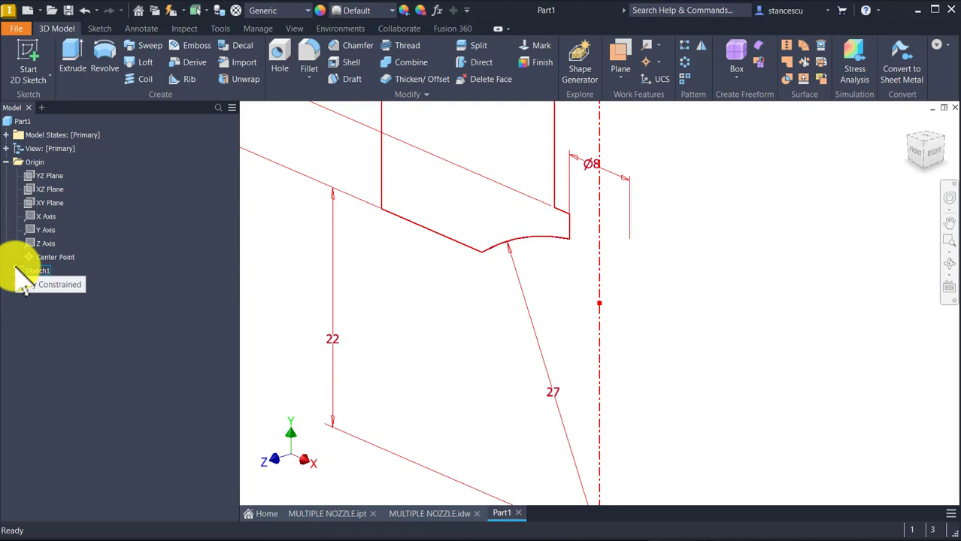
click(98, 59)
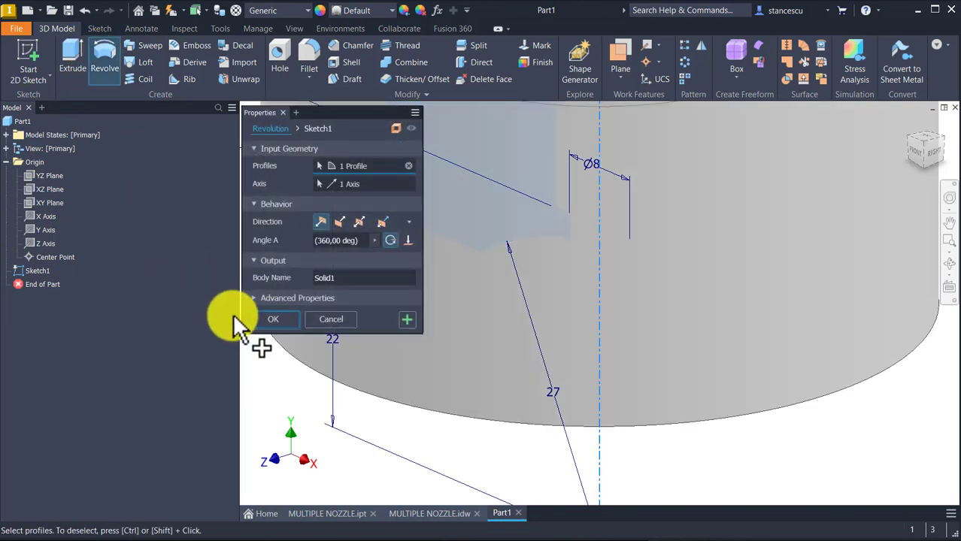
click(278, 319)
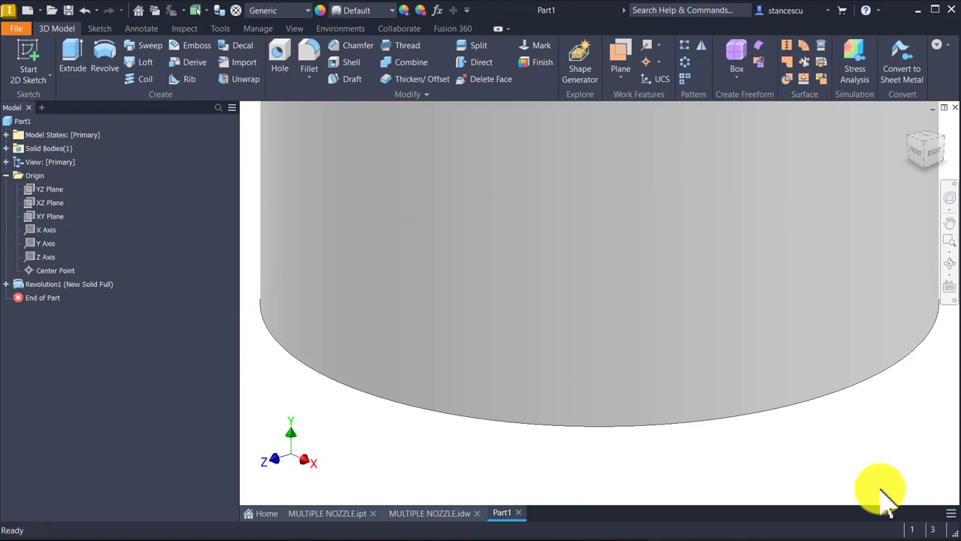
- Inspect the revolved body from below and examine the hole sizes, depths and bolt-circle diameter in the MULTIPLE NOZZLE.idw drawing
scroll(864, 481, down, 2)
shift+middle_drag(852, 453, 761, 390)
key(F6)
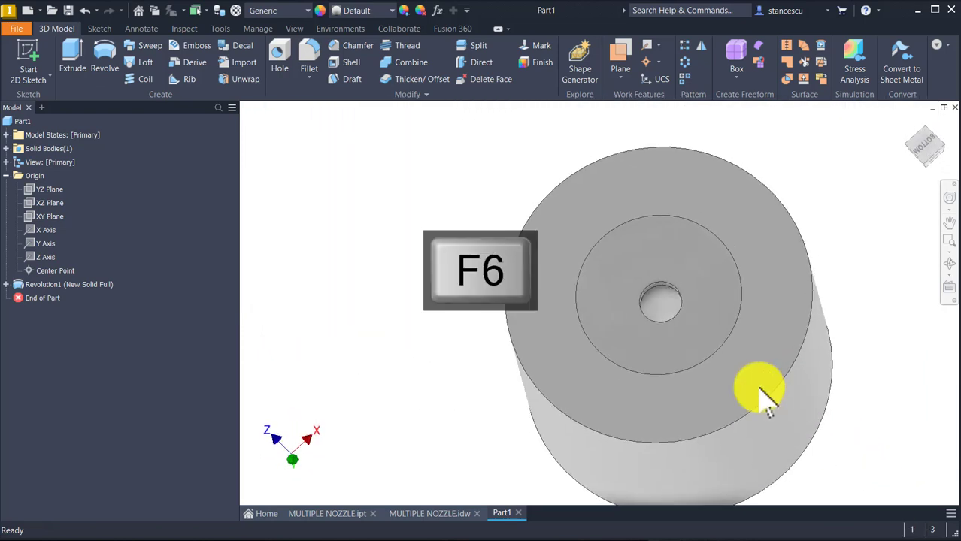
click(317, 196)
click(354, 161)
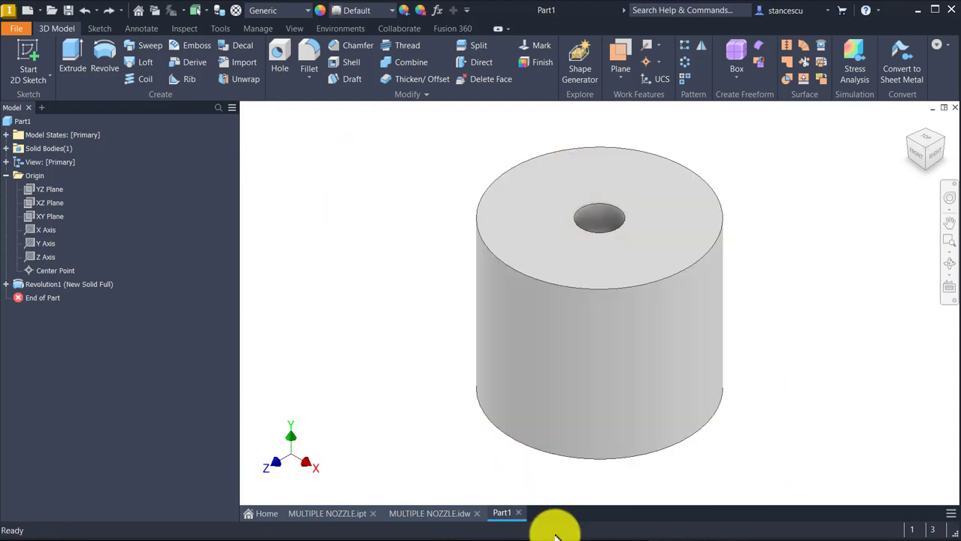
click(415, 515)
middle_drag(515, 240, 553, 370)
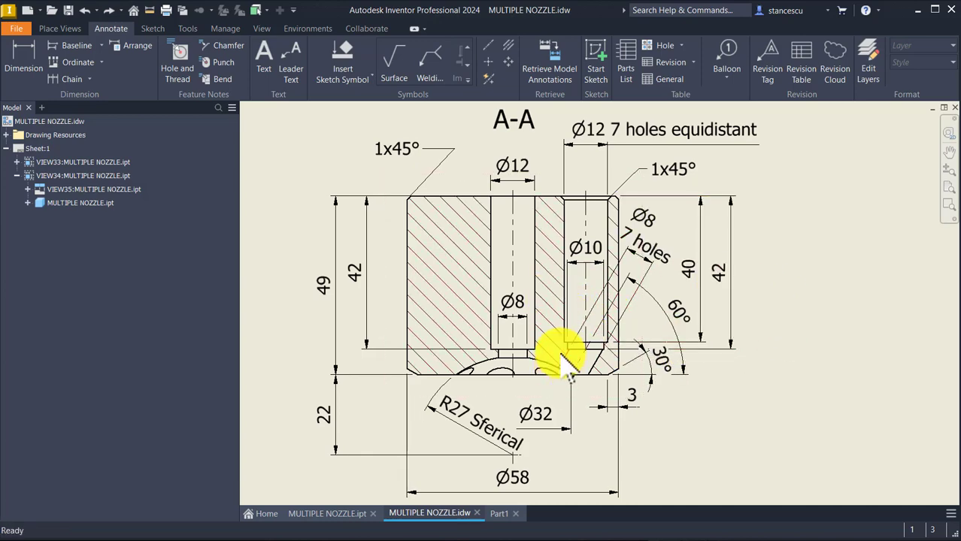
middle_drag(561, 349, 574, 232)
middle_drag(570, 374, 575, 315)
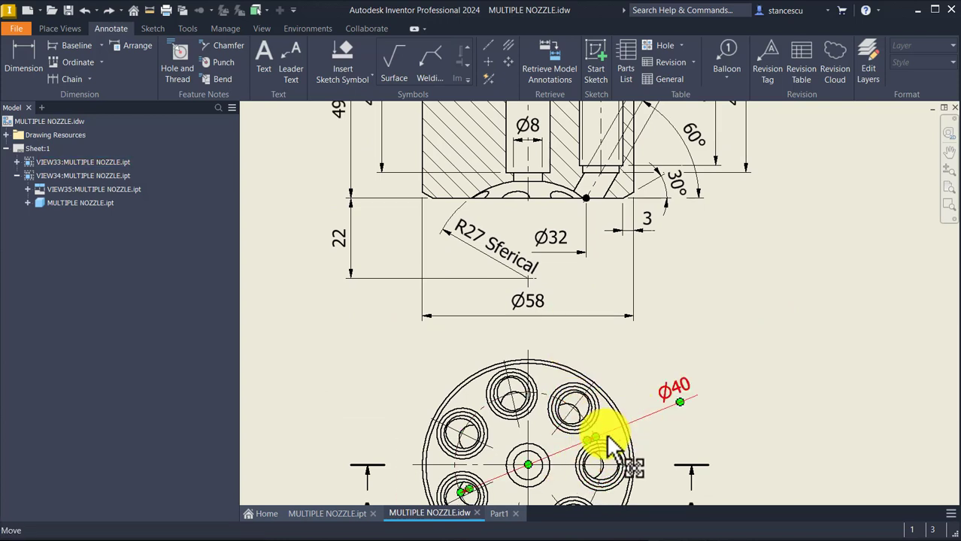
middle_drag(684, 308, 707, 461)
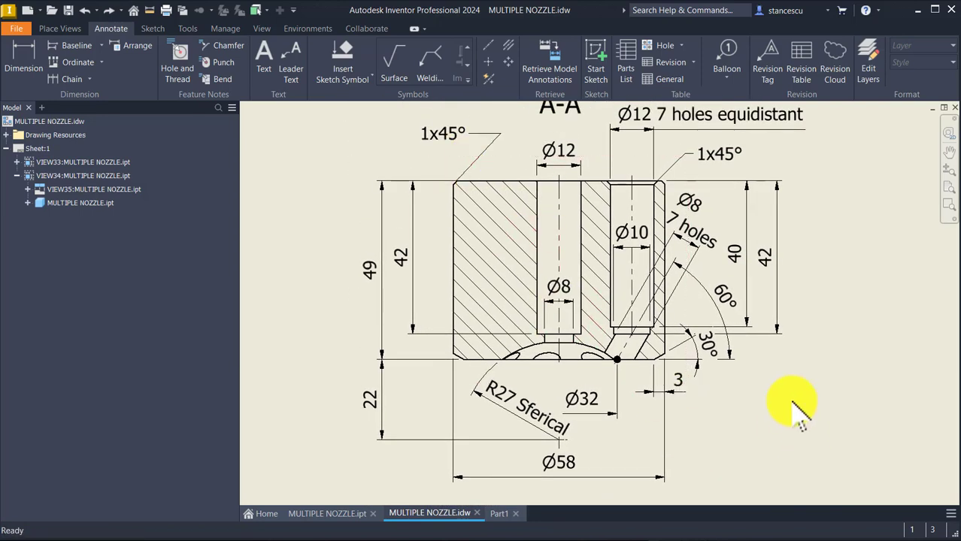
- In Part1, sketch a 20 mm horizontal line on the body's top face starting at its center, and finish the sketch
click(494, 516)
click(618, 264)
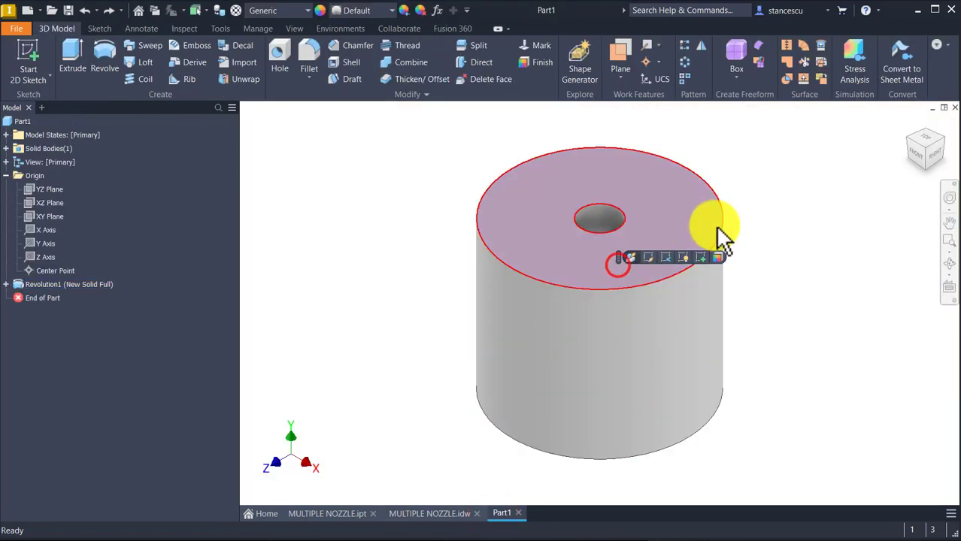
click(700, 258)
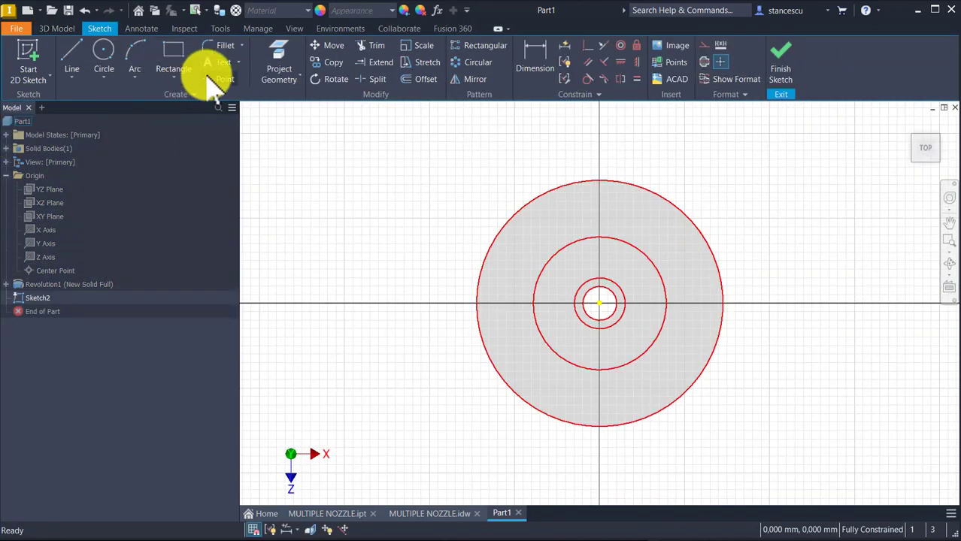
click(72, 51)
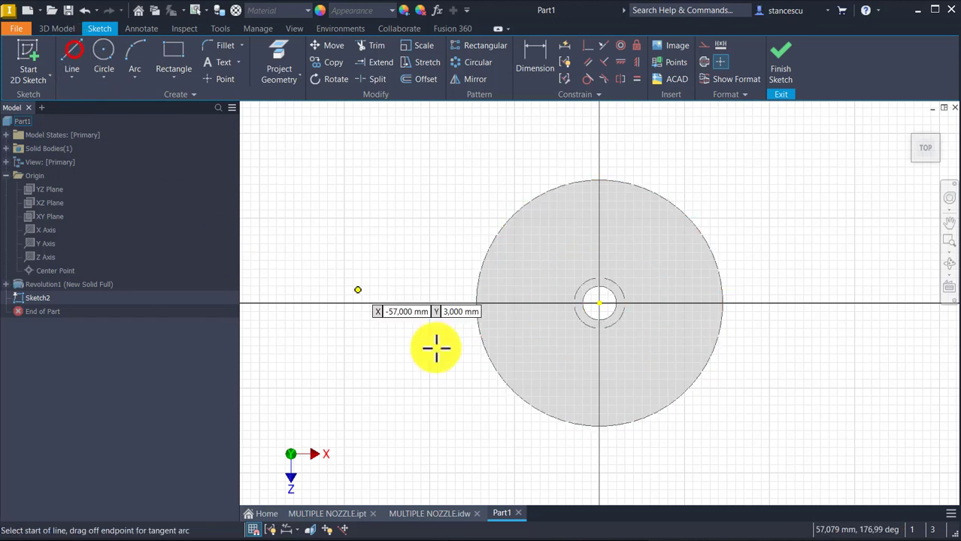
click(597, 304)
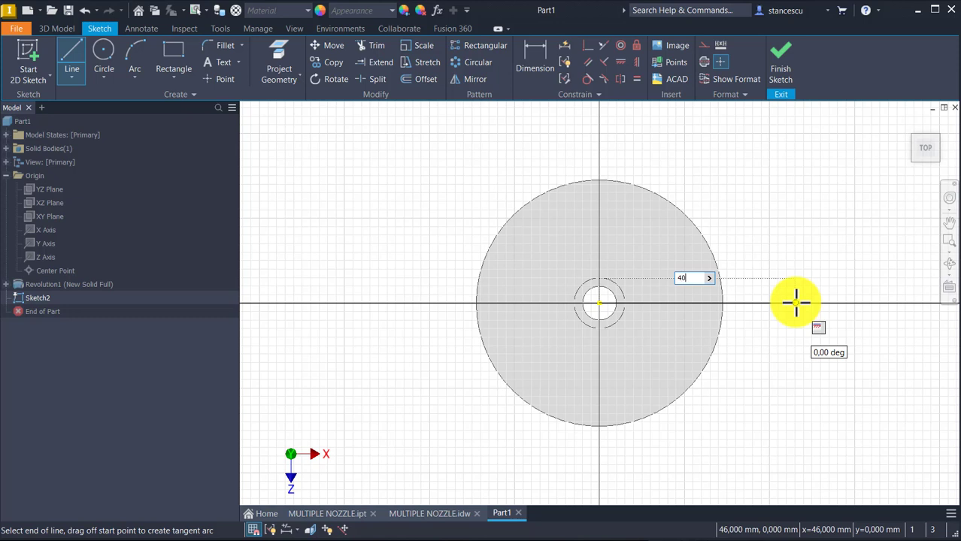
key(Return)
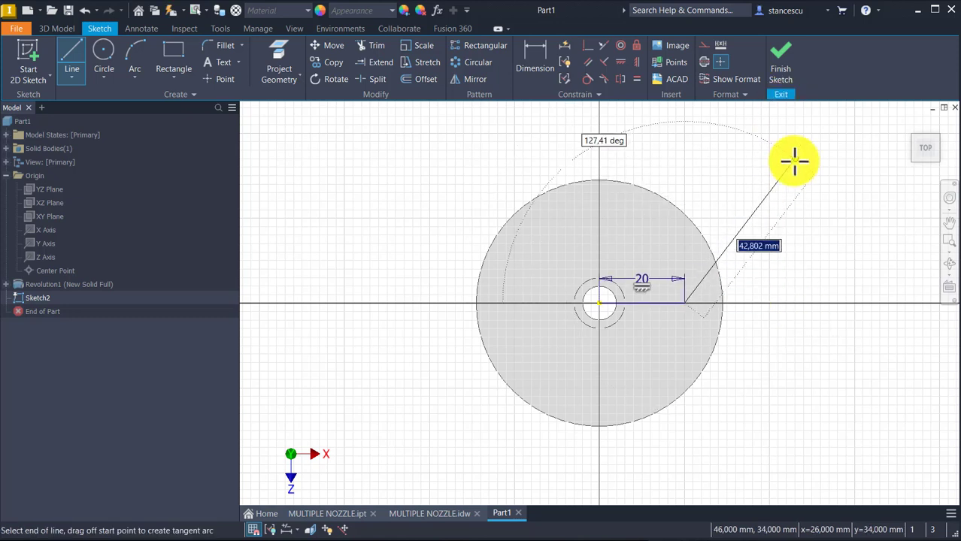
key(Escape)
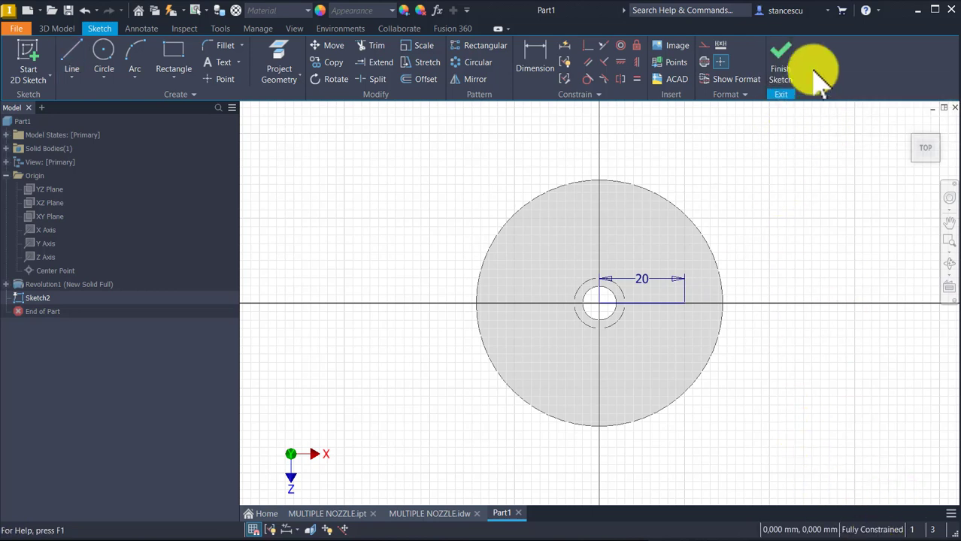
click(786, 57)
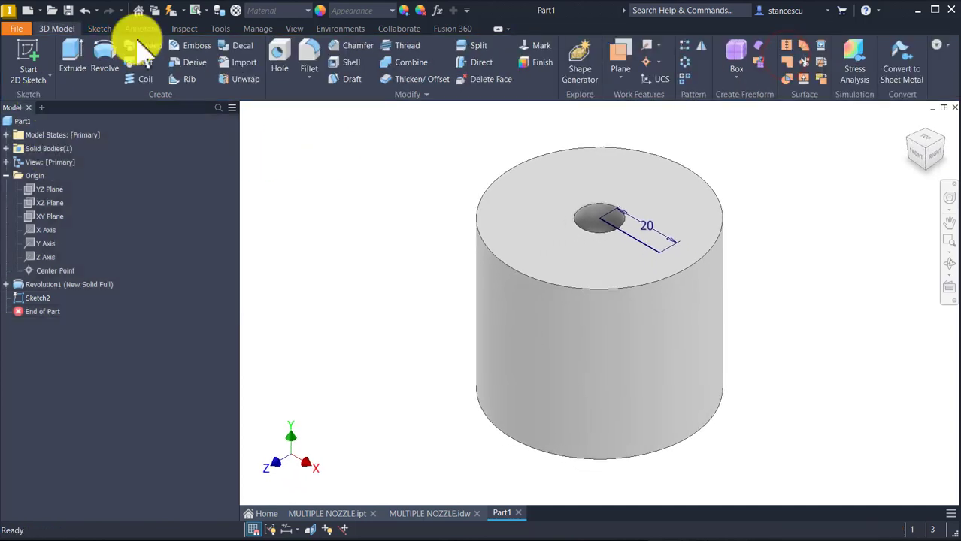
- Start a counterbore hole with a flat drill point at the outer end of the 20 mm sketch line
click(280, 58)
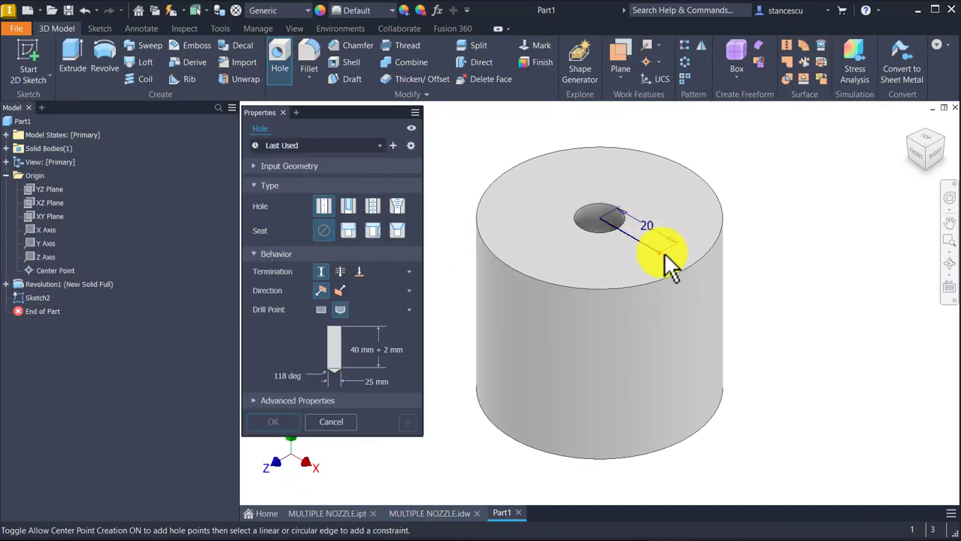
click(662, 253)
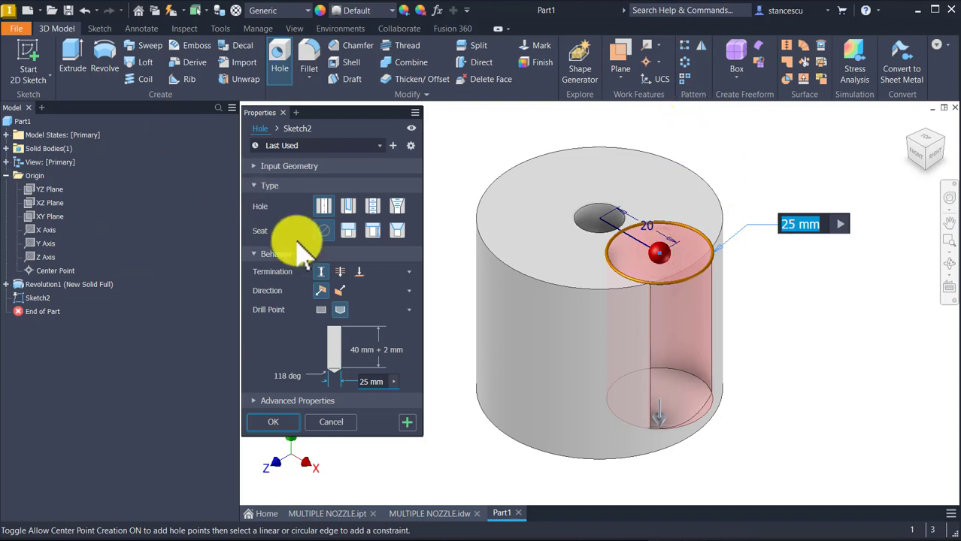
click(347, 231)
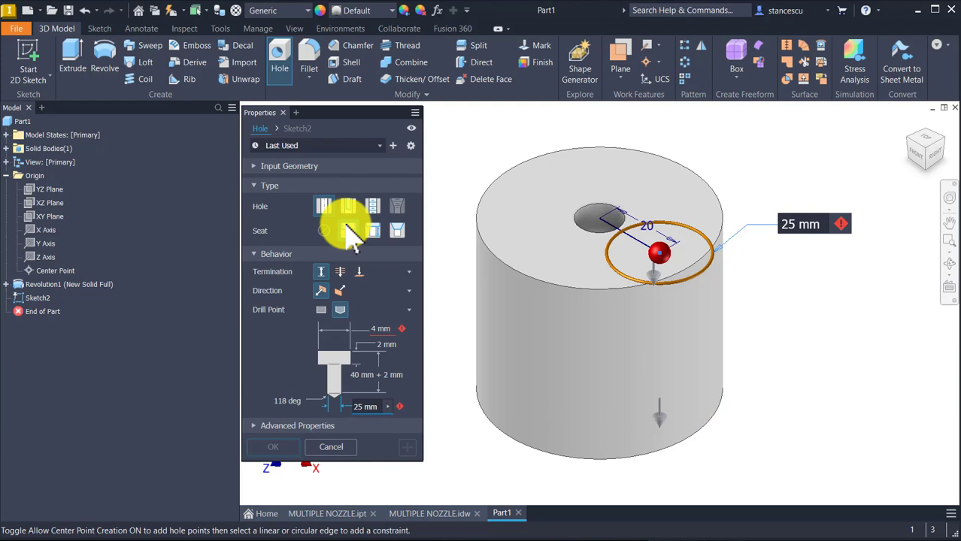
click(317, 310)
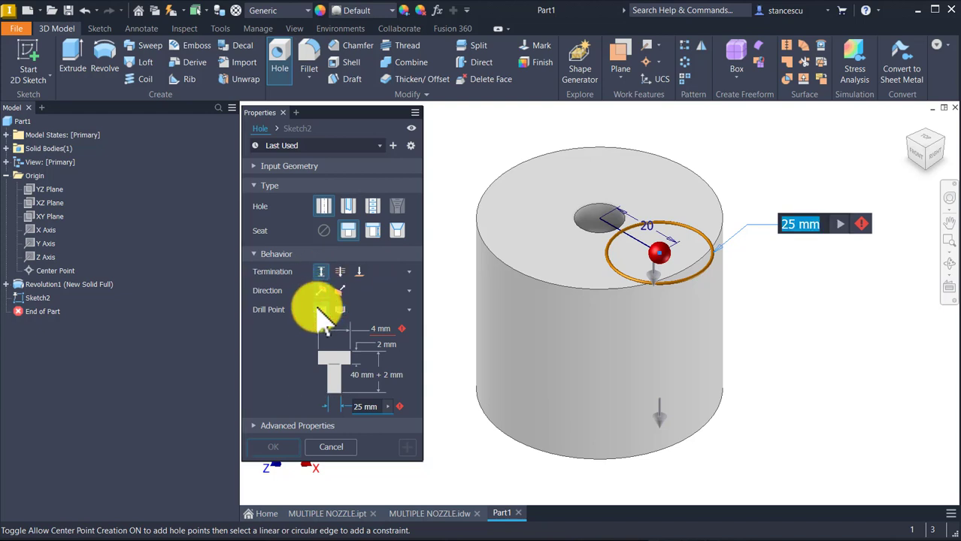
- Set the counterbore to 12 mm diameter and 40 mm depth, the hole to 10 mm diameter and 42 mm depth, and create it
click(378, 330)
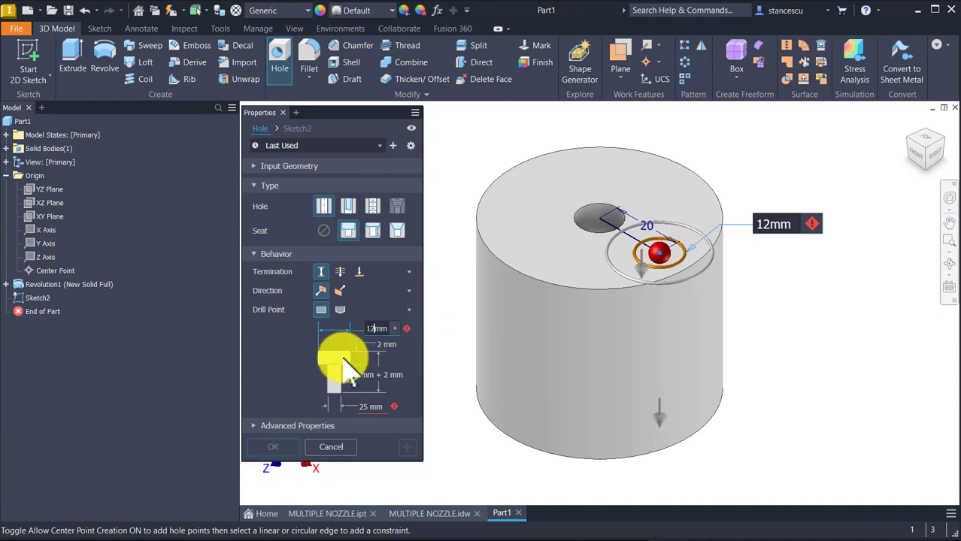
click(386, 344)
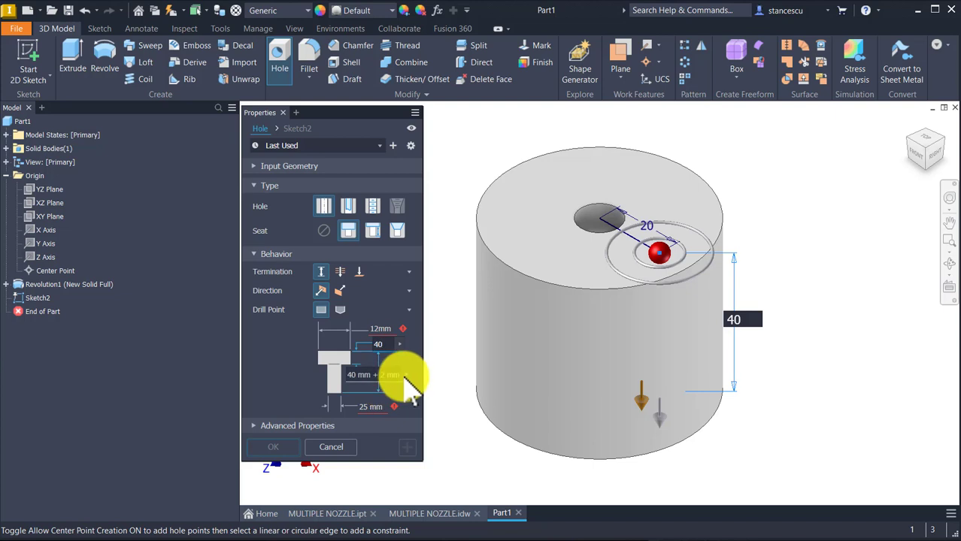
click(366, 374)
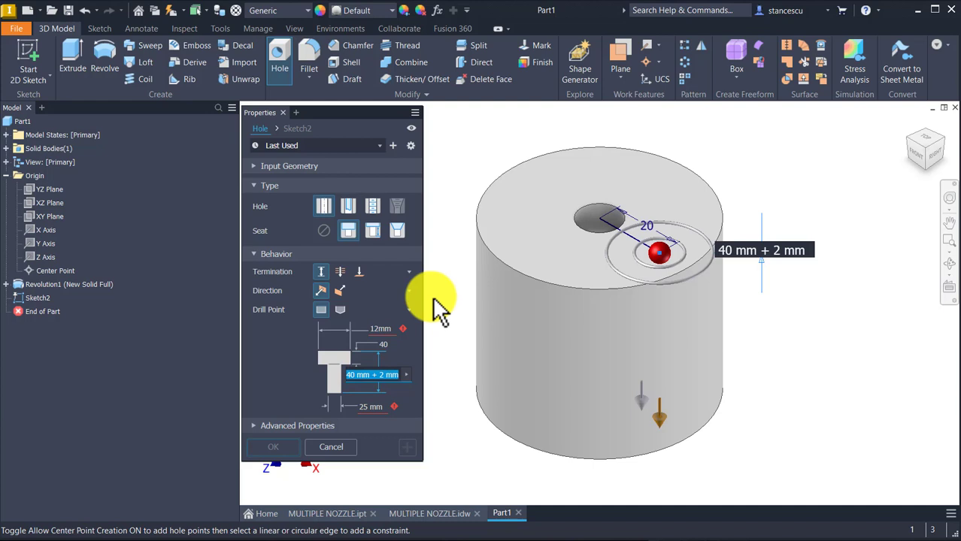
text(42)
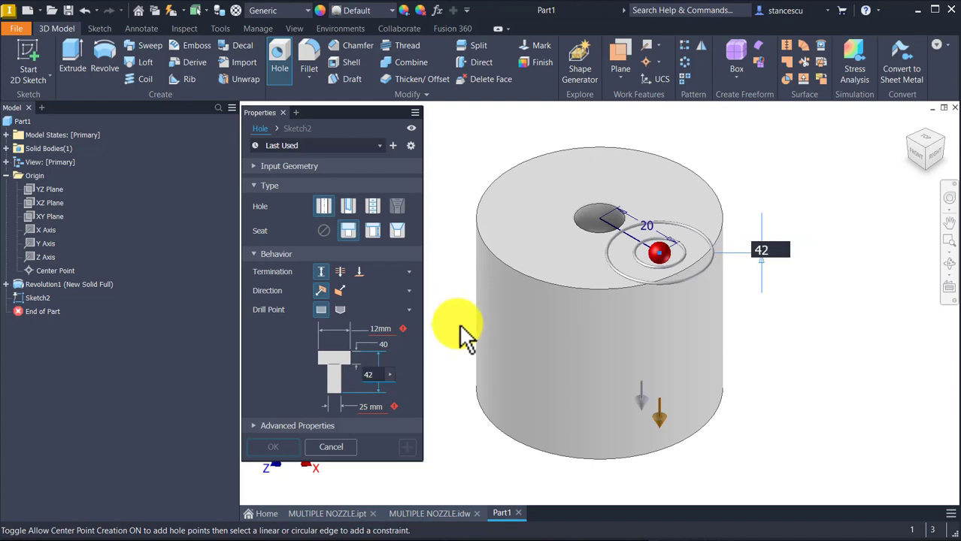
click(380, 408)
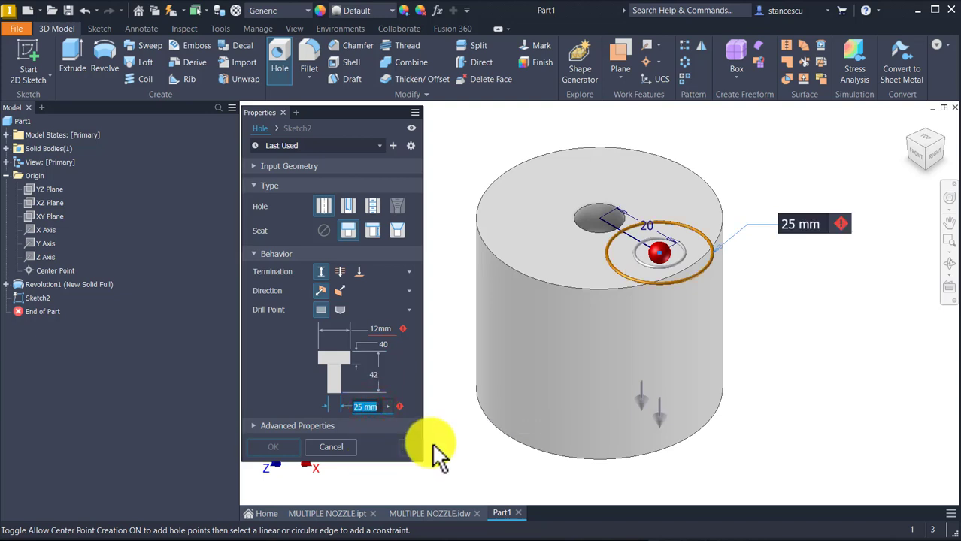
text(10)
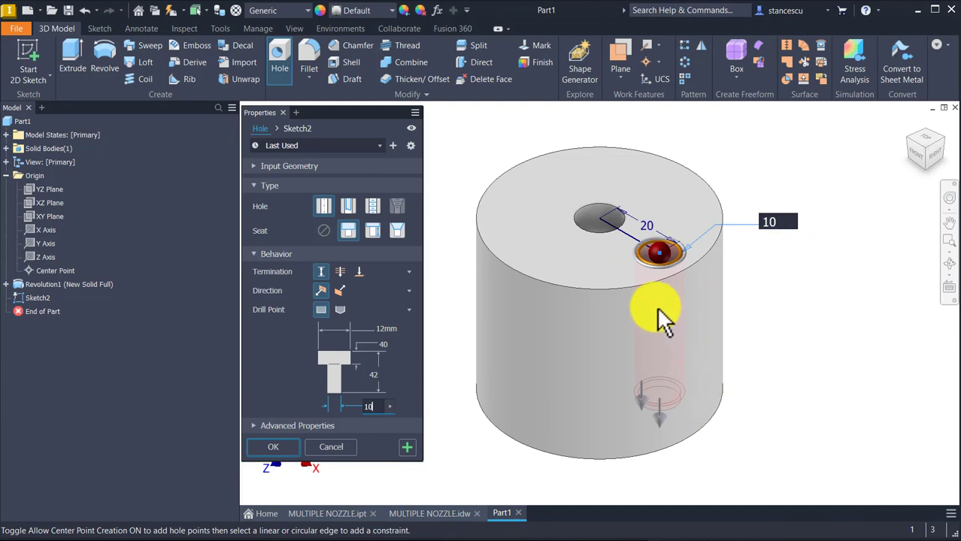
click(295, 444)
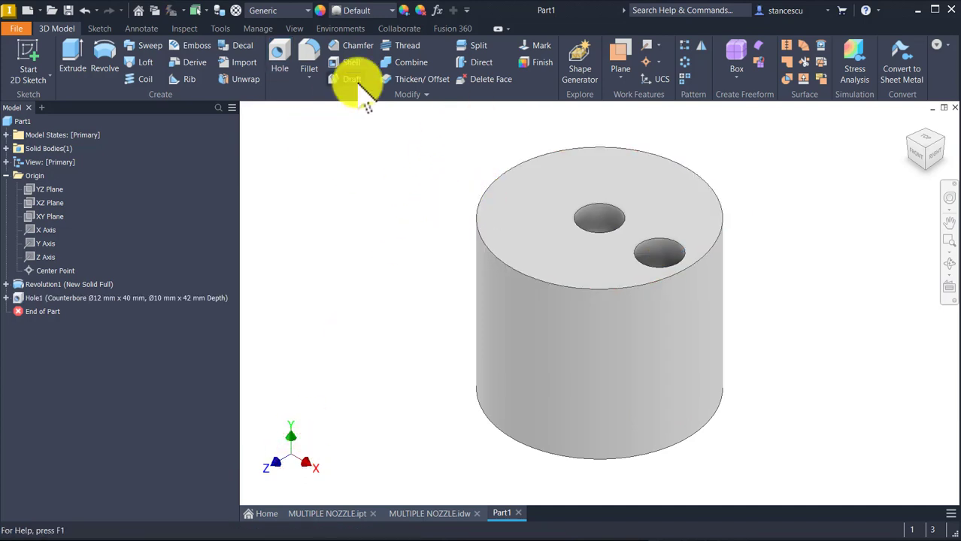
- Chamfer the top edge of the off-center counterbore hole with a distance of 1 mm
click(686, 253)
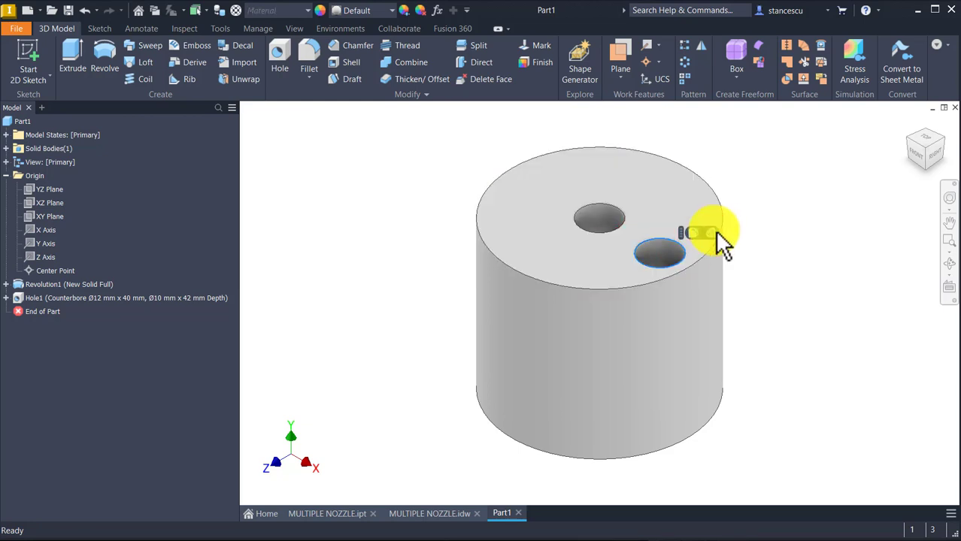
click(713, 234)
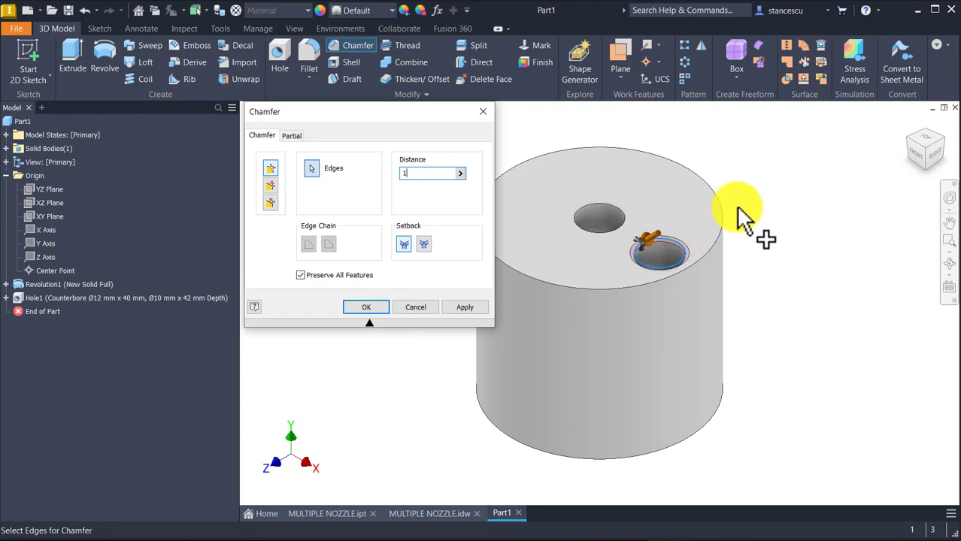
click(367, 308)
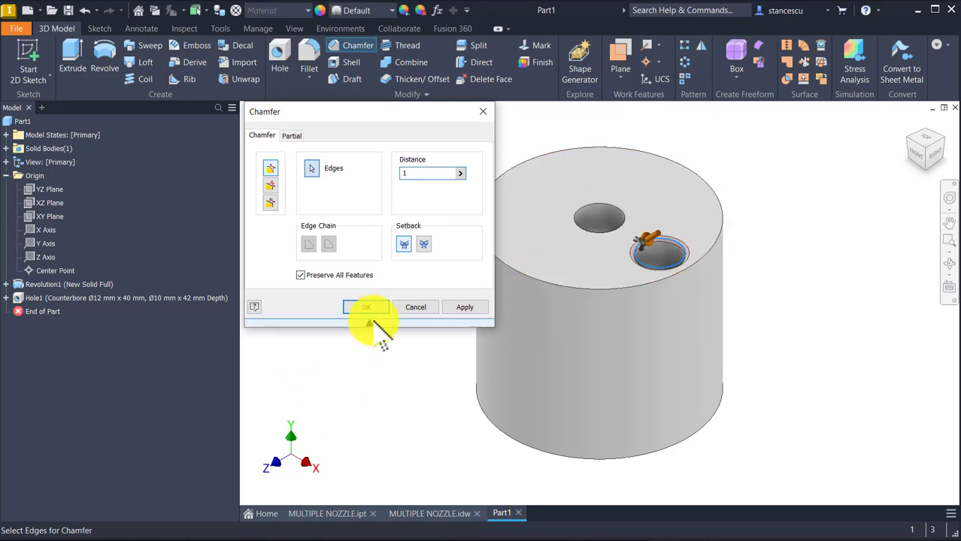
click(369, 307)
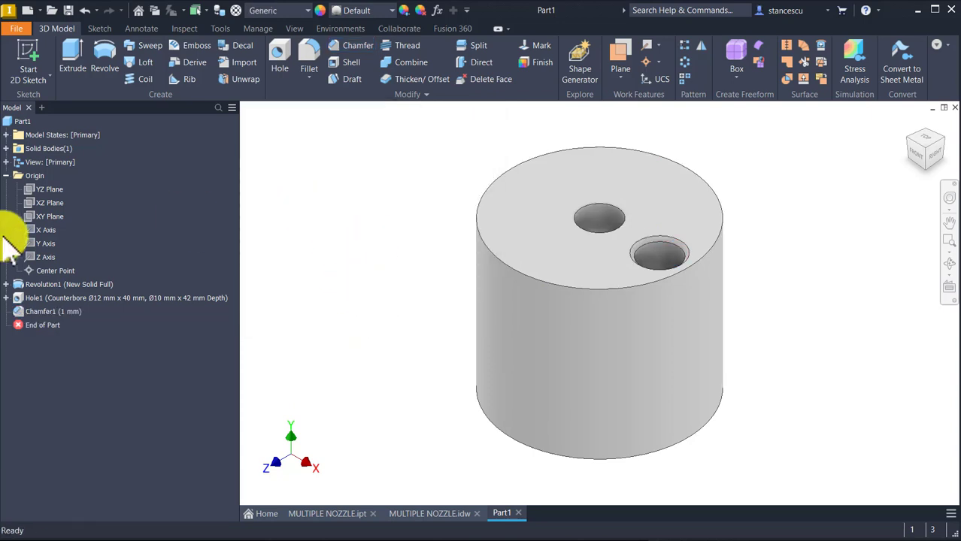
- Create a sketch on the XY Plane and slice the body's display at the sketch plane
click(45, 215)
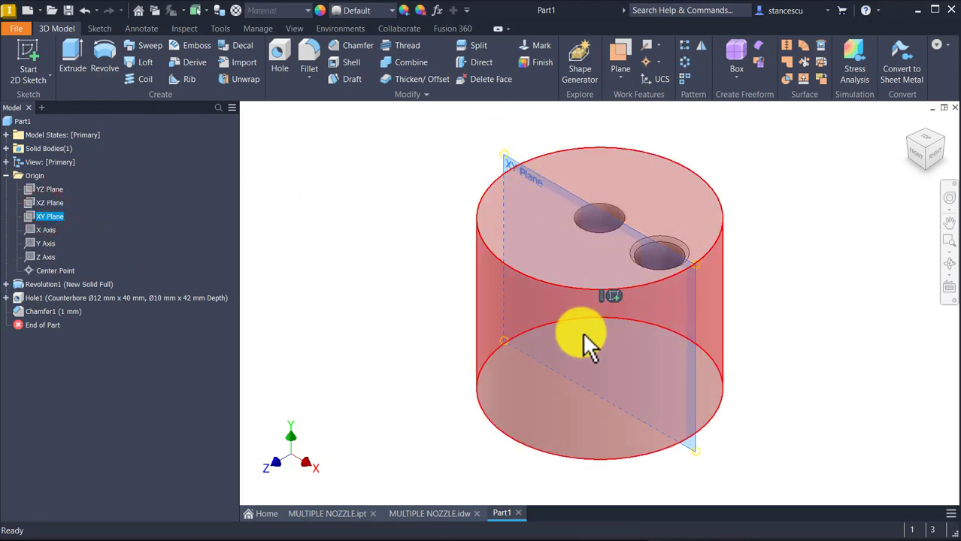
click(614, 291)
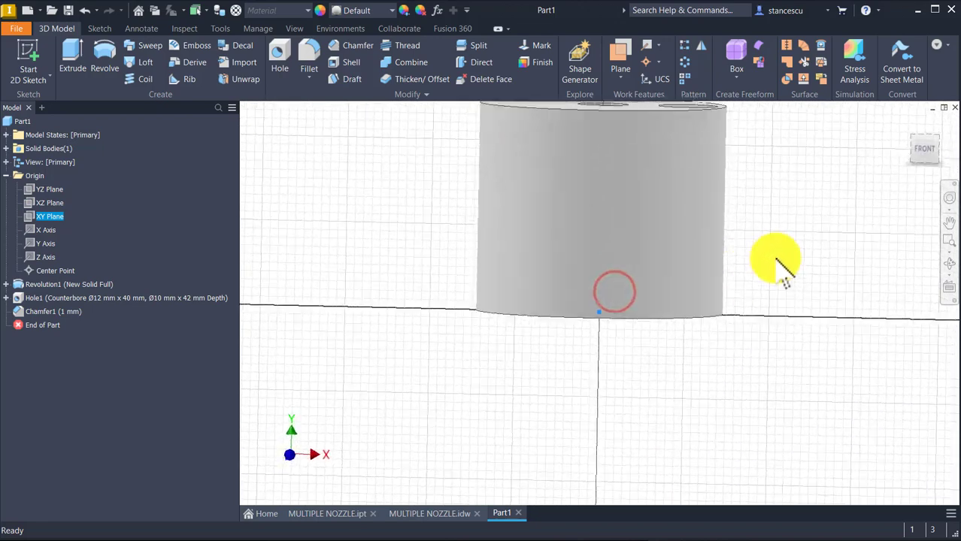
key(F7)
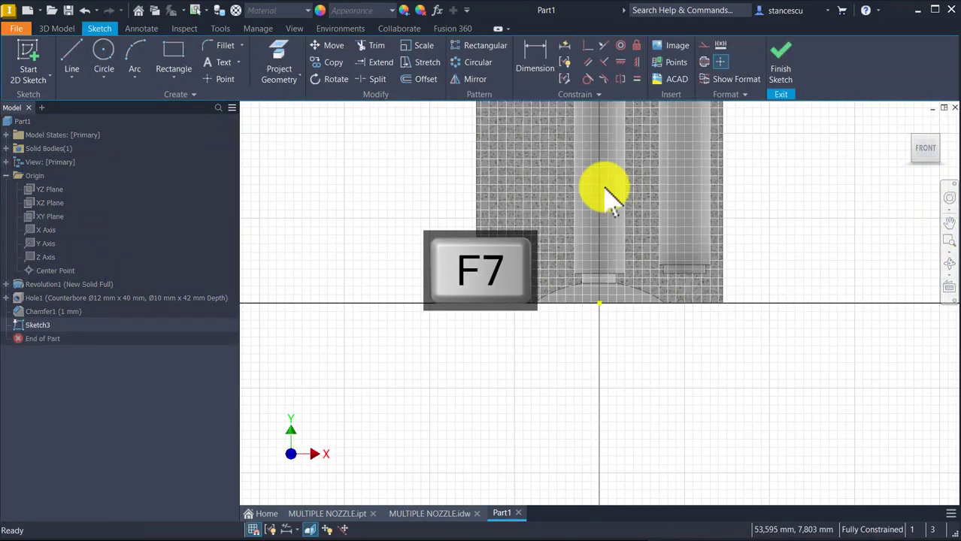
mouse_move(671, 312)
middle_down()
mouse_move(708, 440)
mouse_move(740, 311)
middle_up()
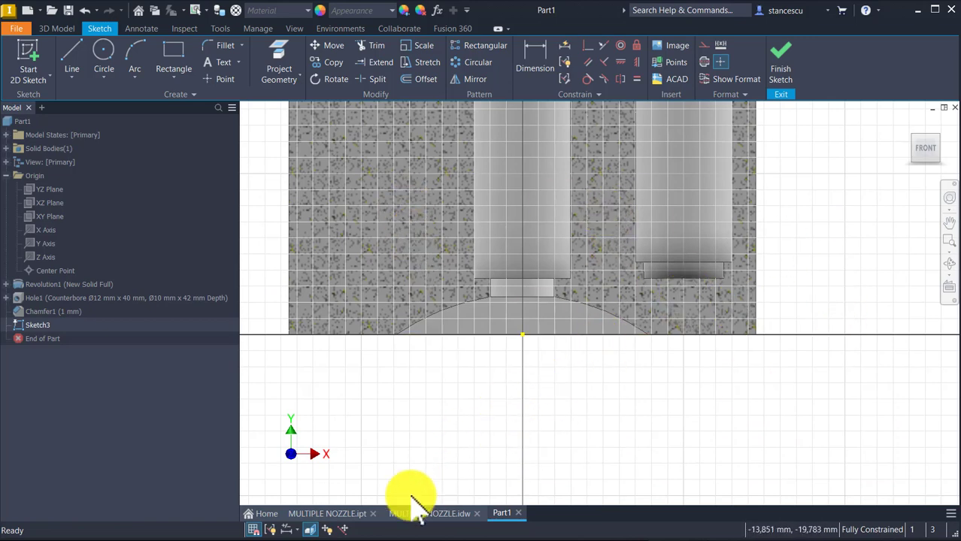
- Examine section A-A in MULTIPLE NOZZLE.idw for the angled hole's diameter, angle and reference point at the bottom face
click(426, 516)
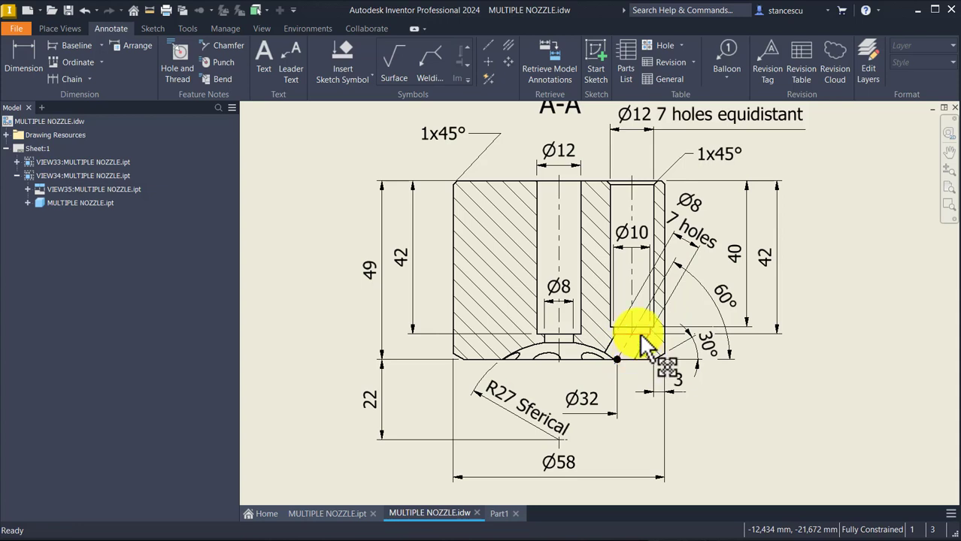
click(596, 381)
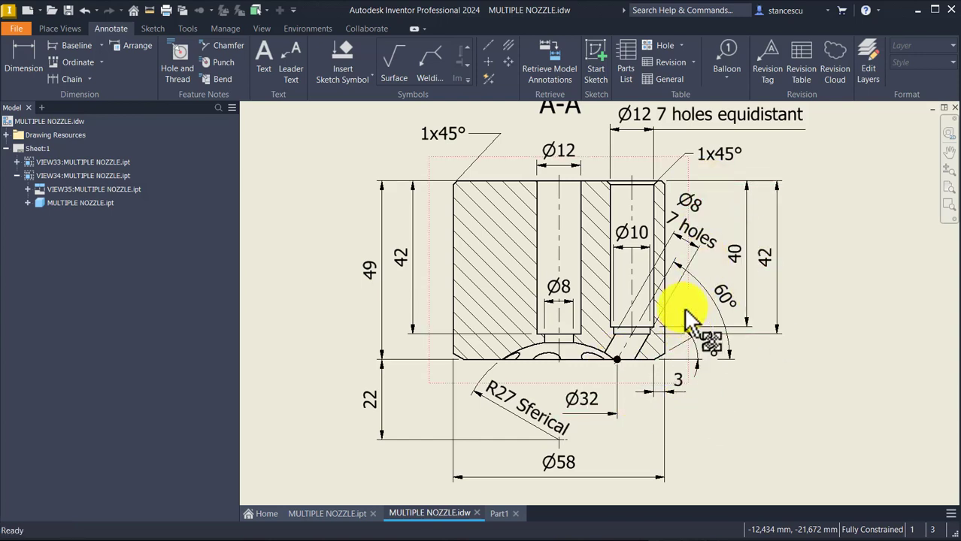
click(704, 187)
drag(704, 186, 696, 216)
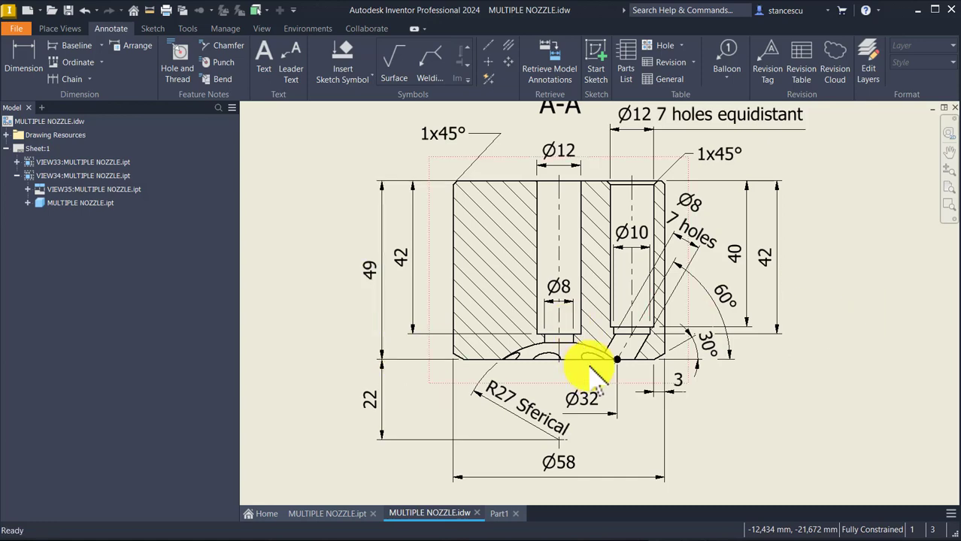
scroll(635, 325, down, 3)
scroll(644, 329, down, 2)
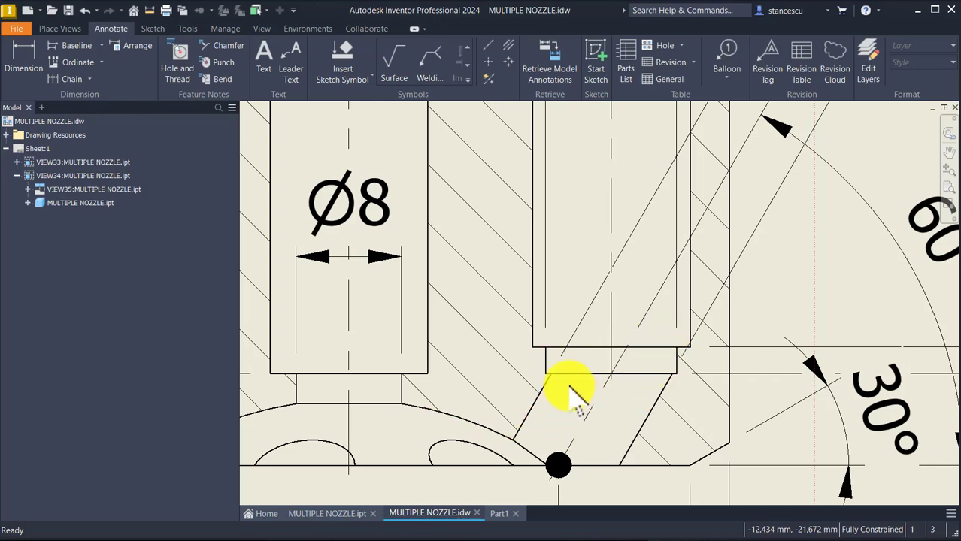
scroll(575, 383, up, 2)
scroll(575, 379, up, 2)
middle_drag(569, 375, 569, 248)
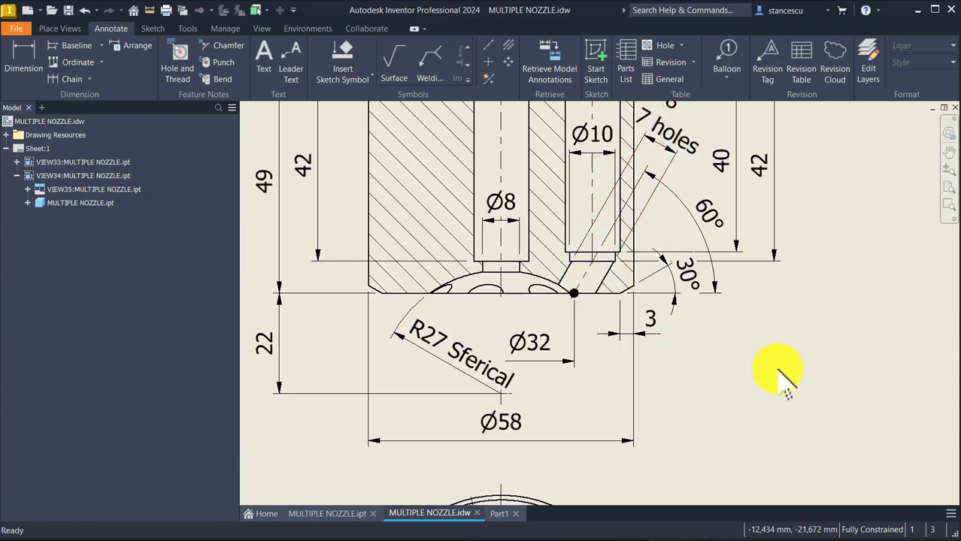
- Return to Part1 and project the body's straight bottom edge into the sketch
click(497, 514)
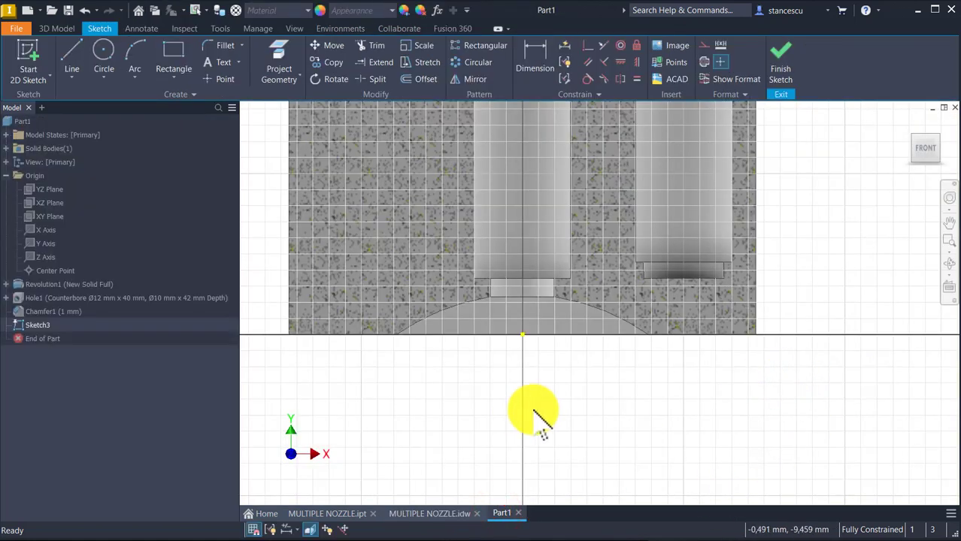
scroll(661, 388, up, 3)
mouse_move(665, 390)
middle_down()
mouse_move(644, 430)
mouse_move(651, 398)
middle_up()
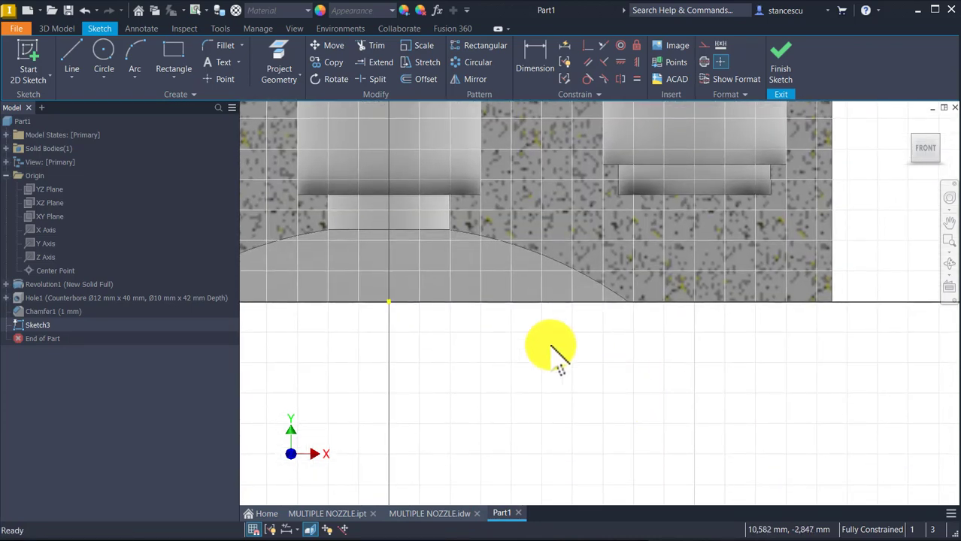
click(279, 47)
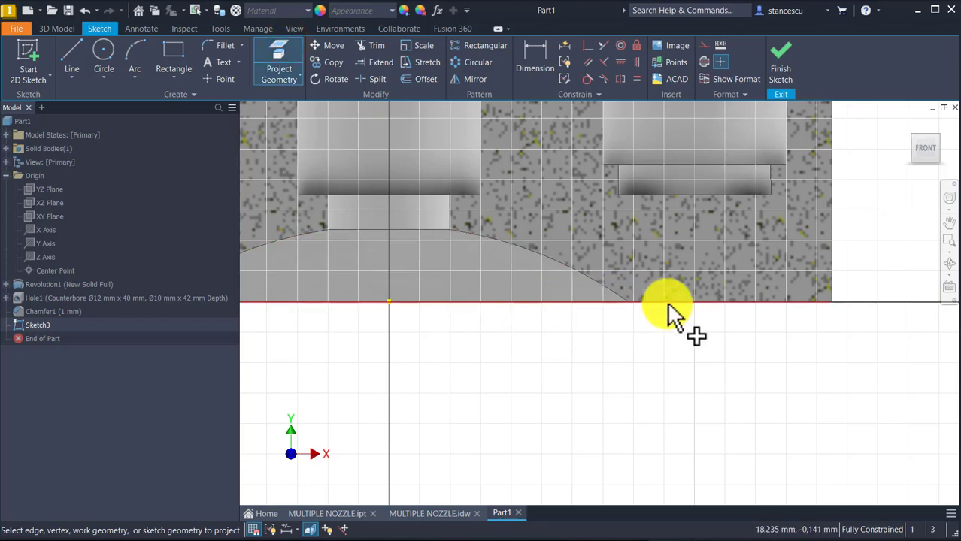
click(588, 301)
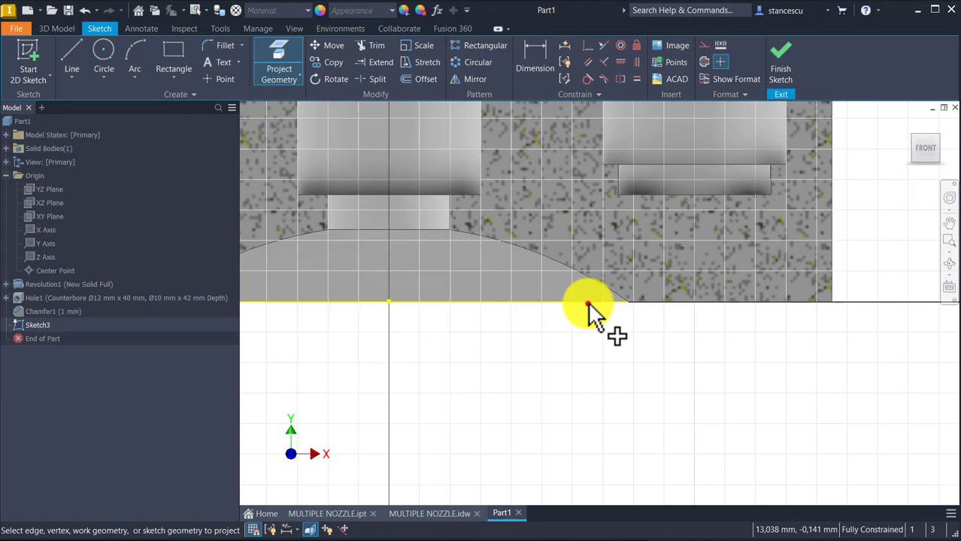
- Place a sketch point on the projected bottom edge and dimension it 32/2 mm horizontally from the origin
click(222, 80)
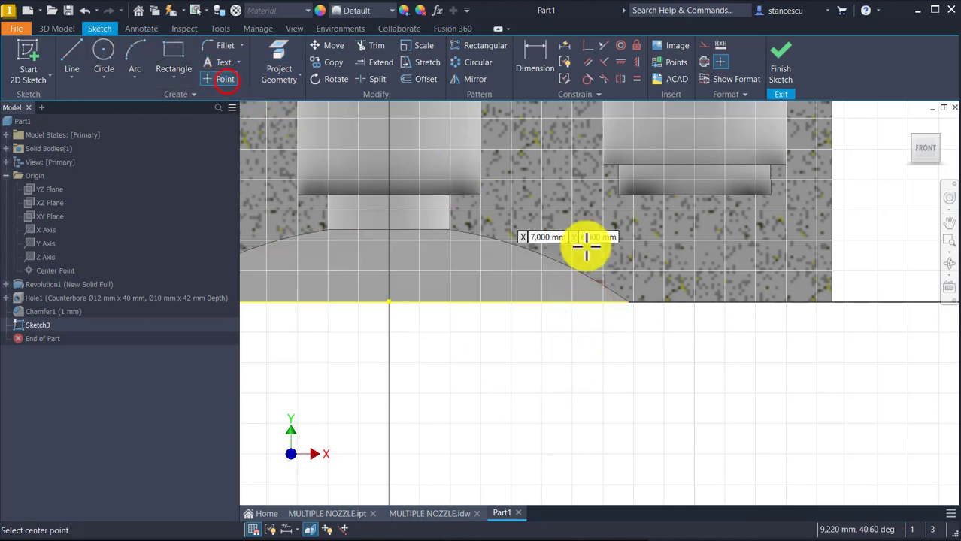
click(587, 304)
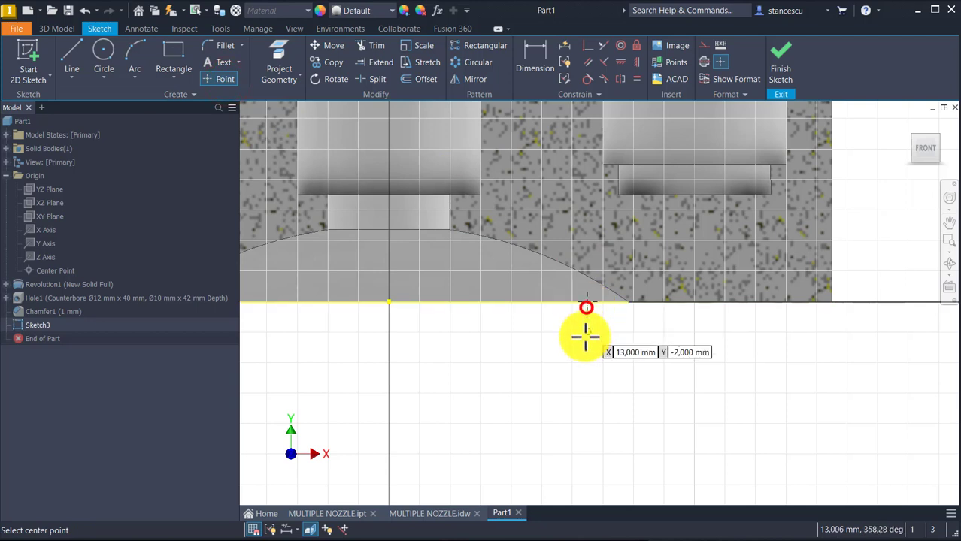
click(547, 54)
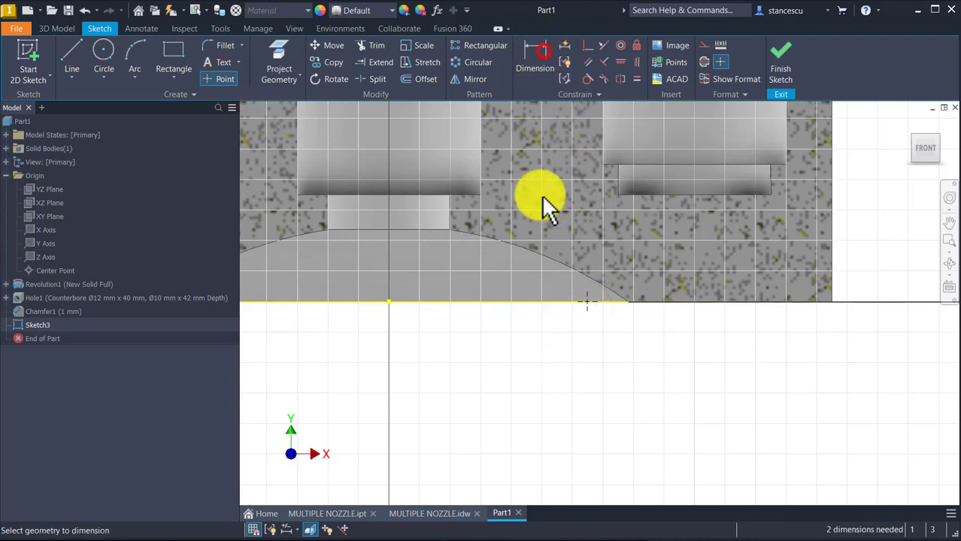
click(588, 301)
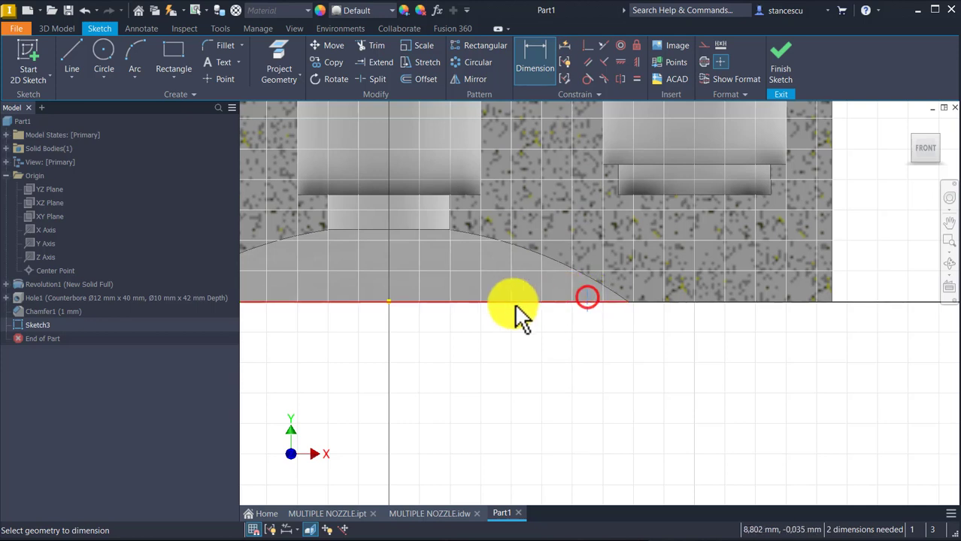
click(388, 303)
click(477, 401)
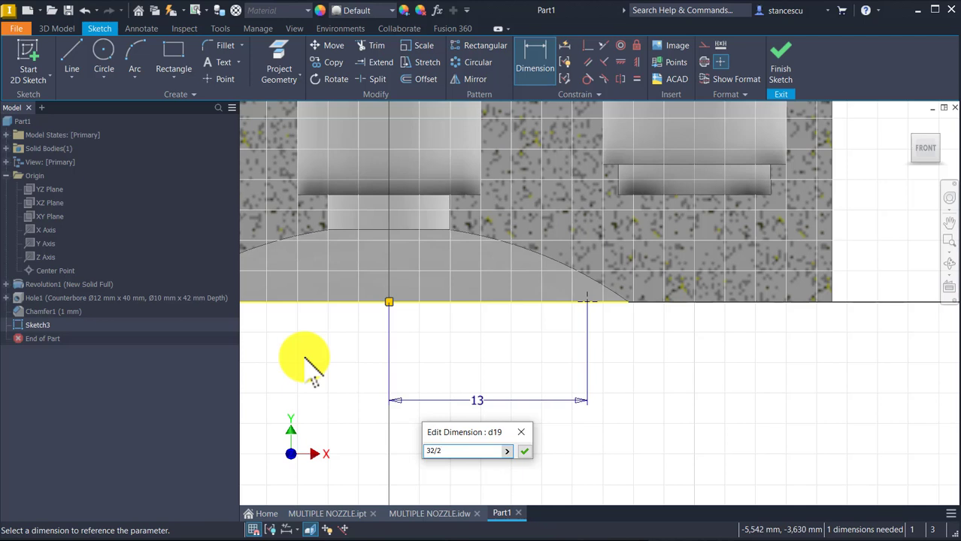
key(Return)
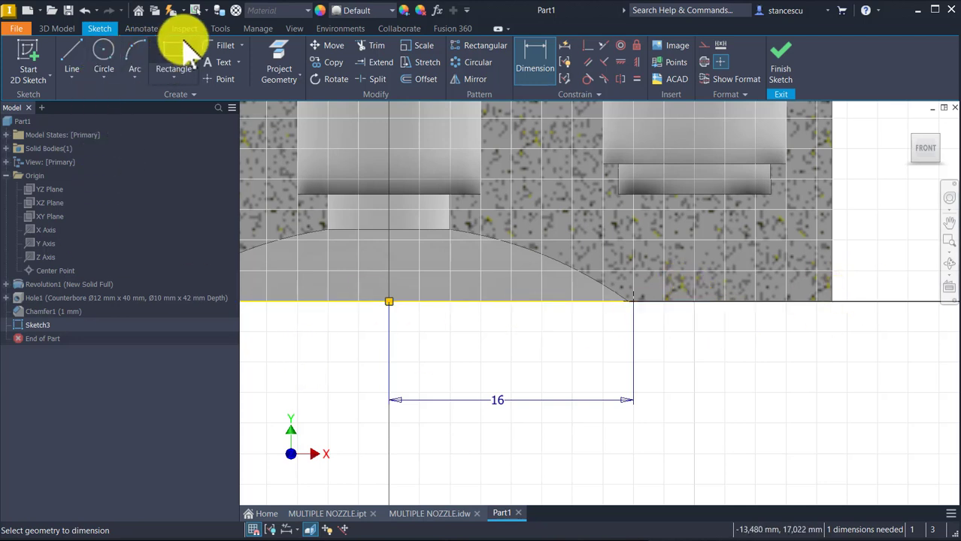
- Draw a tilted three-point rectangle about 2.6 mm wide below the body's bottom edge and convert its left long side to a centerline
click(182, 81)
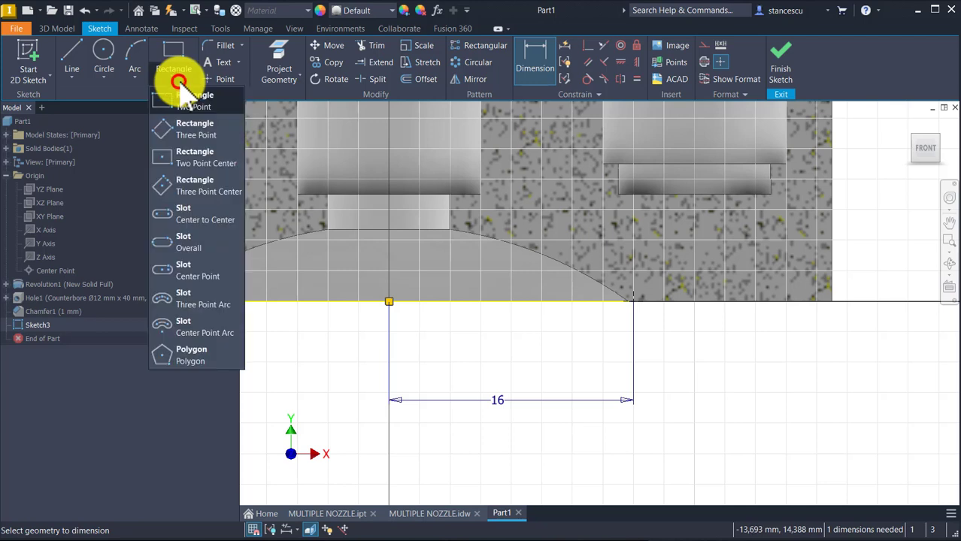
click(190, 138)
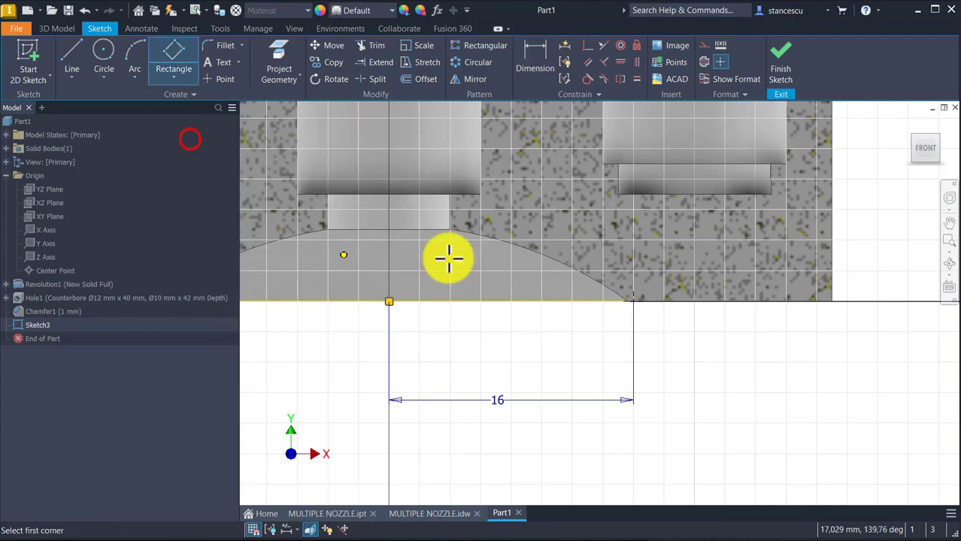
click(763, 333)
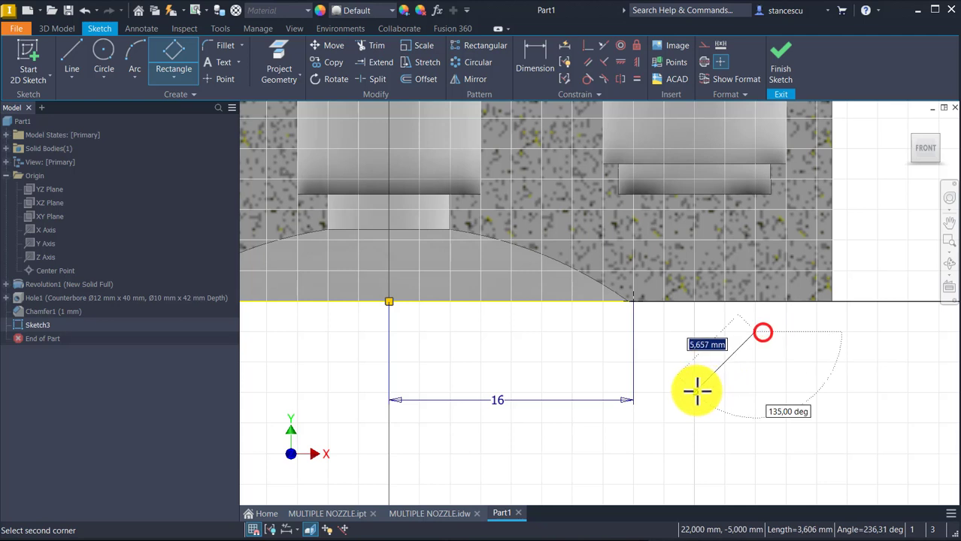
click(662, 455)
click(681, 503)
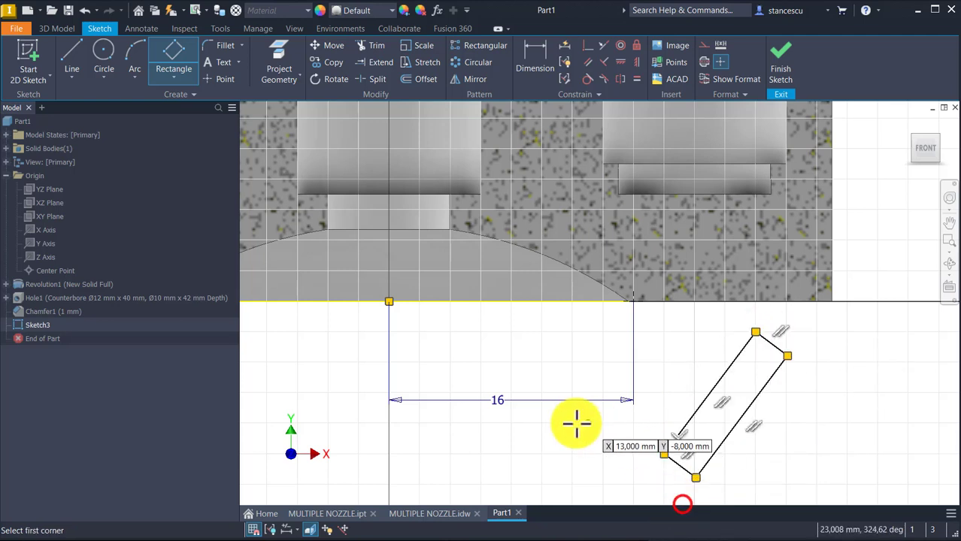
key(Escape)
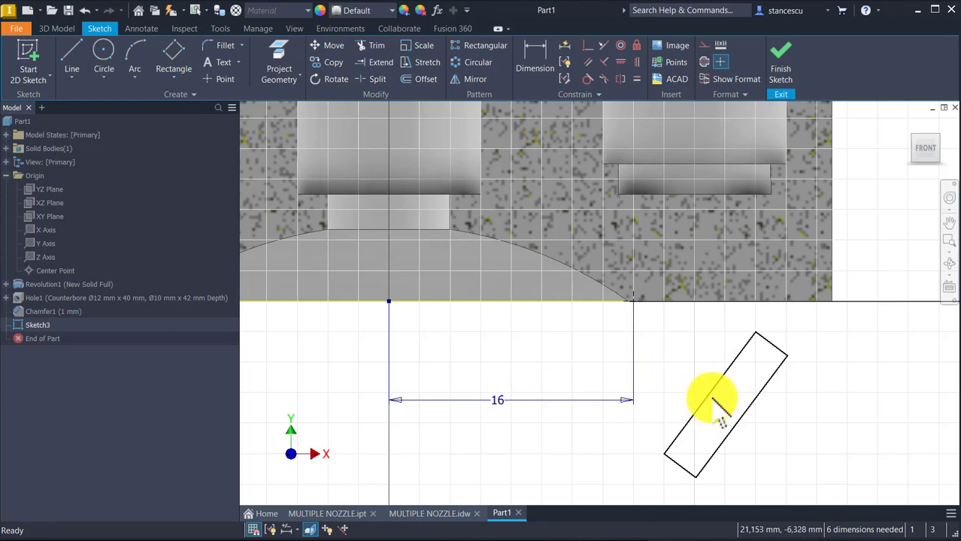
click(712, 393)
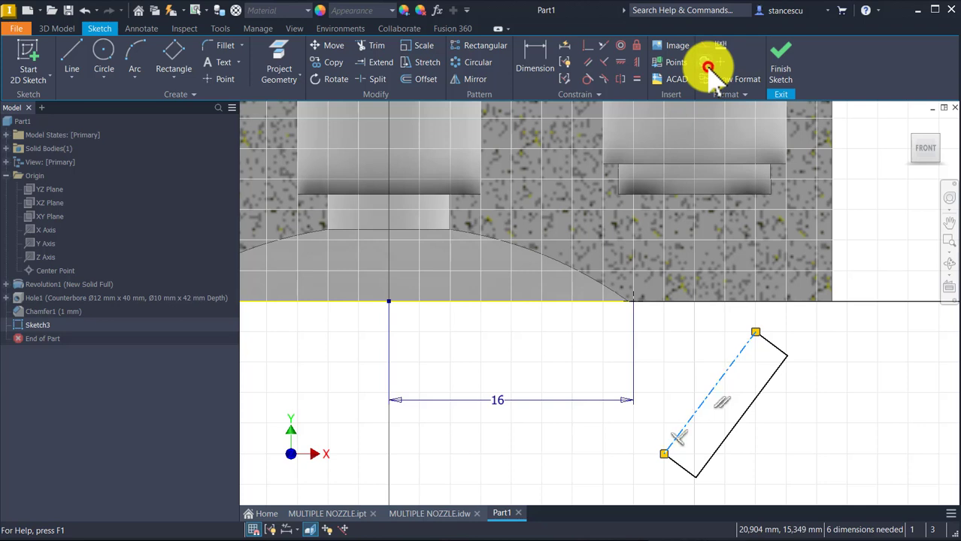
click(707, 66)
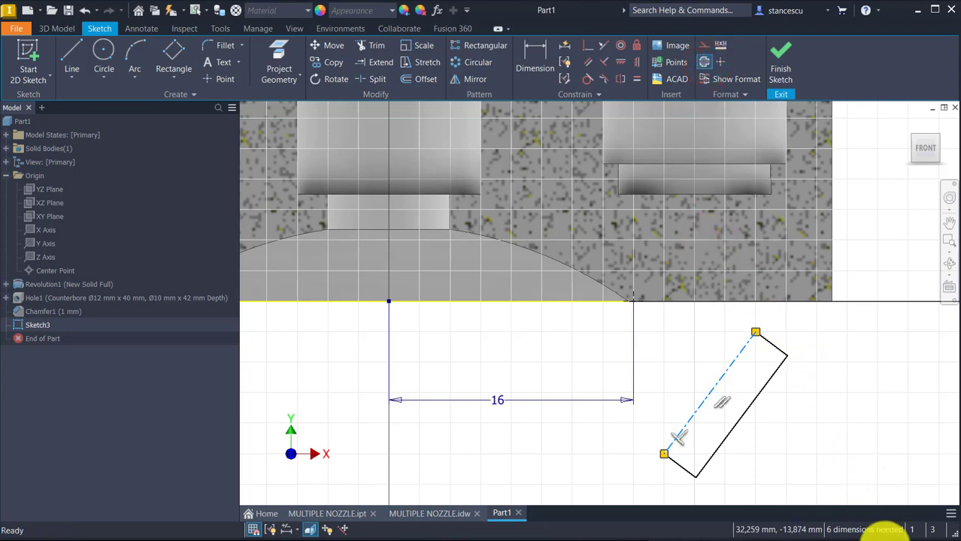
- Dimension the angle between the projected bottom edge and the rectangle's centerline side as 60 degrees
click(532, 45)
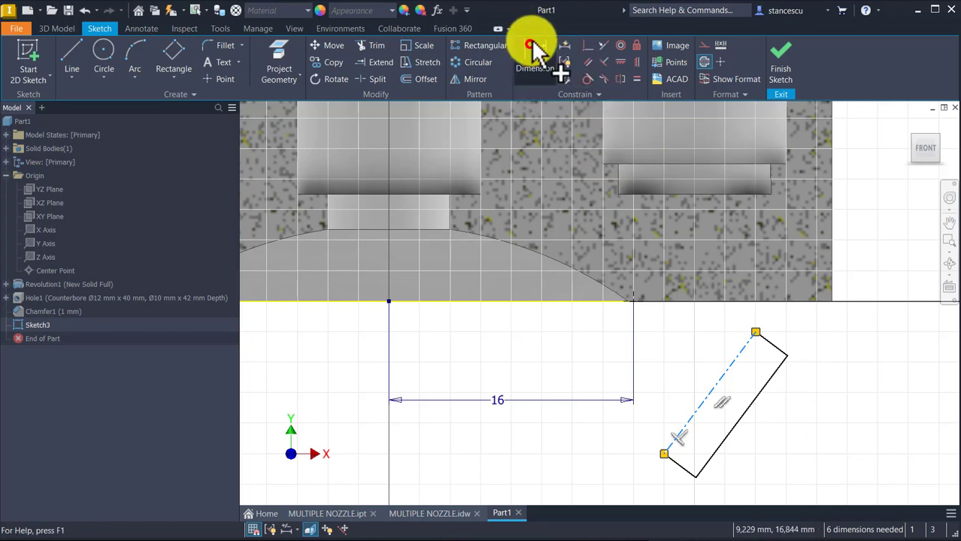
click(594, 300)
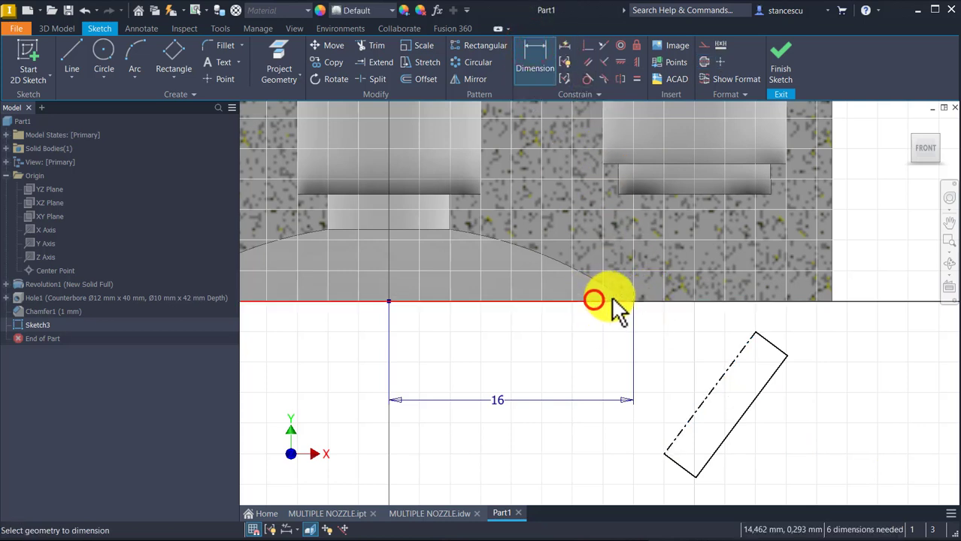
click(704, 406)
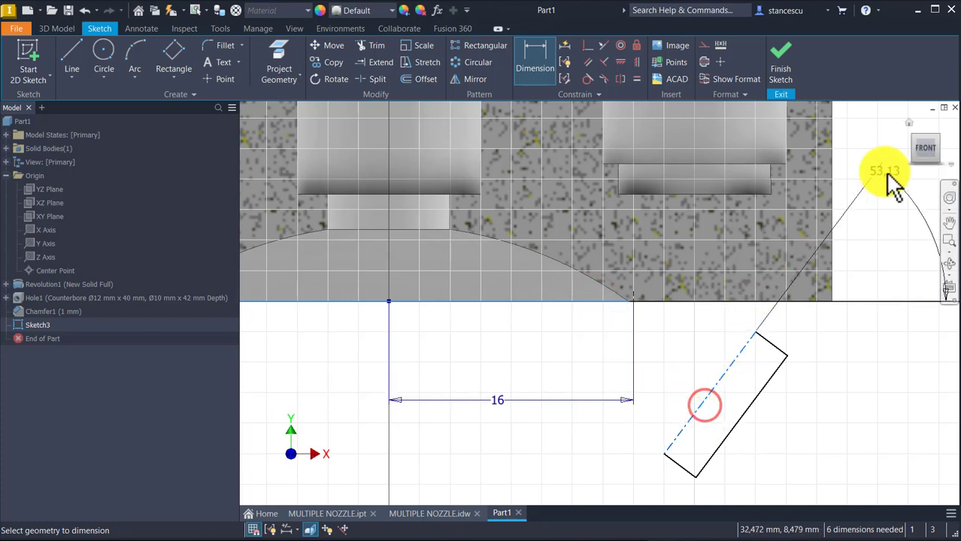
click(887, 236)
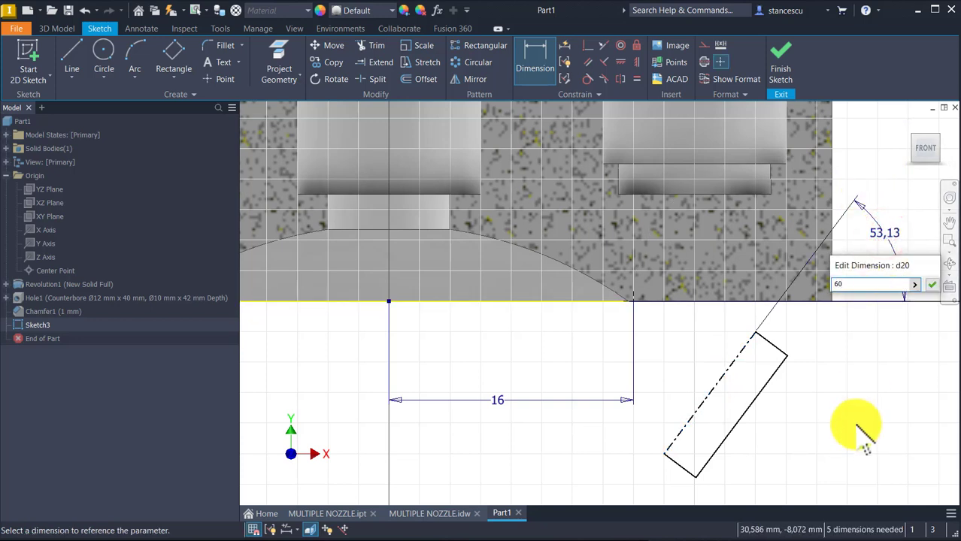
key(Return)
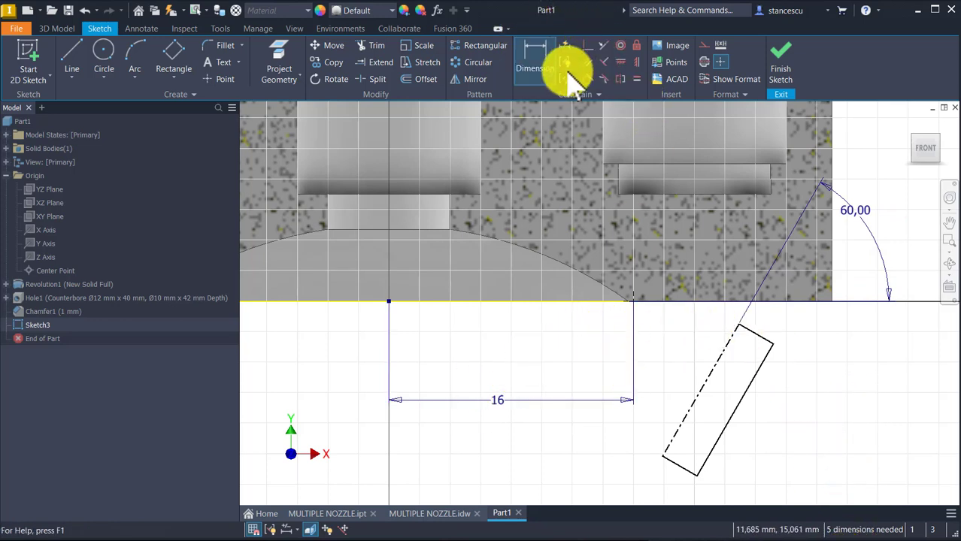
- Make the rectangle's centerline side coincident with the sketch point located 16 mm from the origin
click(589, 45)
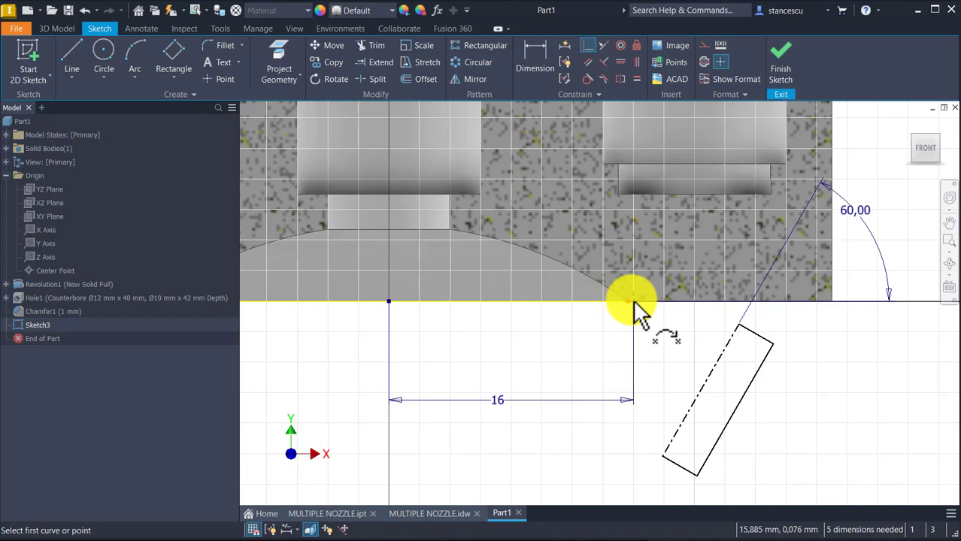
click(717, 373)
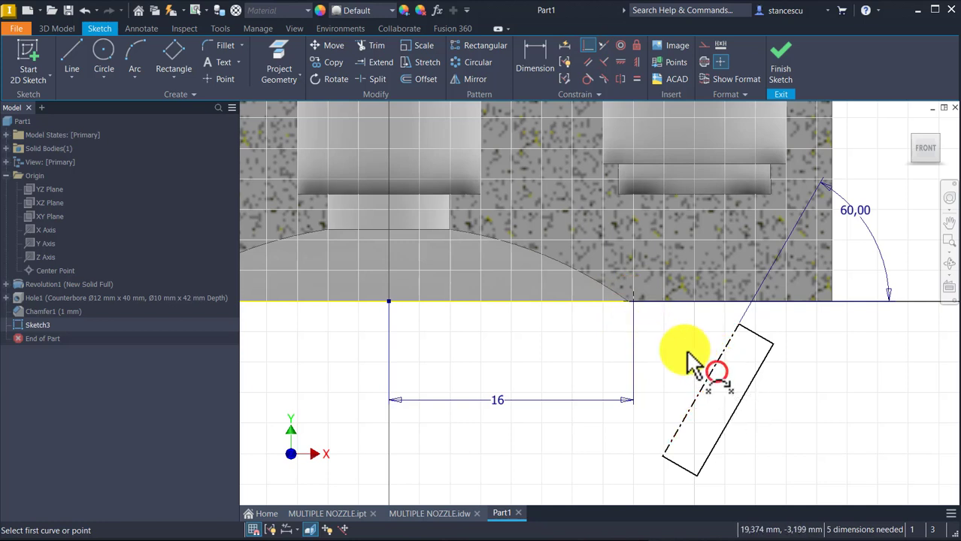
click(633, 303)
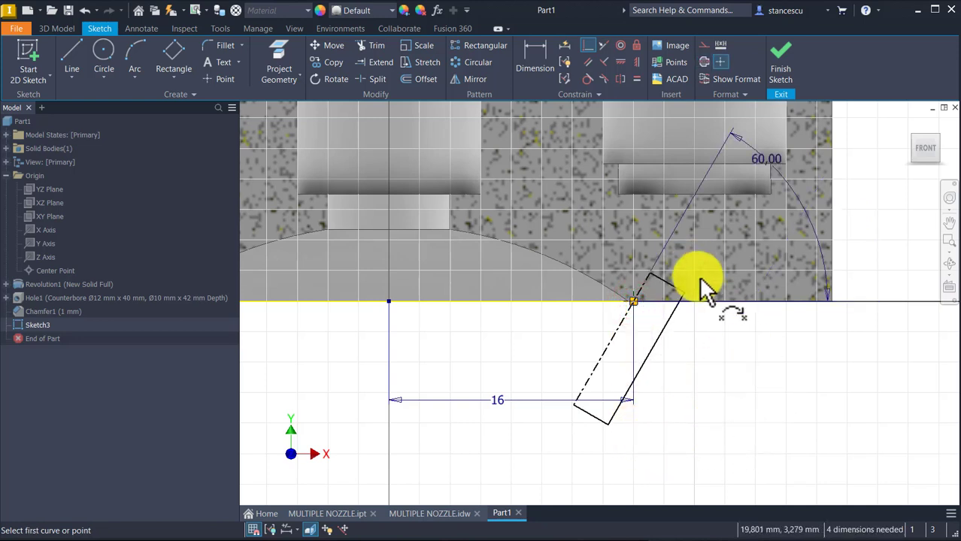
- Project the right wall of the counterbore hole's narrower lower section into the sketch
click(279, 46)
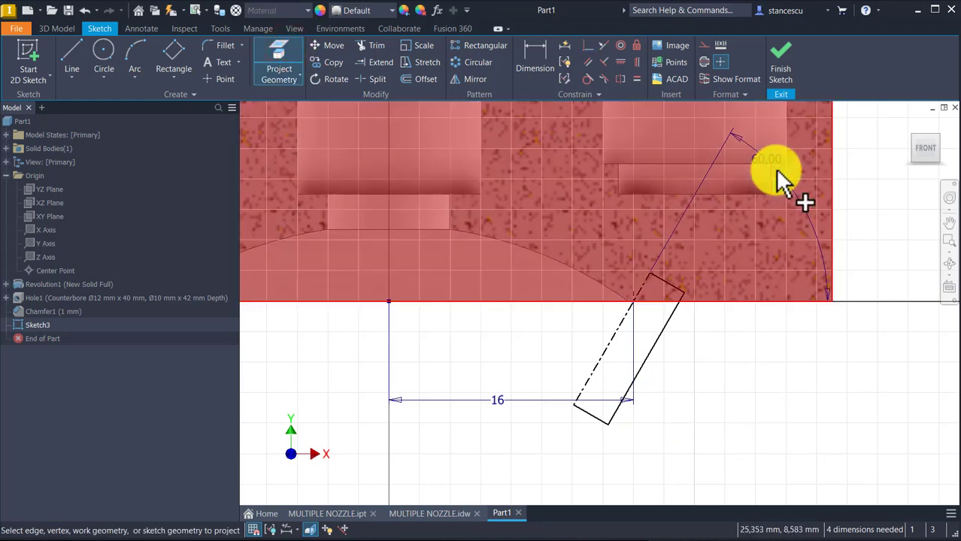
click(771, 177)
click(743, 301)
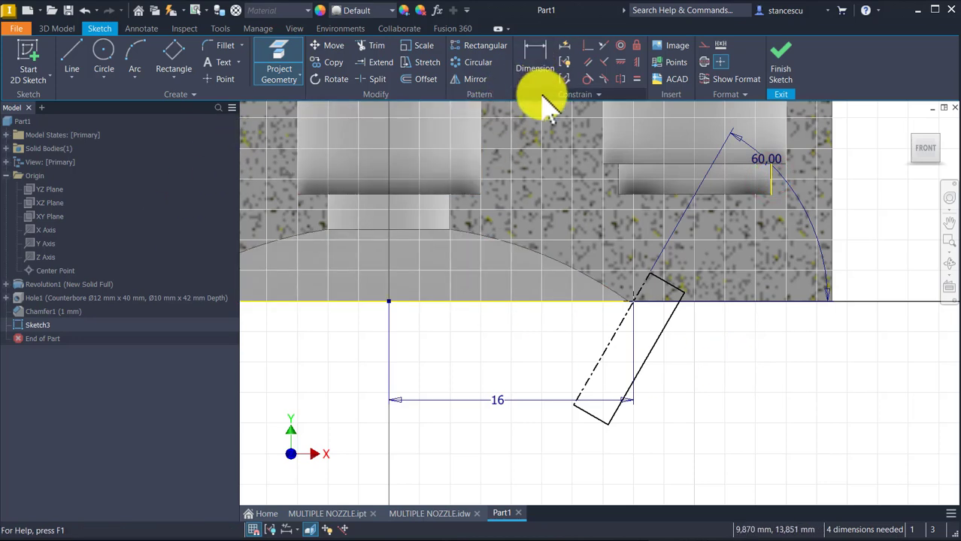
- Make the rectangle's upper short side coincident with the projected wall's lower endpoint and its lower short side coincident with the origin
click(585, 42)
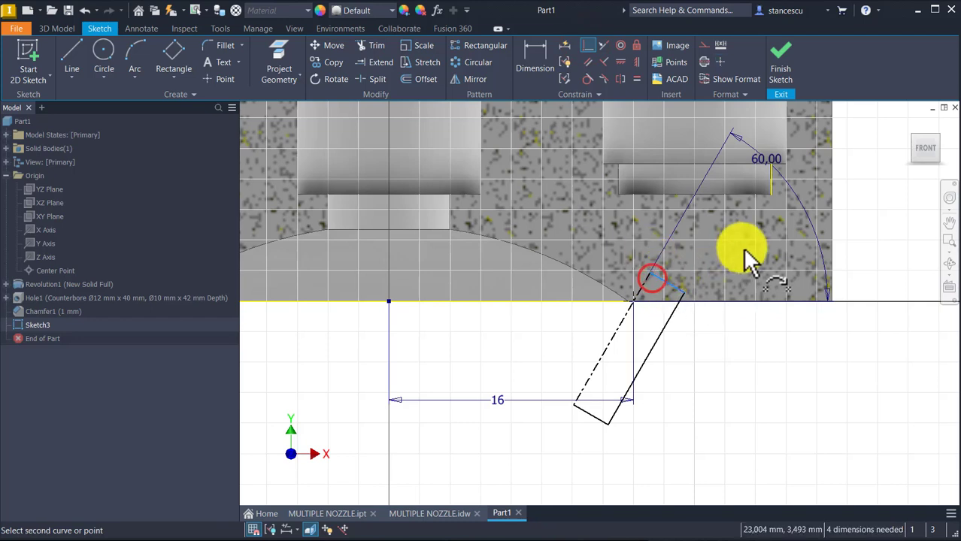
click(771, 194)
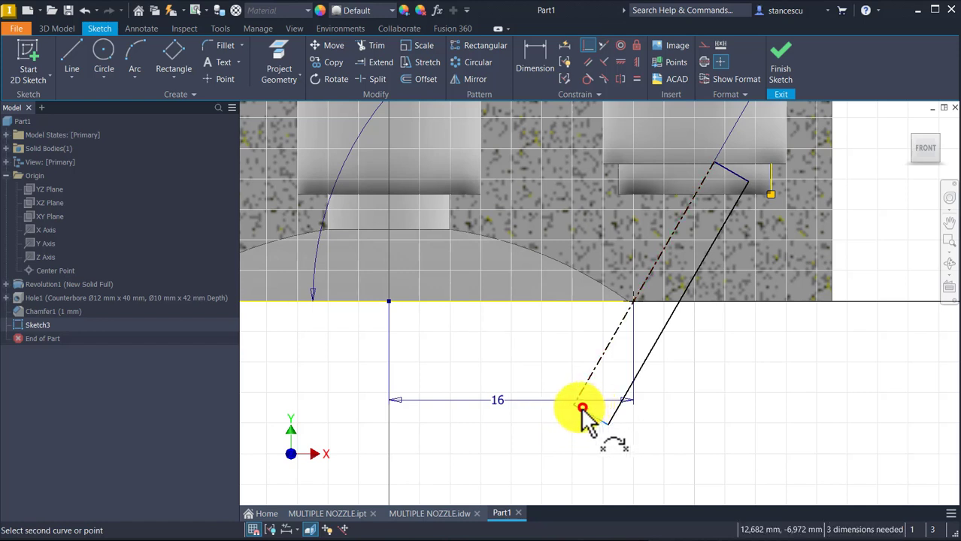
click(388, 303)
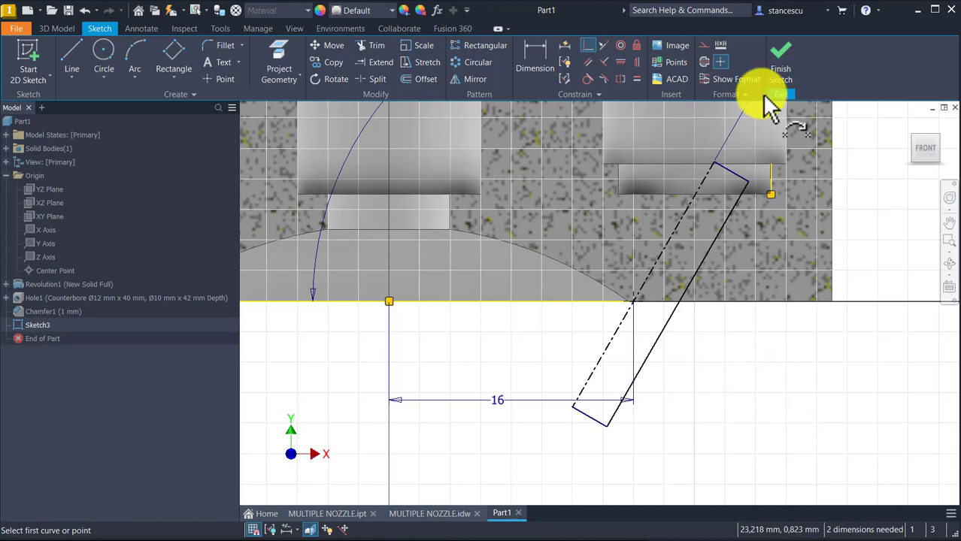
- Dimension the rectangle's long side across its centerline as an 8 mm diameter
click(542, 65)
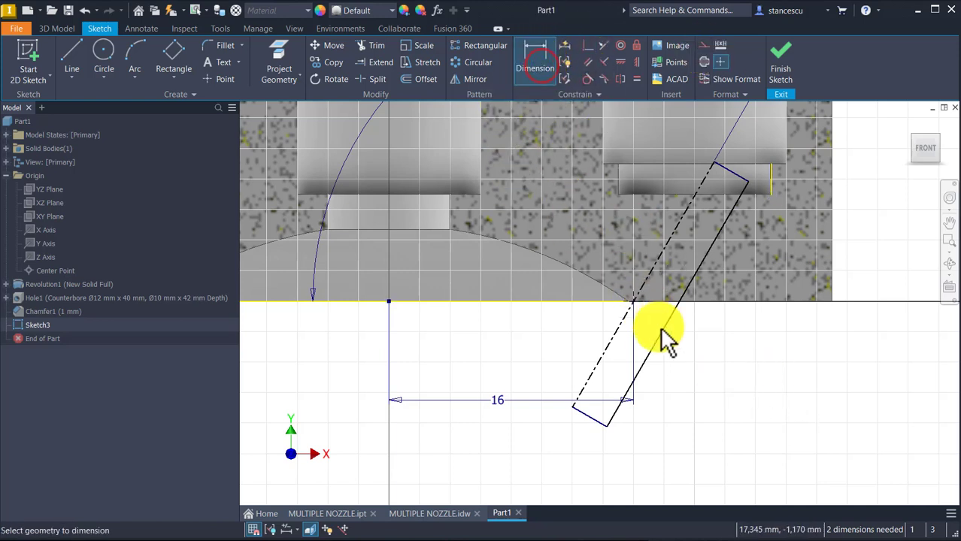
click(650, 268)
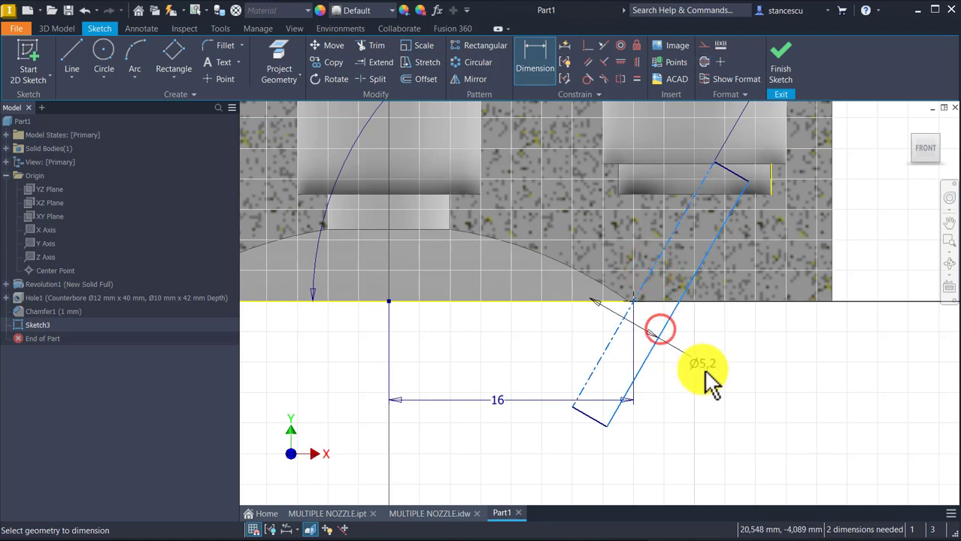
click(701, 377)
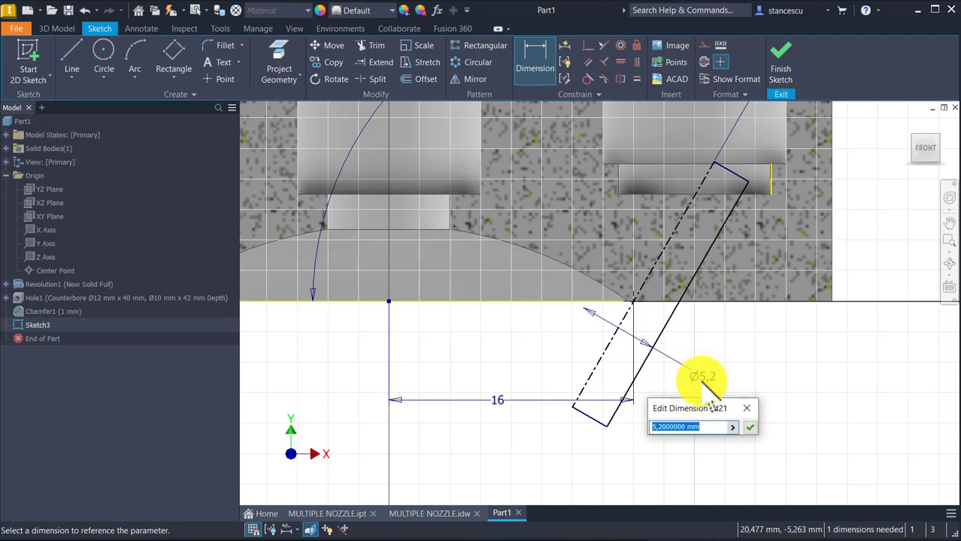
key(Return)
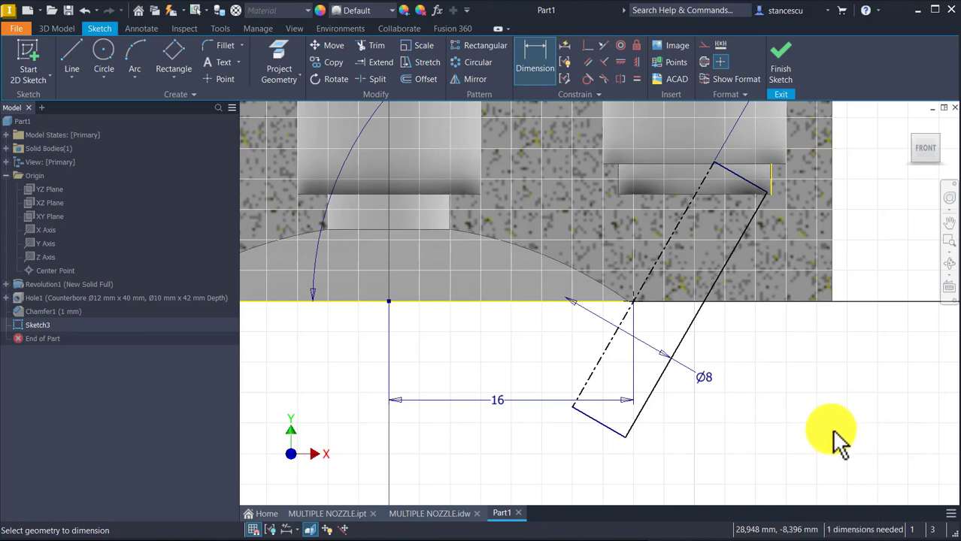
key(Escape)
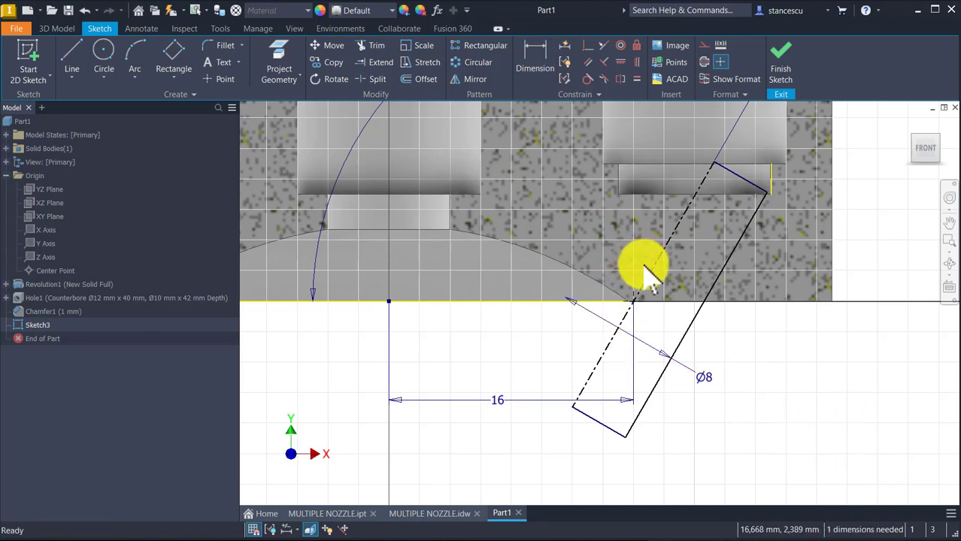
- Test the centerline's remaining freedom by moving it, and constrain the 16 mm sketch point onto the projected bottom edge
drag(656, 284, 630, 338)
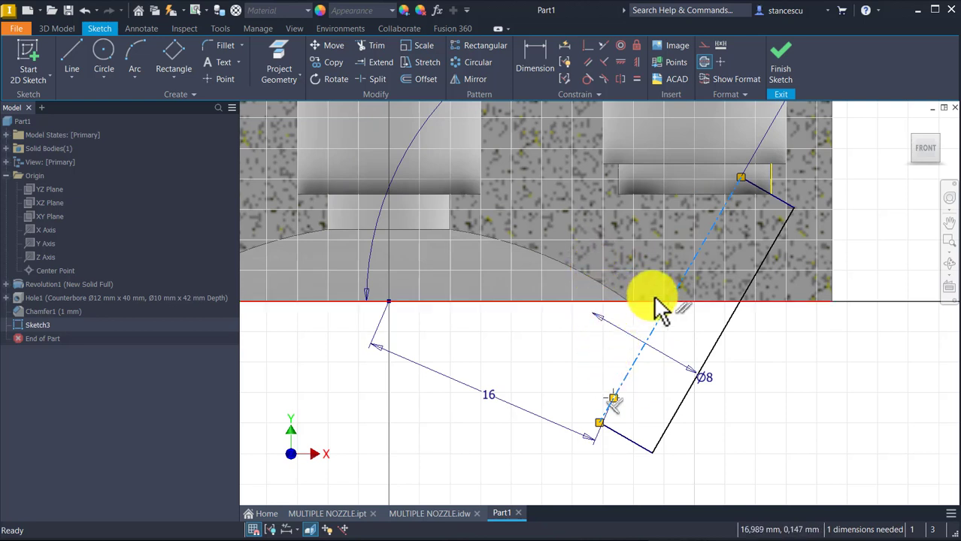
click(613, 406)
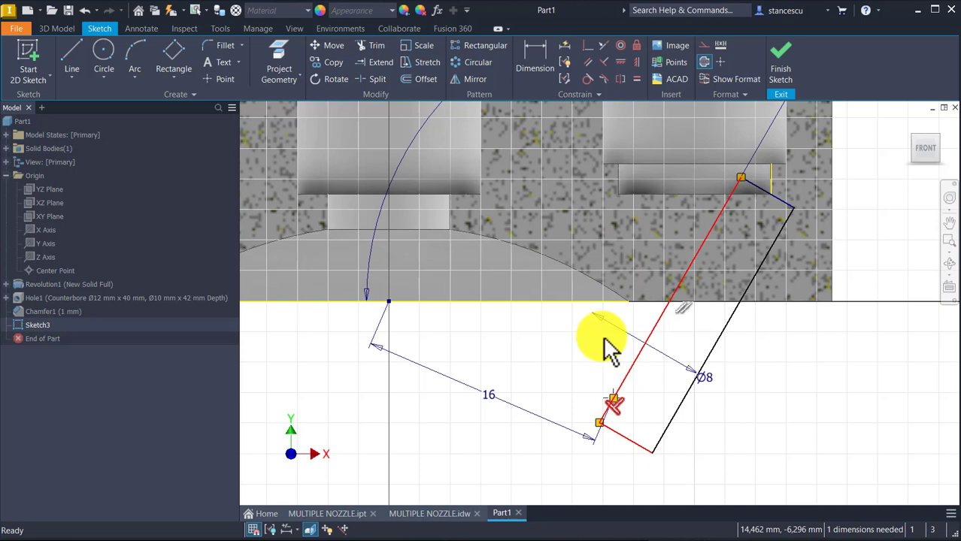
click(591, 48)
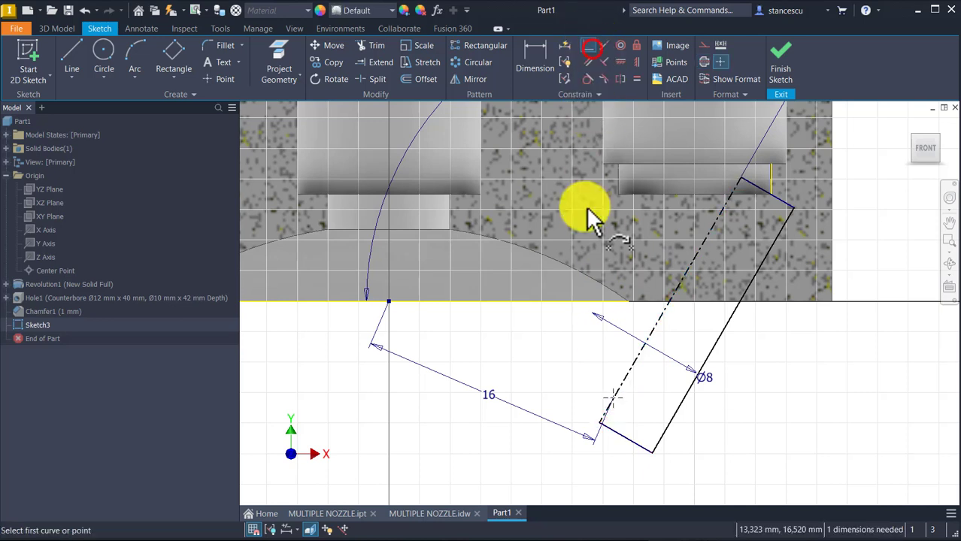
click(593, 301)
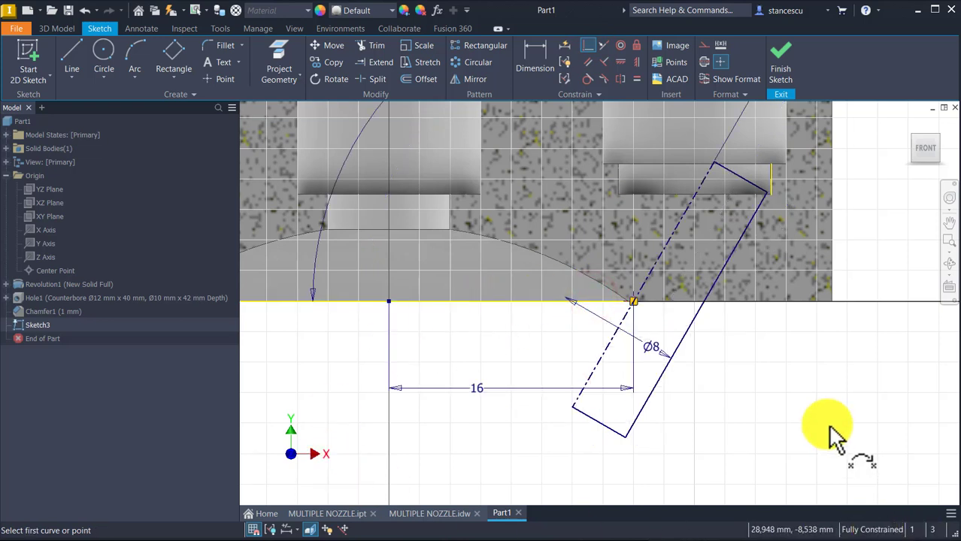
key(Escape)
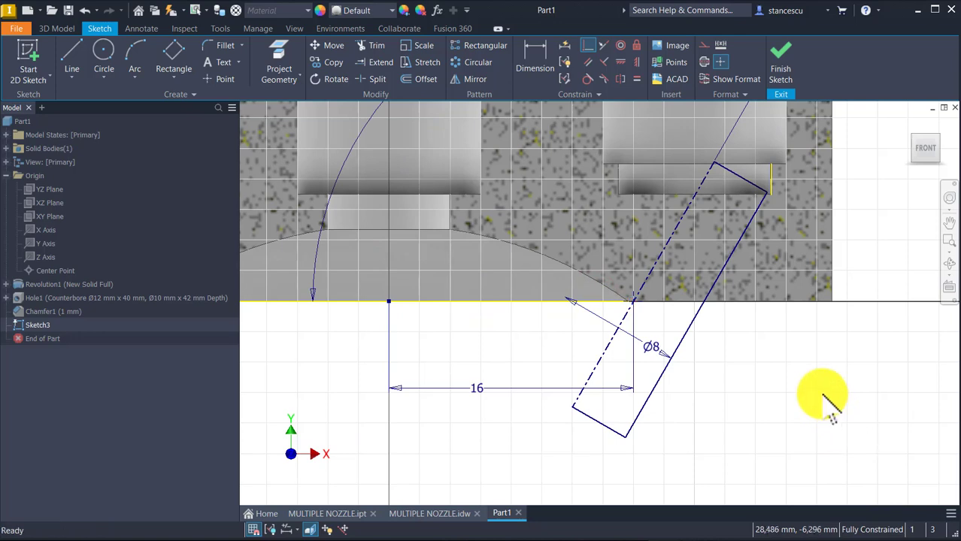
- Finish the sketch and revolve the angled rectangle 360 degrees about its centerline as a cut through the body
click(788, 60)
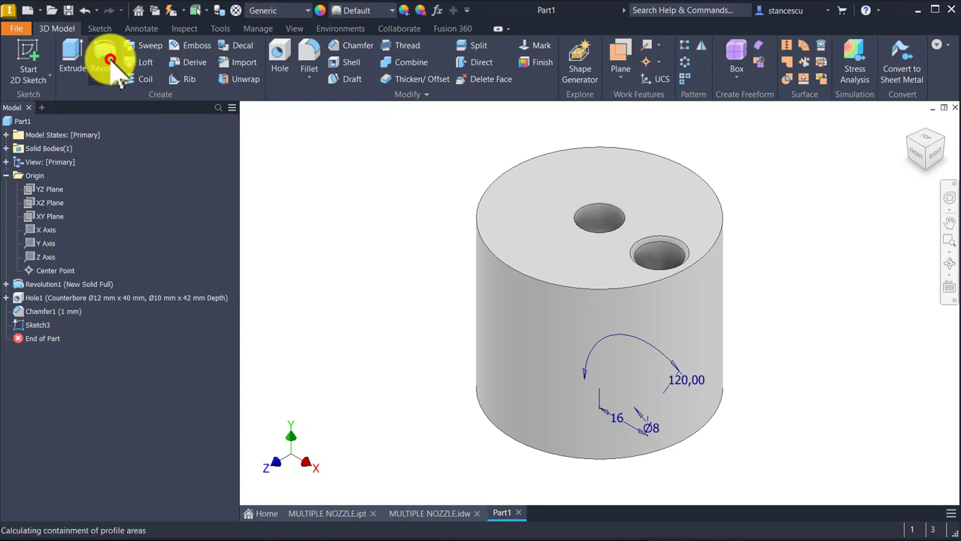
click(107, 60)
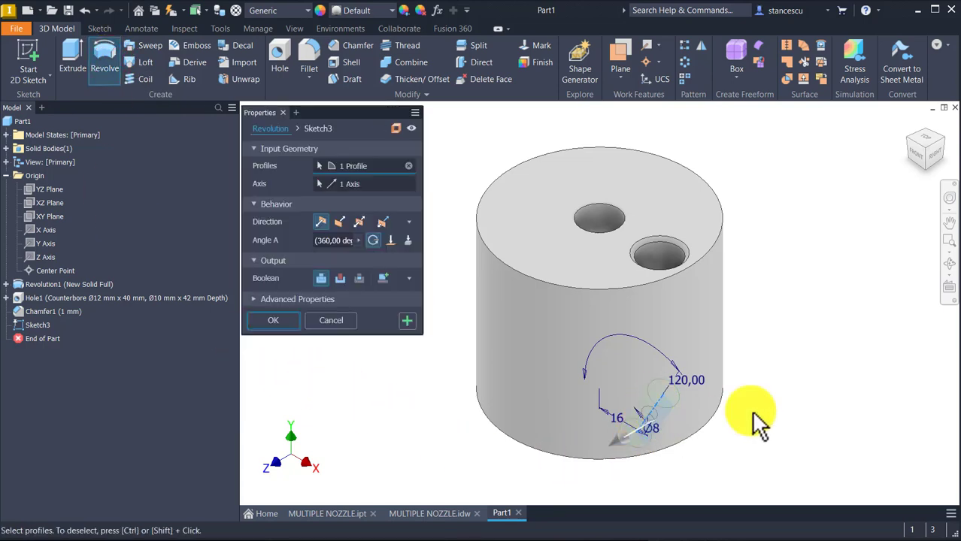
shift+middle_drag(760, 425, 328, 299)
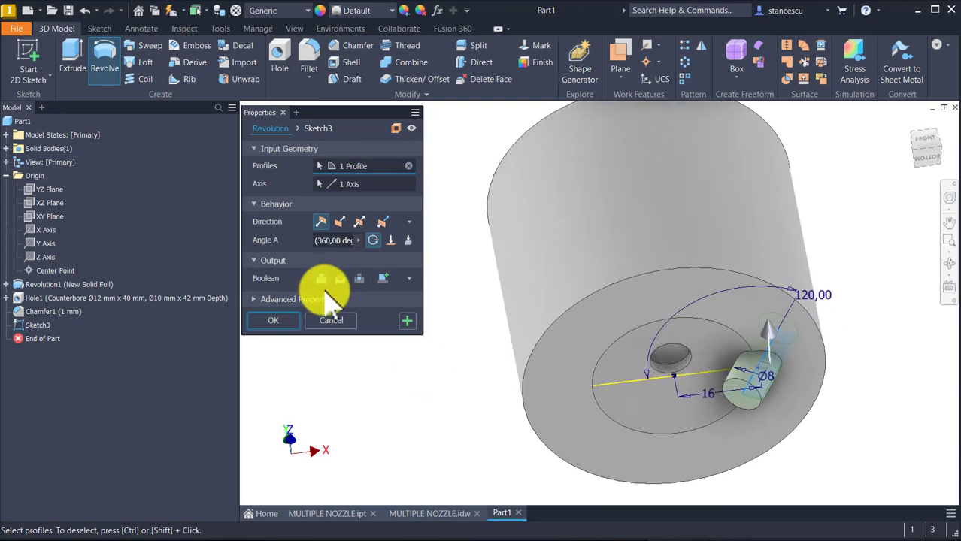
click(340, 278)
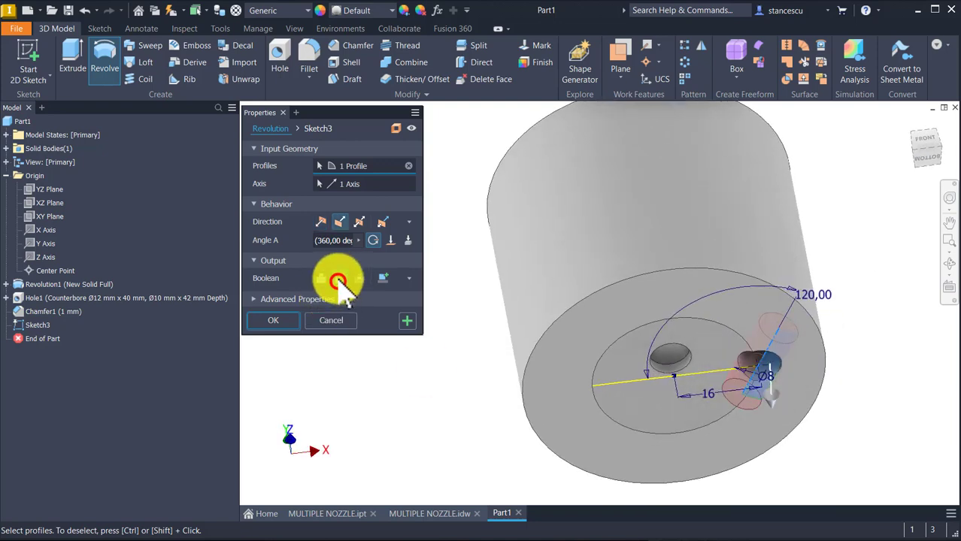
shift+middle_drag(347, 304, 321, 260)
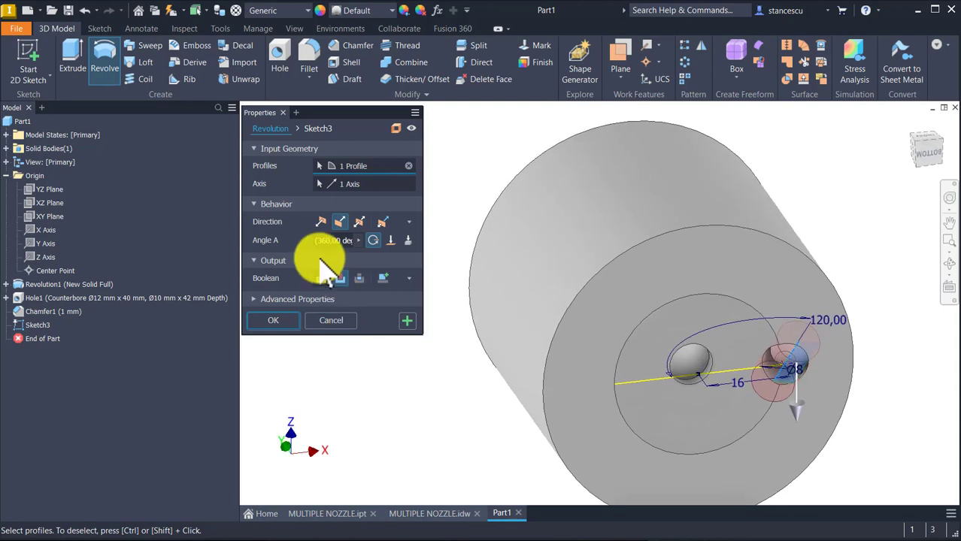
click(270, 323)
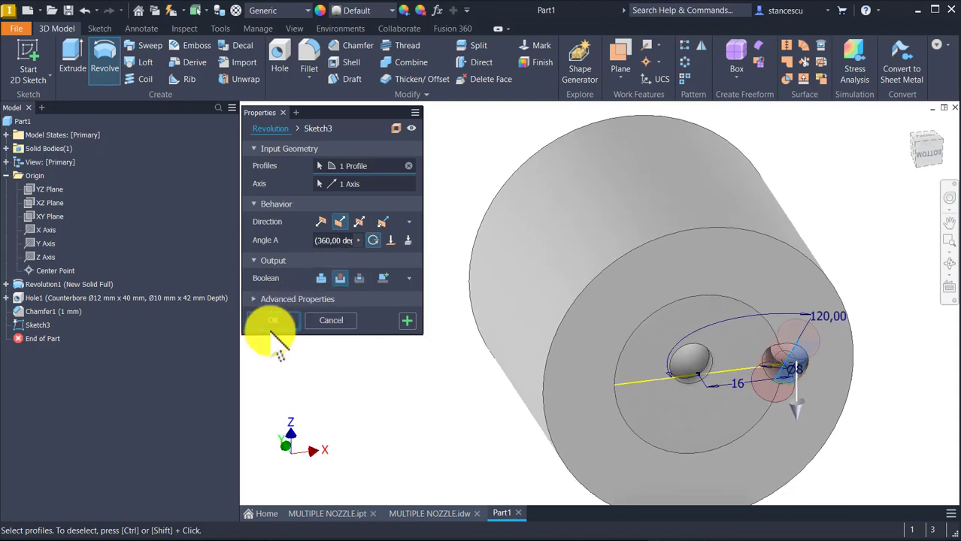
key(F6)
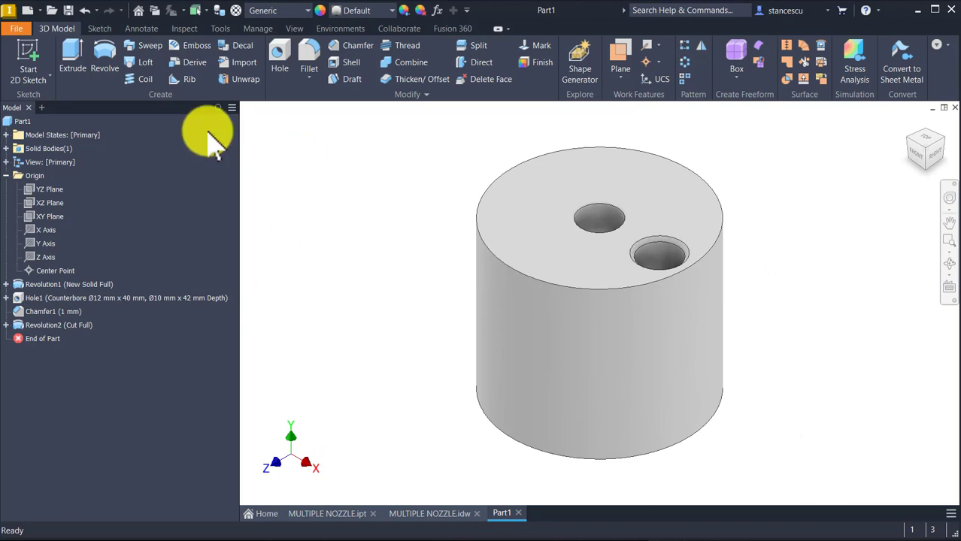
- Examine where the angled hole meets the counterbore in a half section view on the XY plane, and undo the section view
click(297, 28)
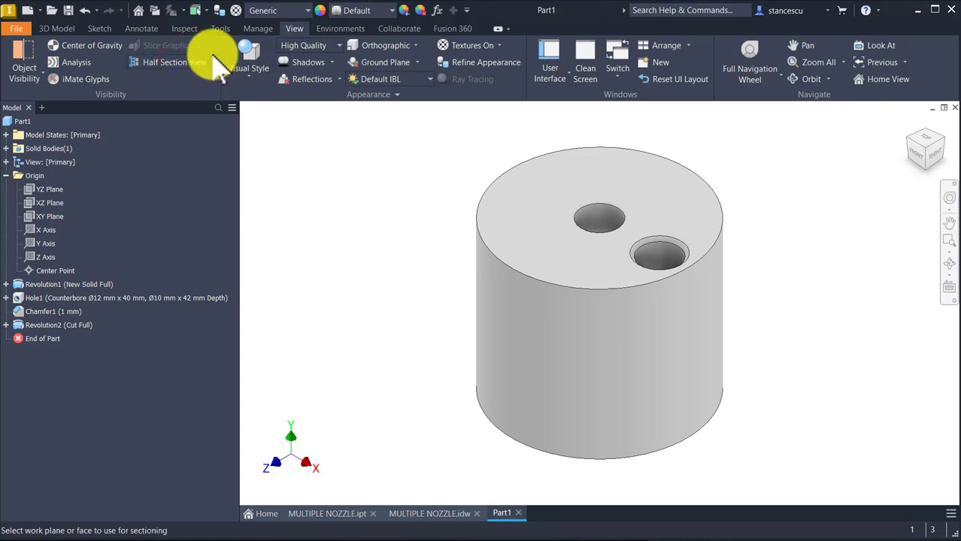
click(213, 60)
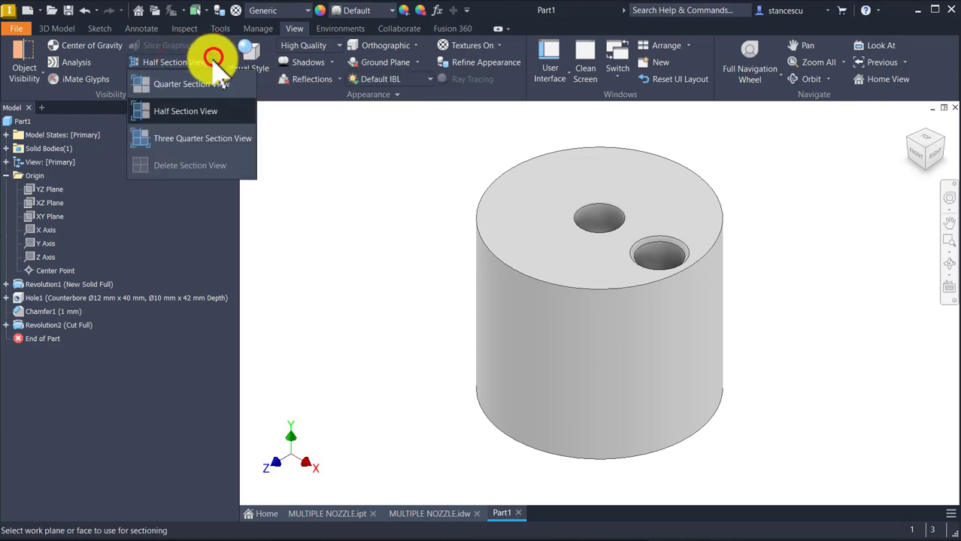
click(201, 110)
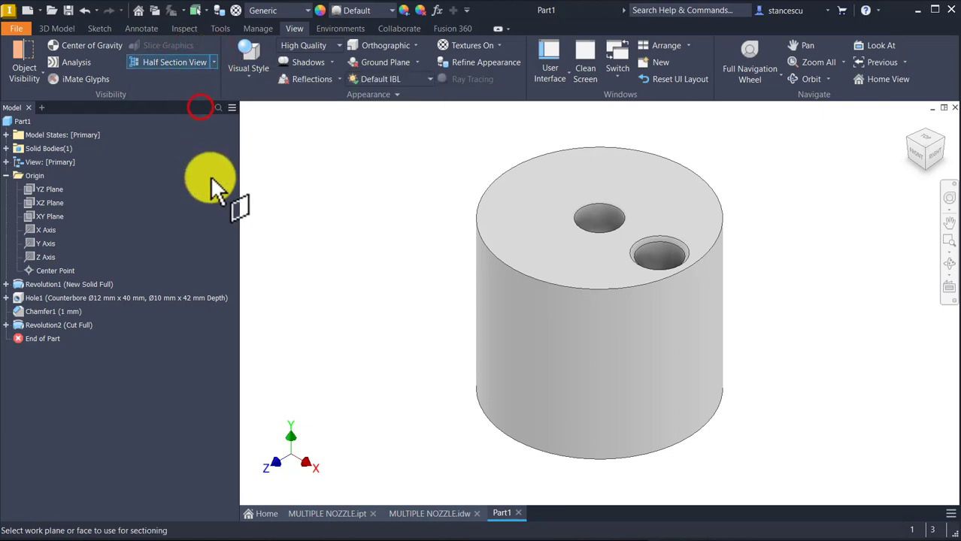
click(38, 217)
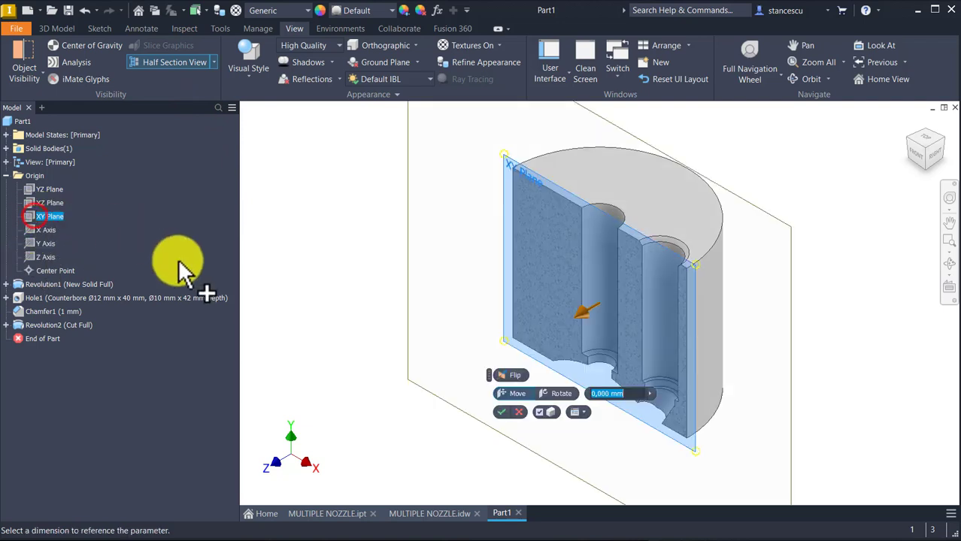
click(500, 410)
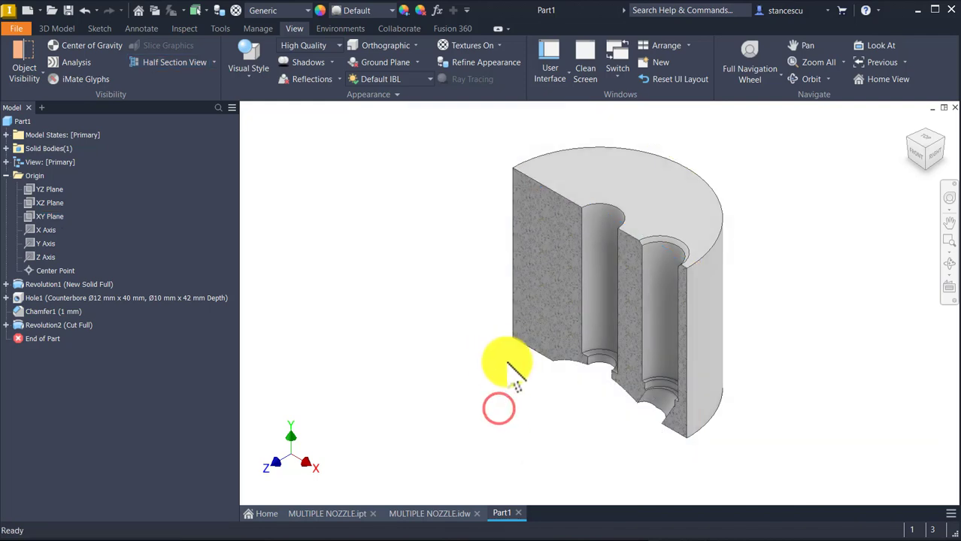
scroll(816, 379, up, 5)
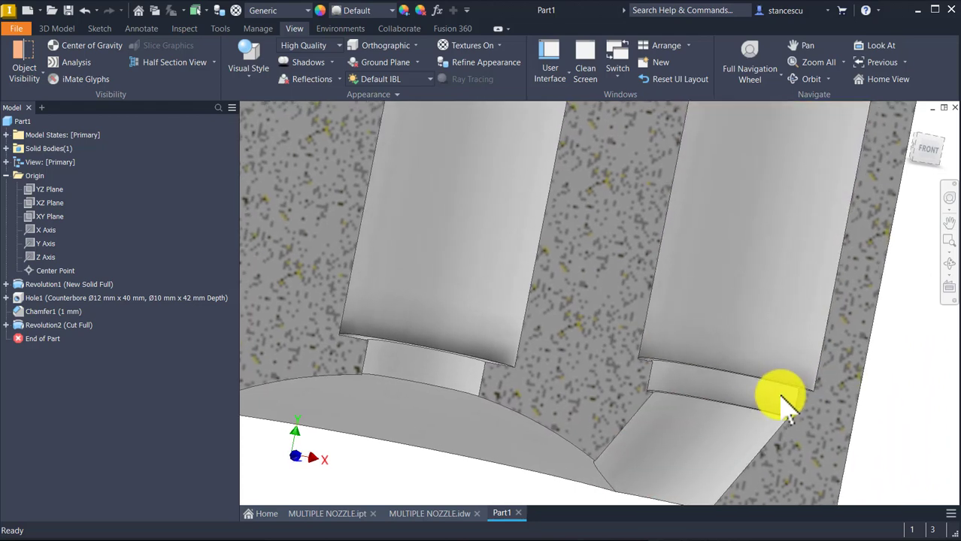
shift+middle_drag(622, 402, 600, 433)
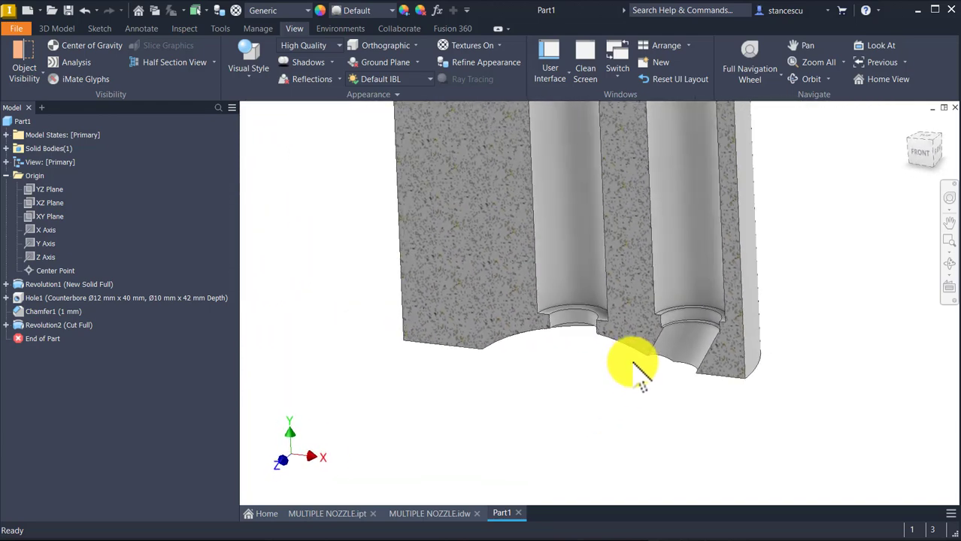
key(F6)
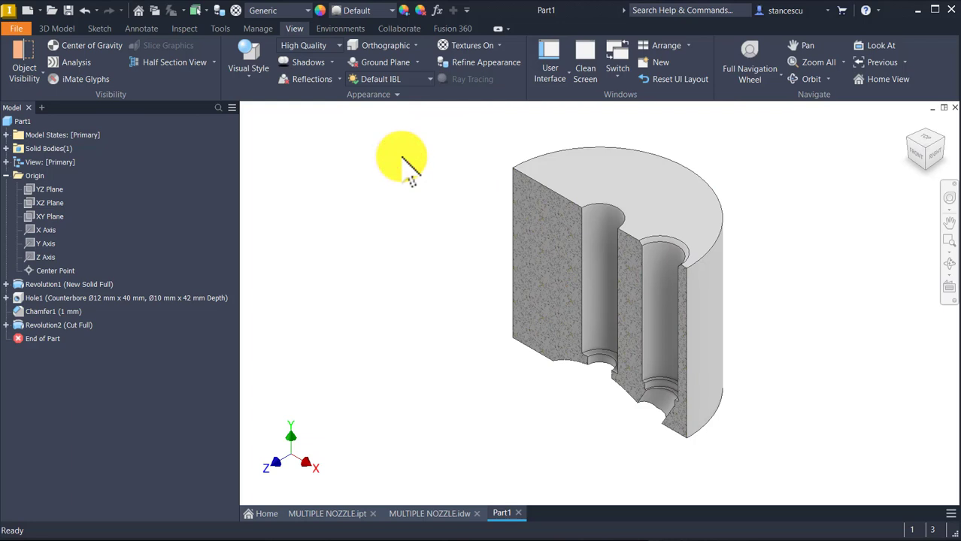
key(ctrl+z)
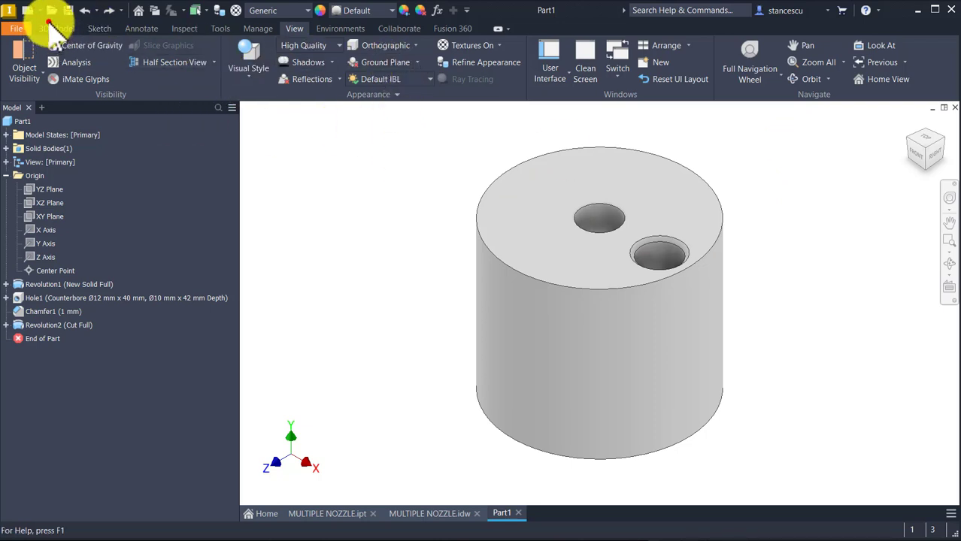
- Circular-pattern the counterbore hole, its 1 mm chamfer and the angled revolved cut around the Y axis with 7 occurrences over 360 degrees
click(50, 28)
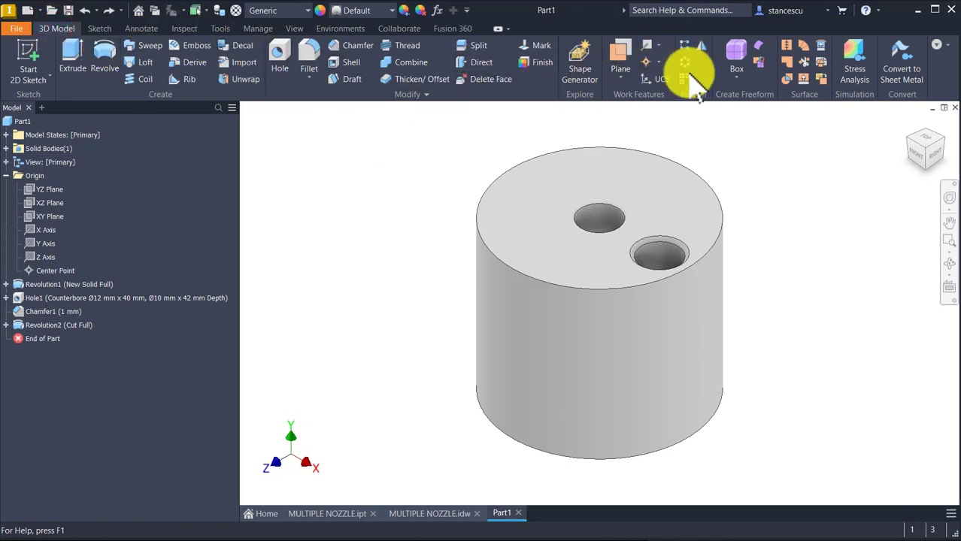
click(688, 62)
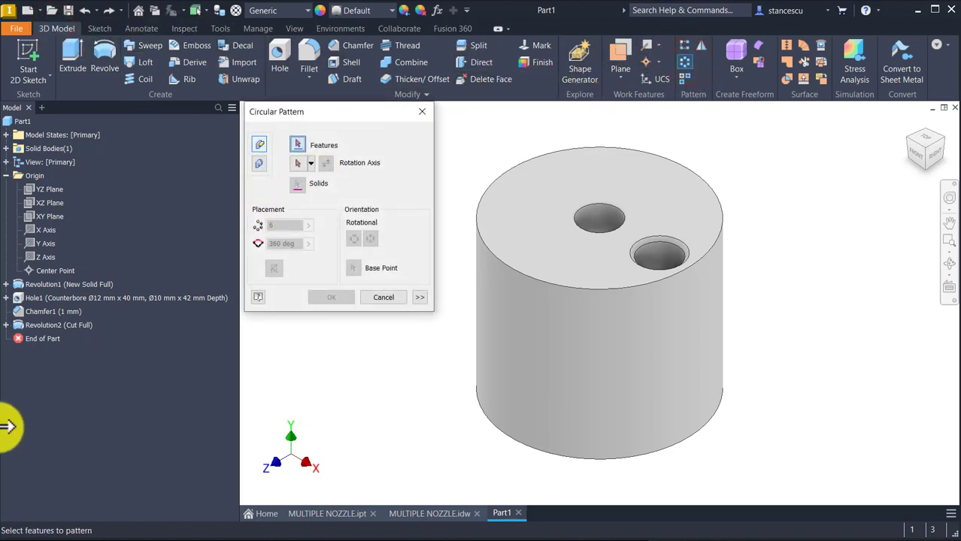
click(58, 324)
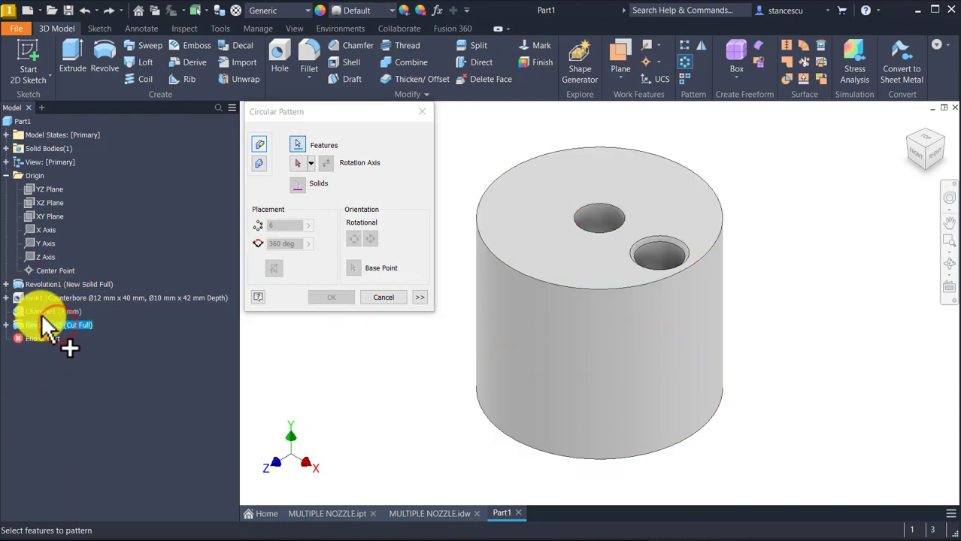
click(39, 297)
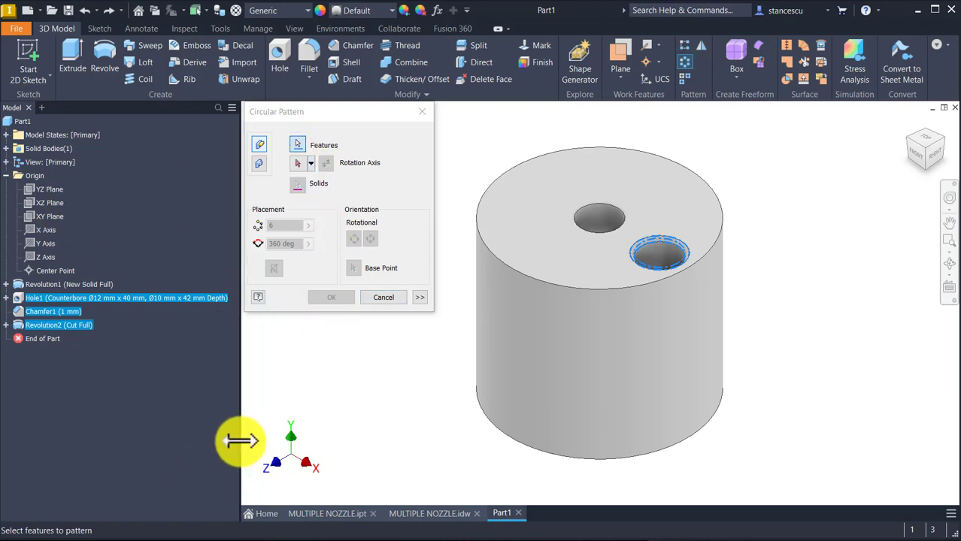
click(311, 164)
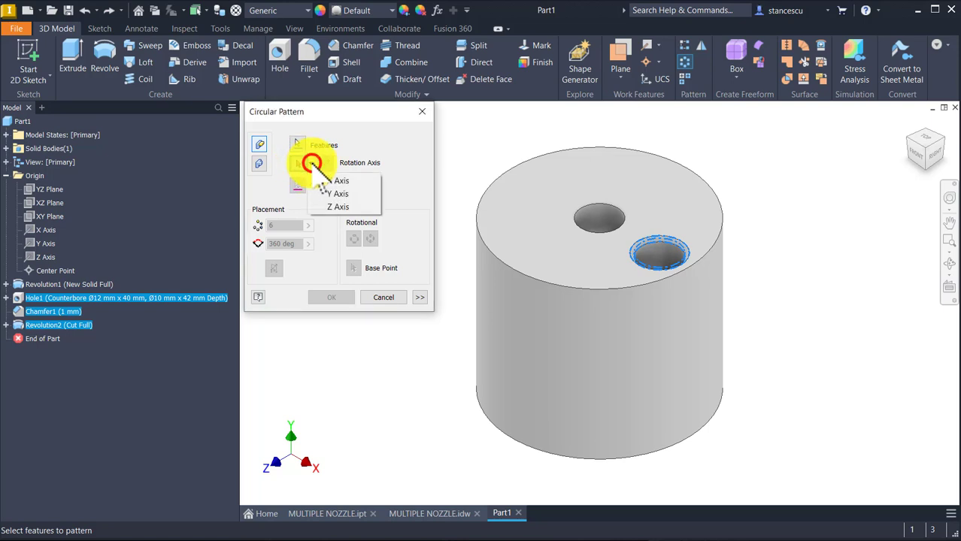
click(352, 193)
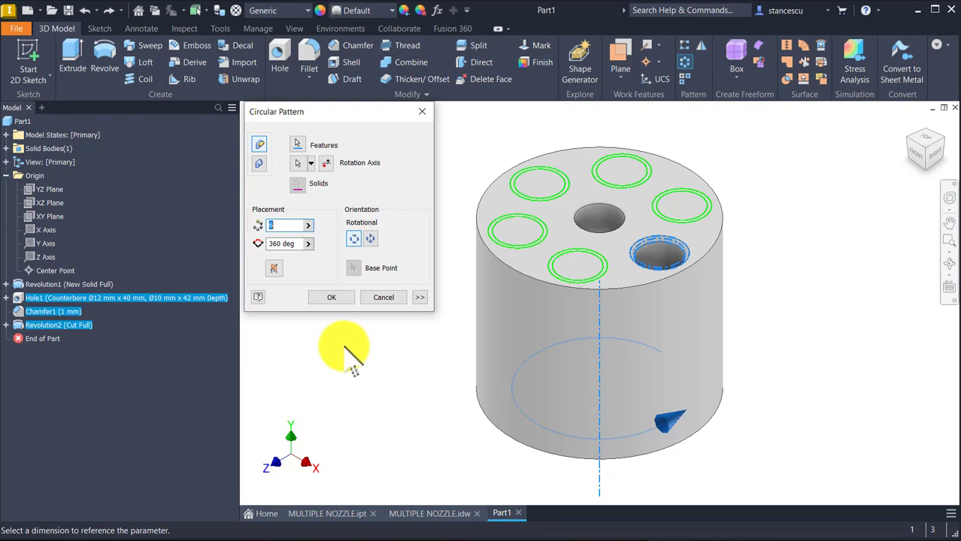
text(7)
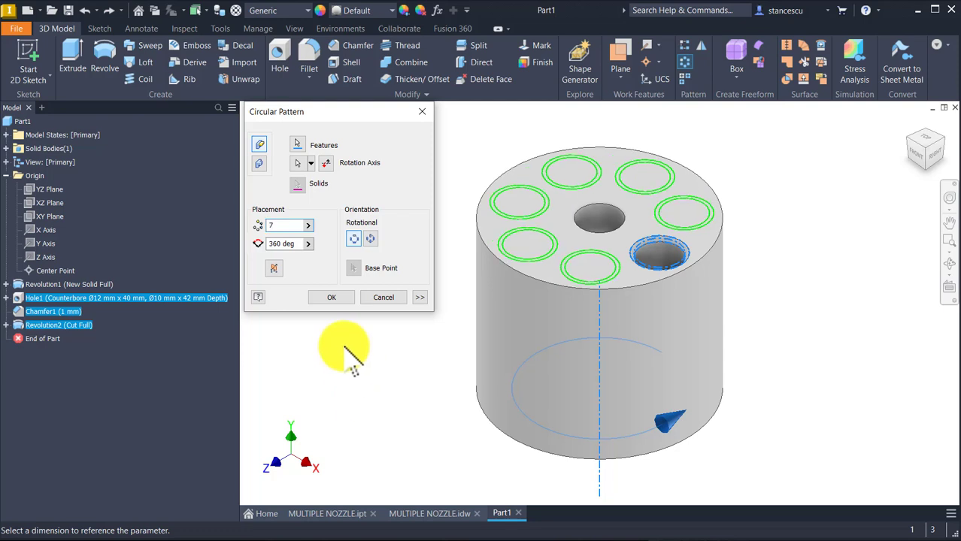
click(345, 299)
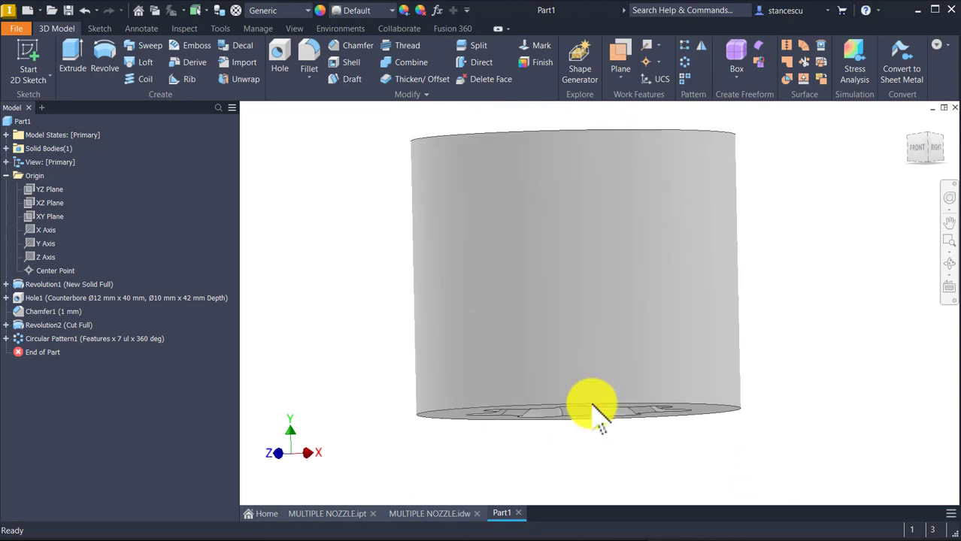
key(F6)
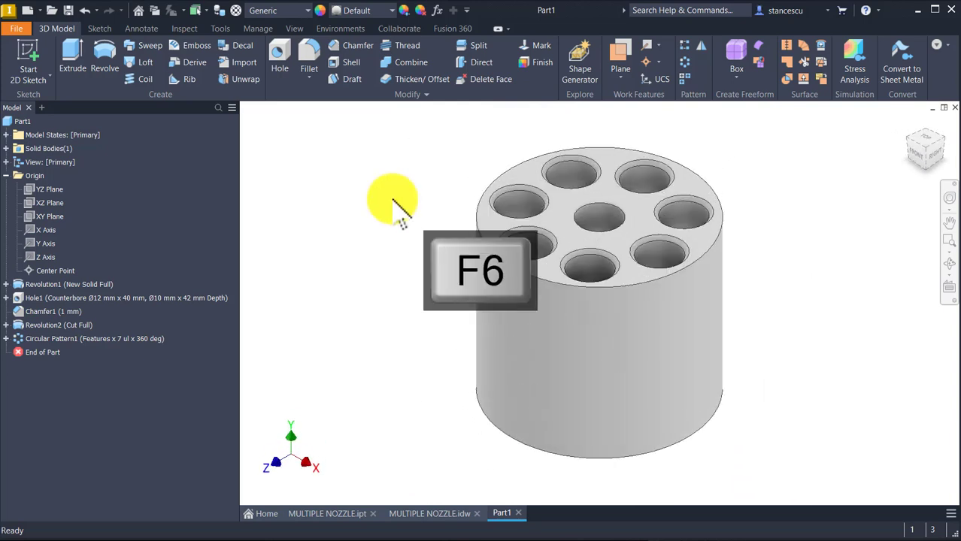
- Check the chamfer sizes in the MULTIPLE NOZZLE.idw drawing and chamfer the cylinder's top outer edge by 1 mm in Part1
click(425, 515)
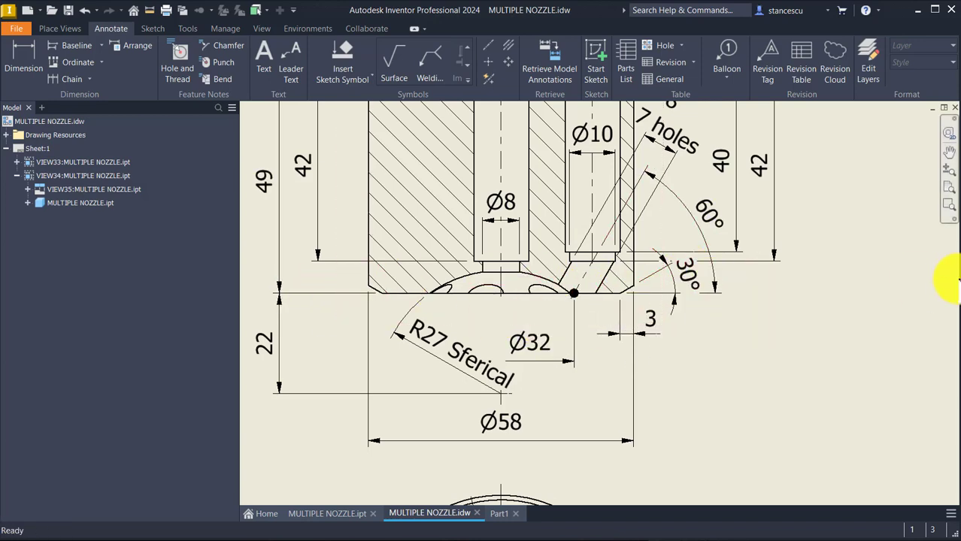
middle_drag(890, 253, 915, 474)
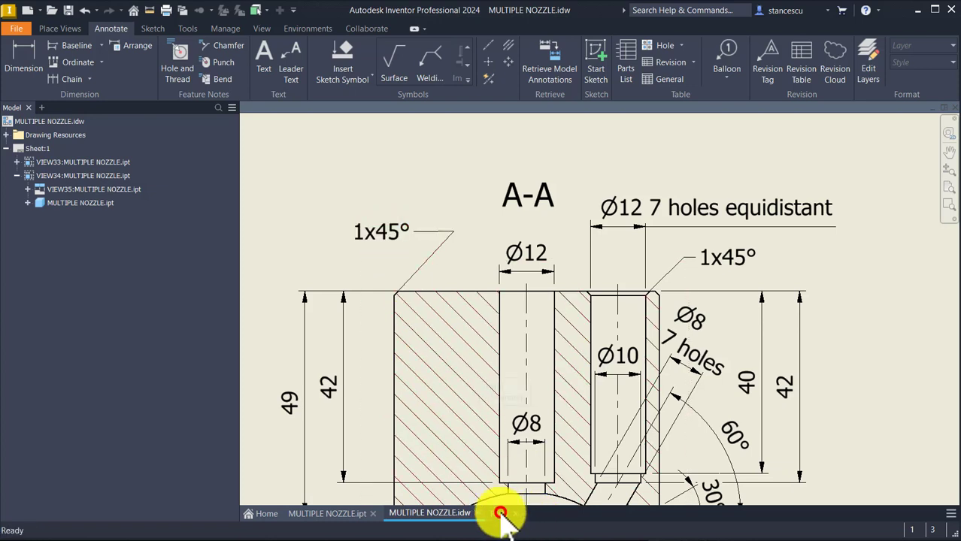
click(500, 513)
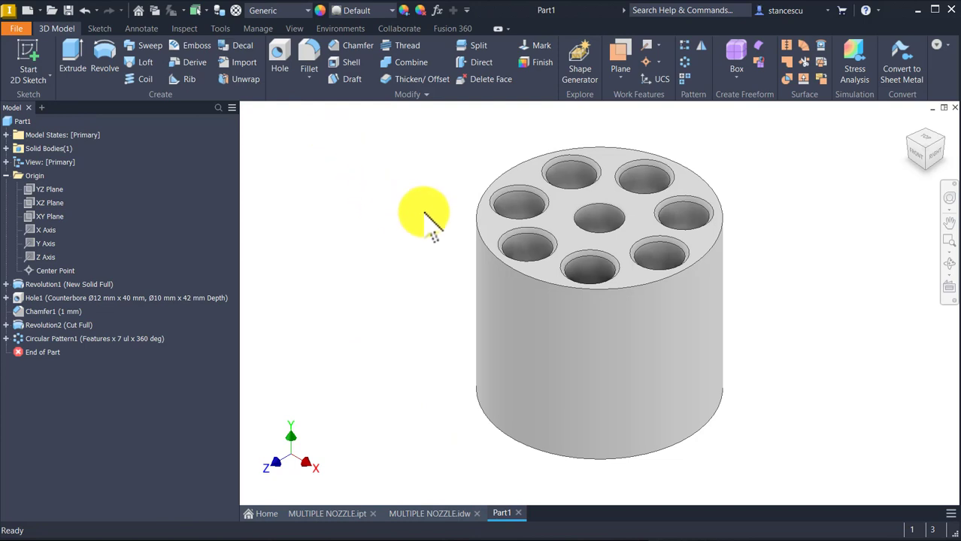
click(484, 246)
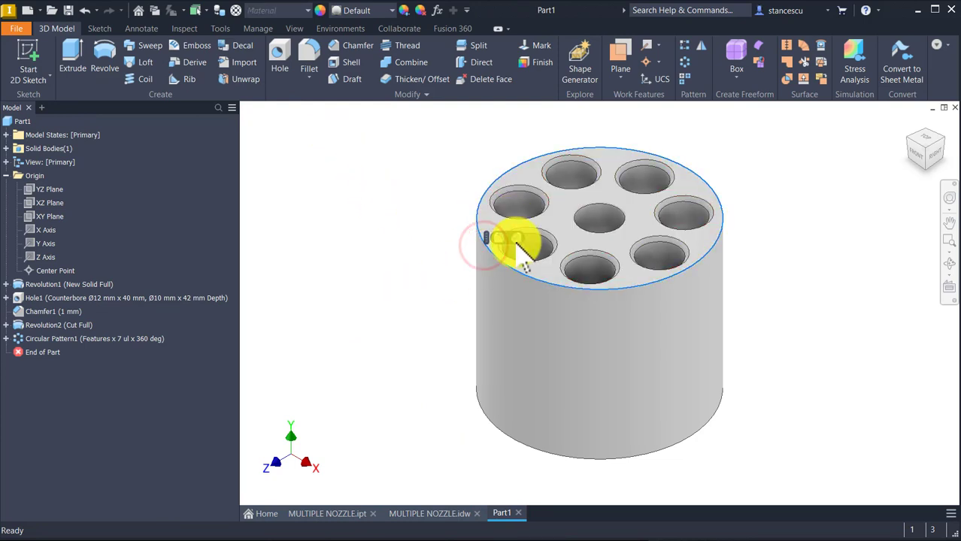
click(516, 236)
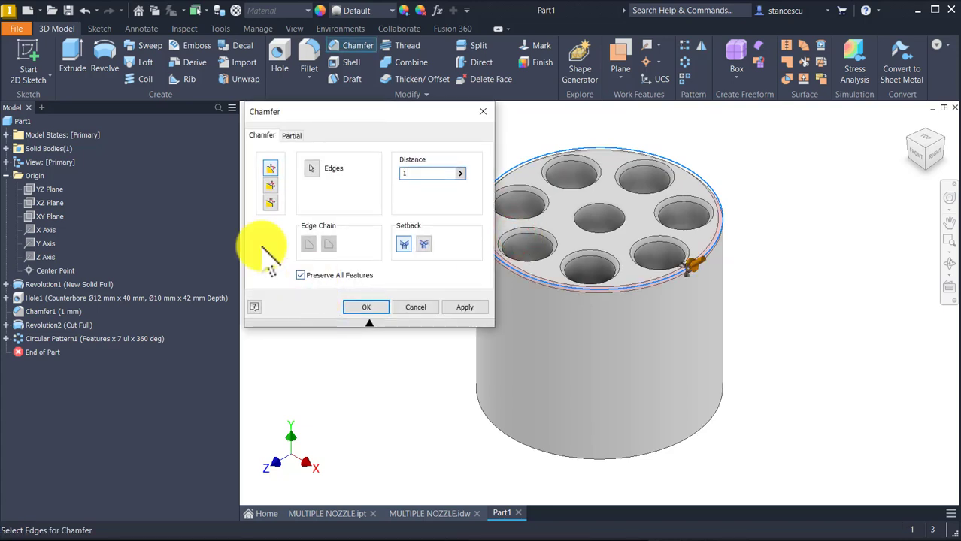
click(373, 304)
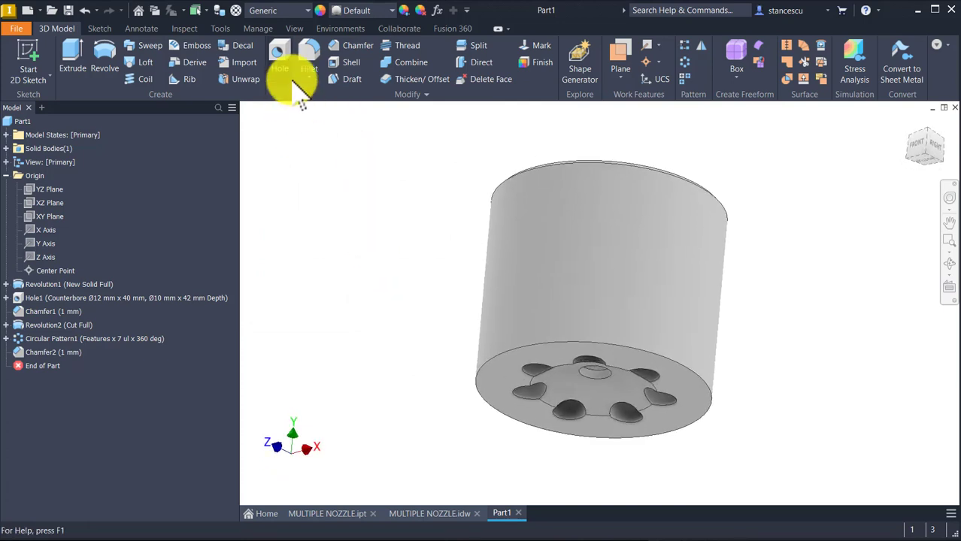
- Chamfer the cylinder's bottom outer edge by distance and angle, using the bottom face as reference, with 3 mm and 30 degrees
click(708, 387)
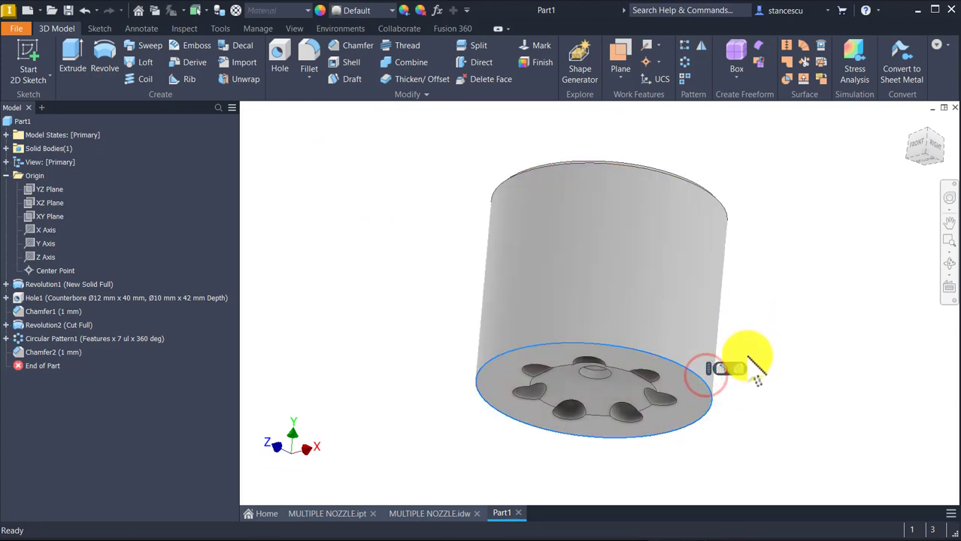
click(741, 369)
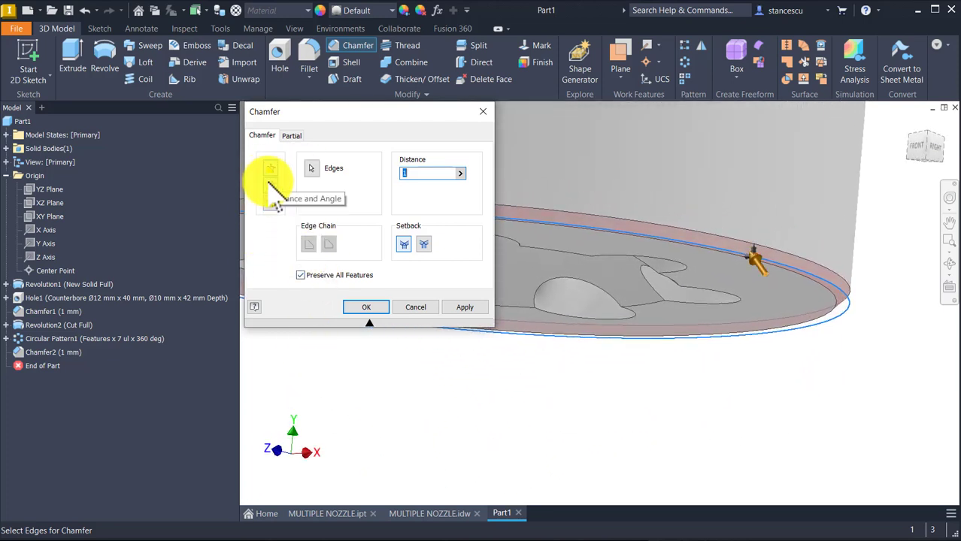
click(268, 185)
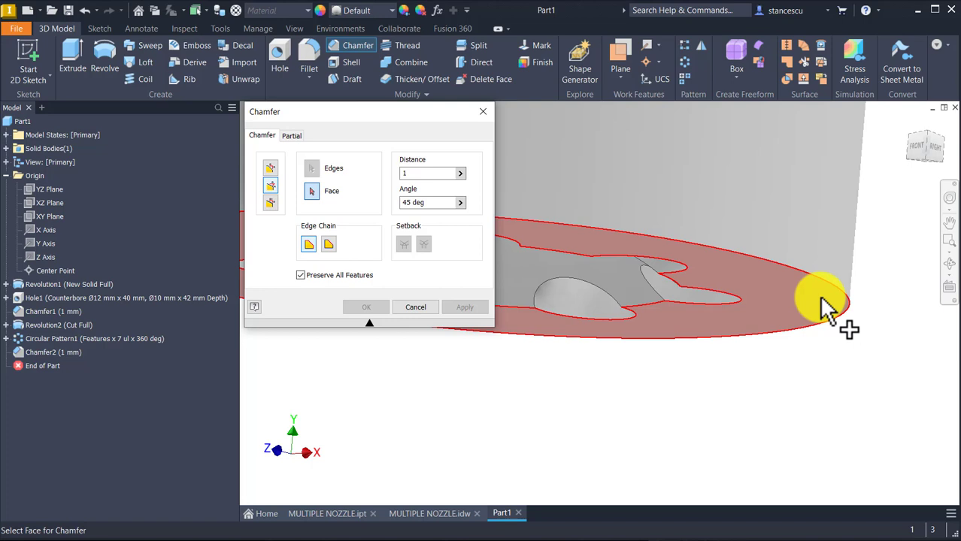
click(791, 300)
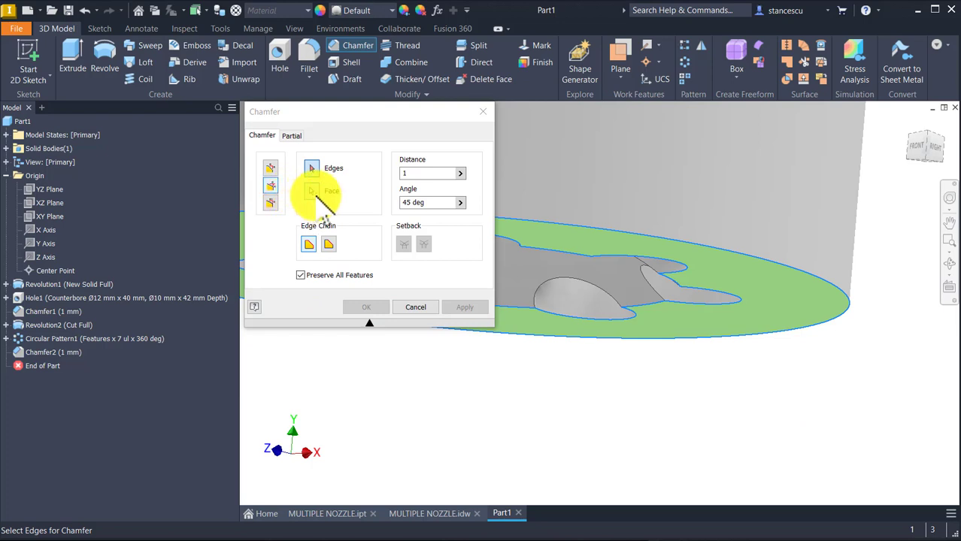
click(833, 290)
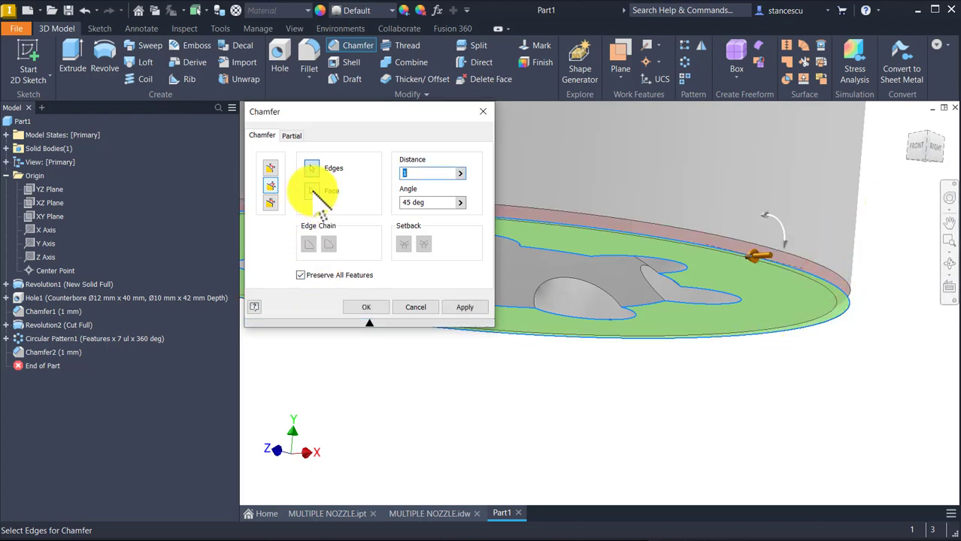
click(312, 191)
click(777, 302)
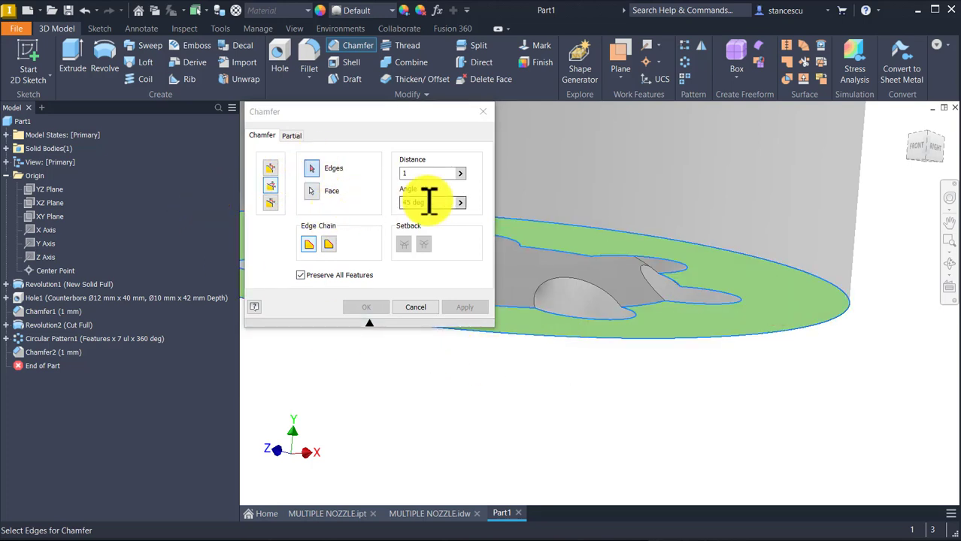
click(744, 252)
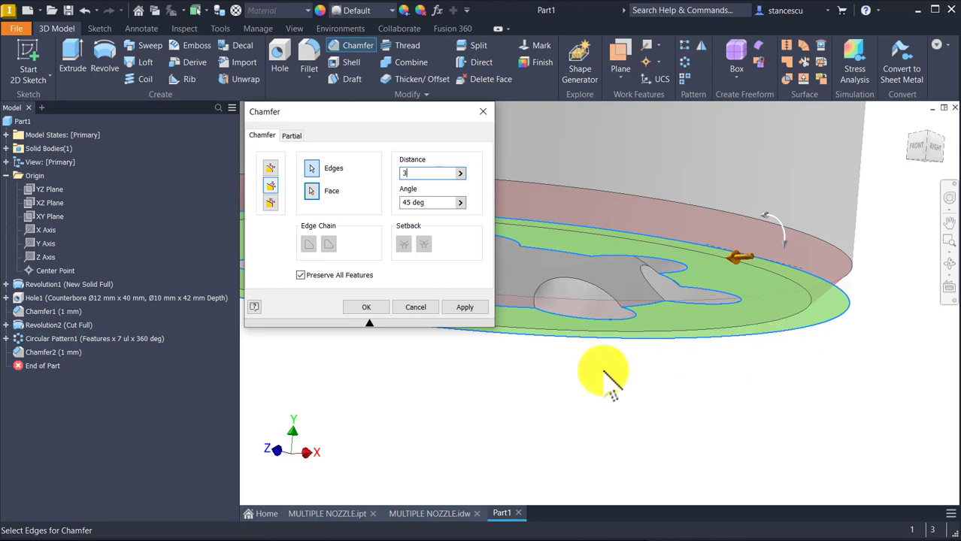
click(431, 203)
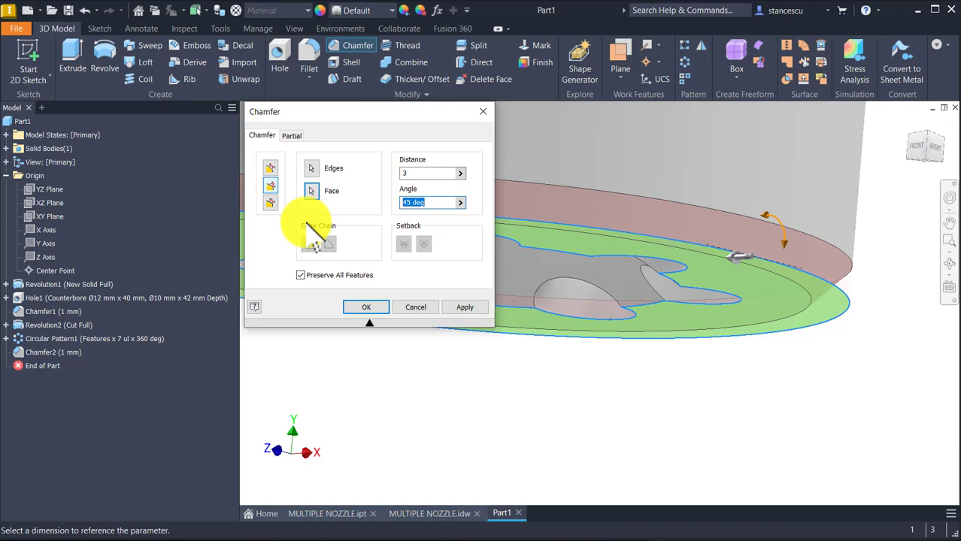
text(60)
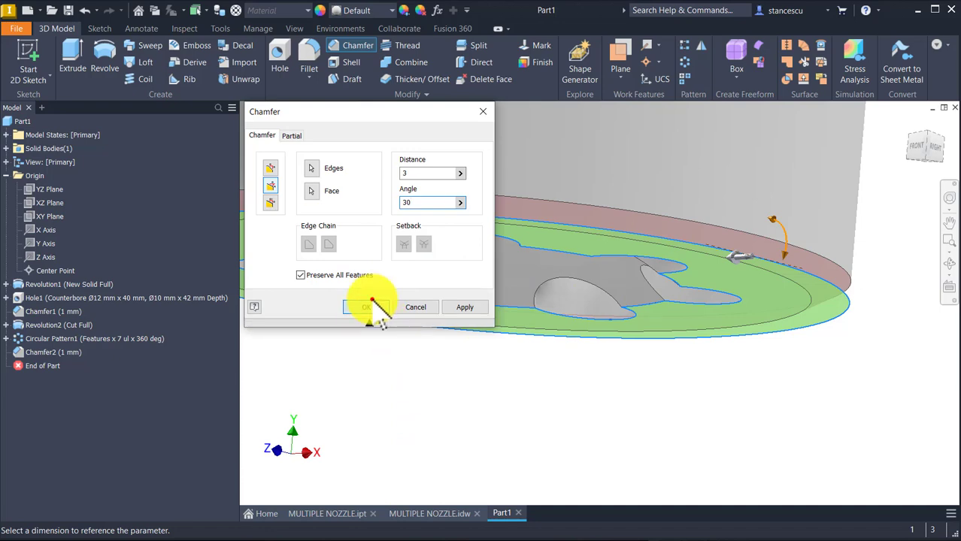
click(370, 305)
- Assign the Stainless Steel material from the Inventor Material Library to the part
shift+middle_drag(876, 394, 818, 340)
shift+middle_drag(923, 203, 840, 308)
key(F6)
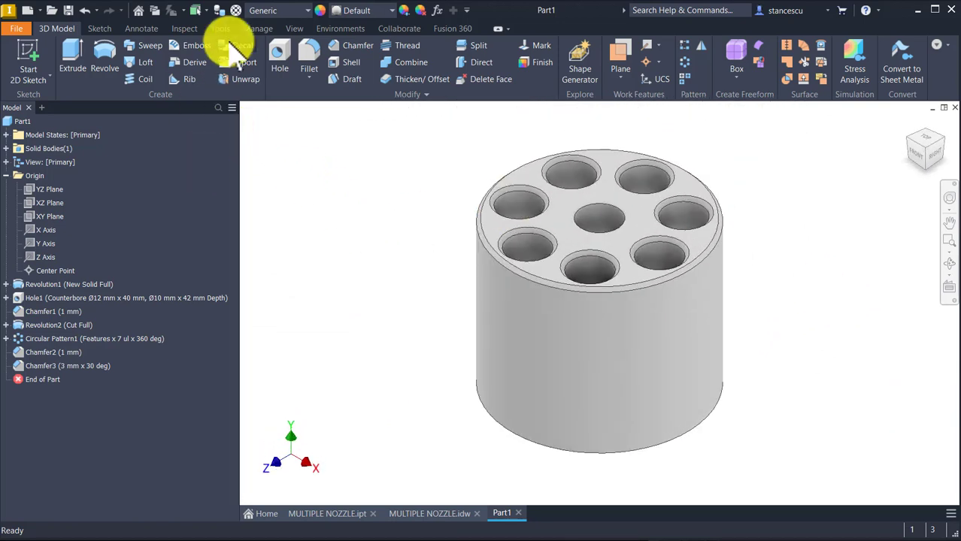
click(286, 11)
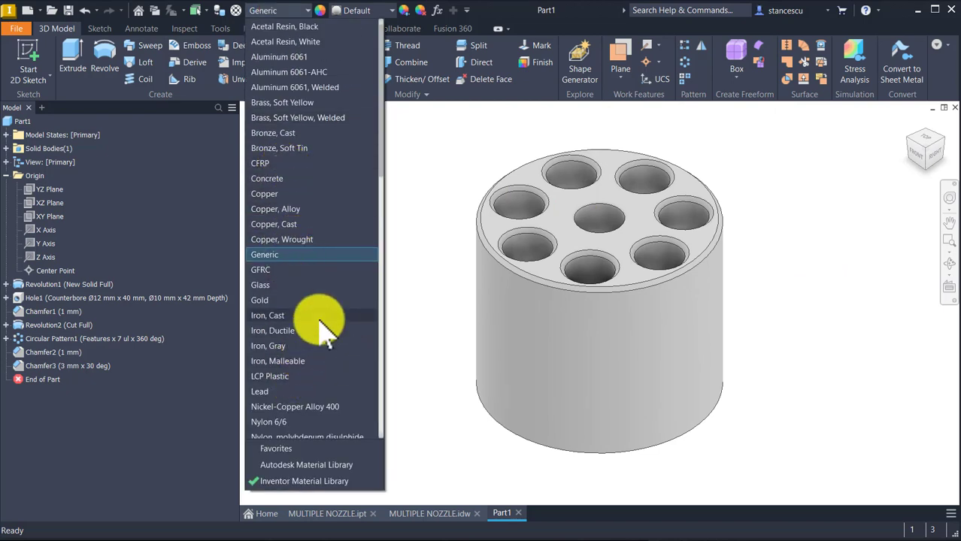
scroll(325, 336, down, 1)
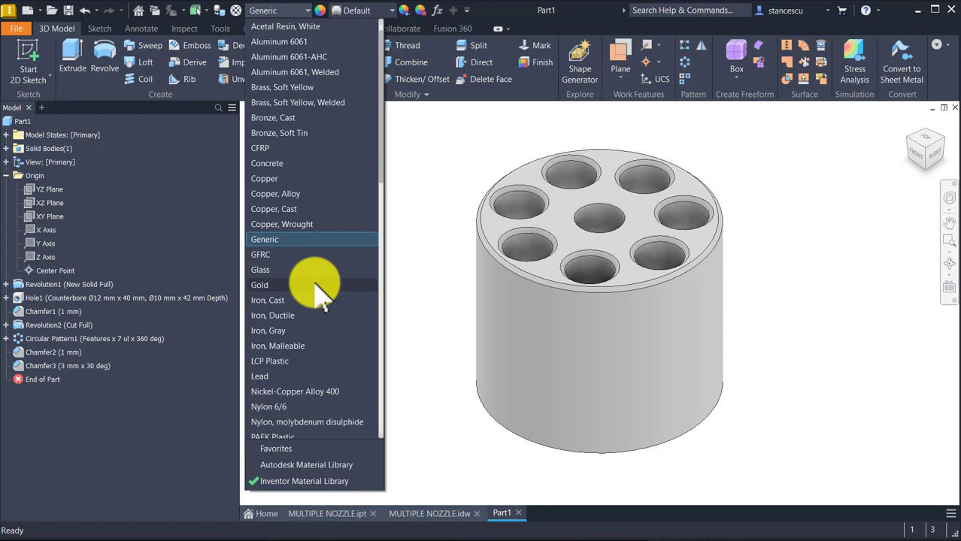
scroll(316, 286, down, 12)
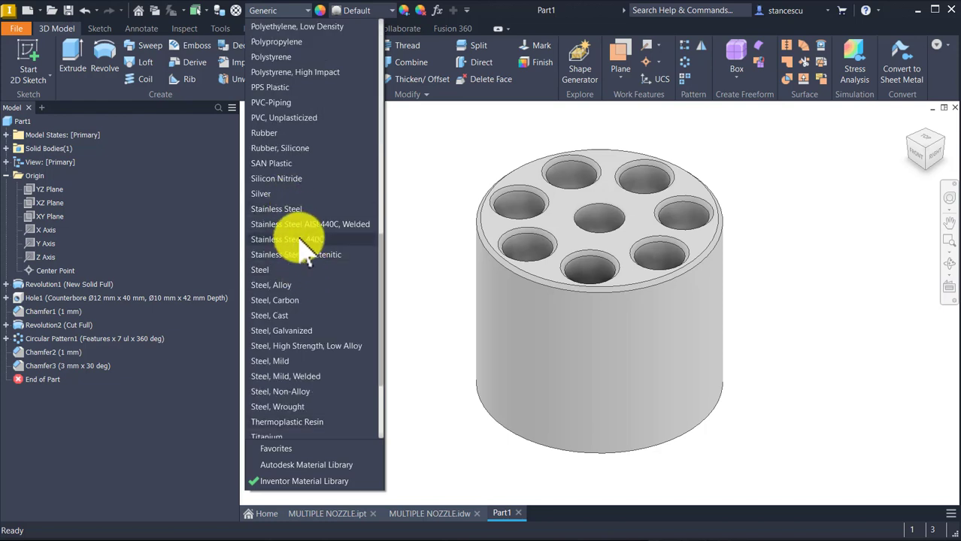
click(292, 208)
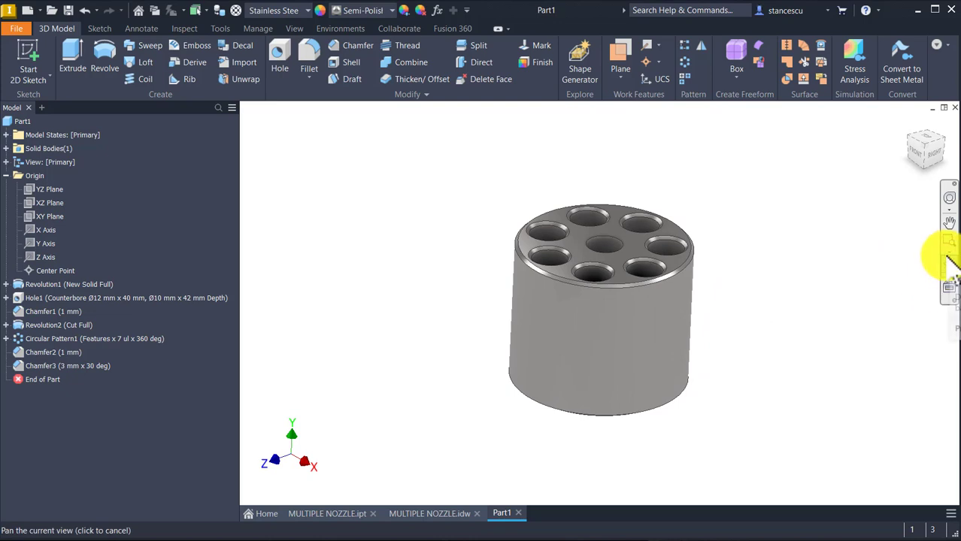
- Examine the finished stainless steel part from several angles, including the chamfered top and bottom edges
click(949, 264)
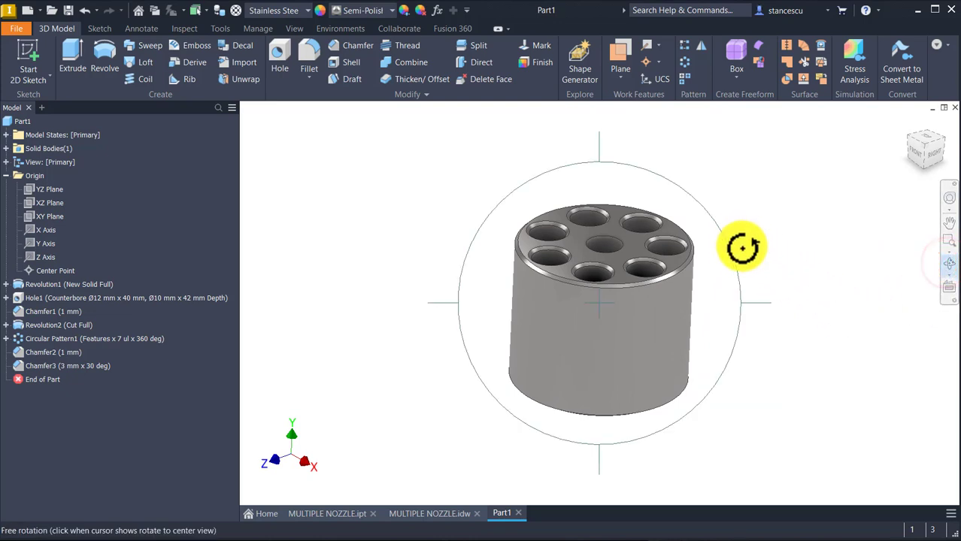
click(757, 301)
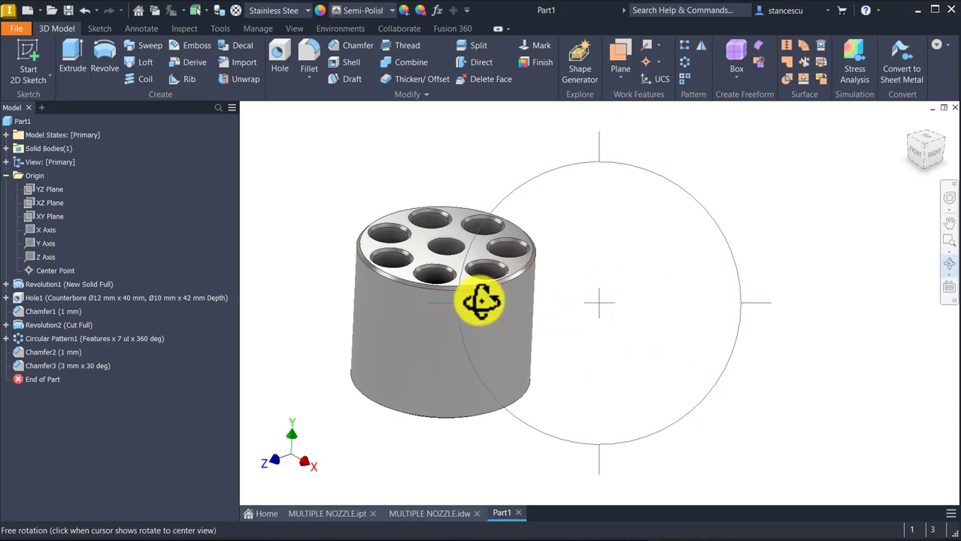
drag(483, 299, 777, 270)
key(F5)
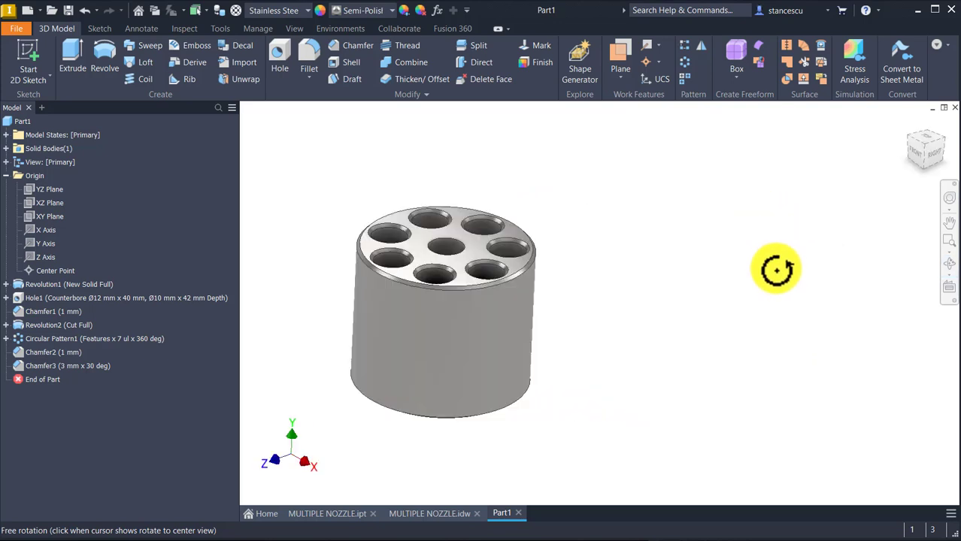
key(Escape)
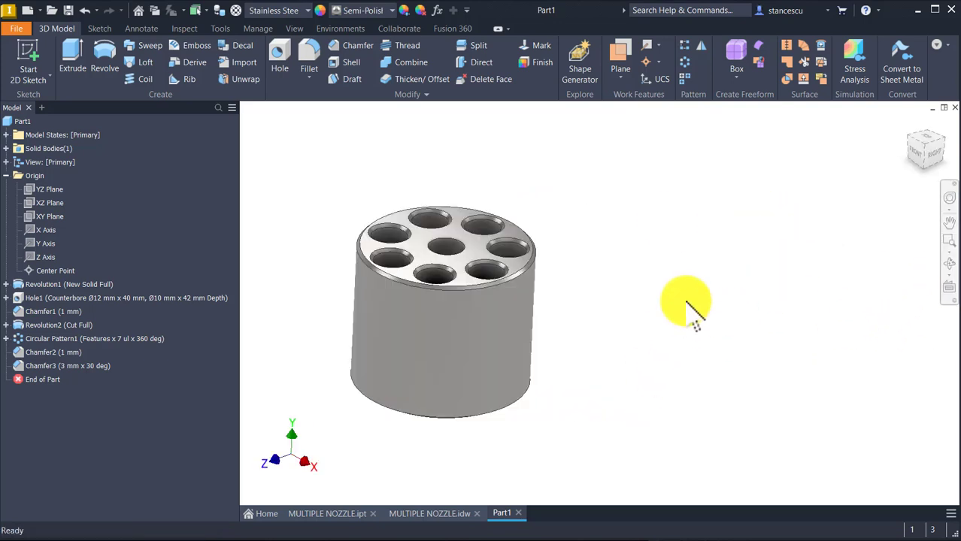
key(F6)
key(F6)
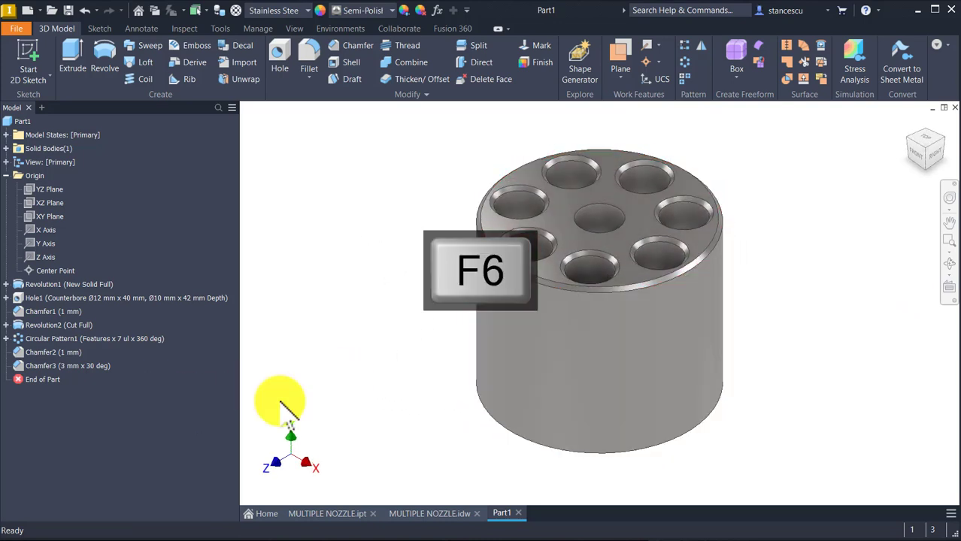
shift+middle_drag(921, 289, 914, 270)
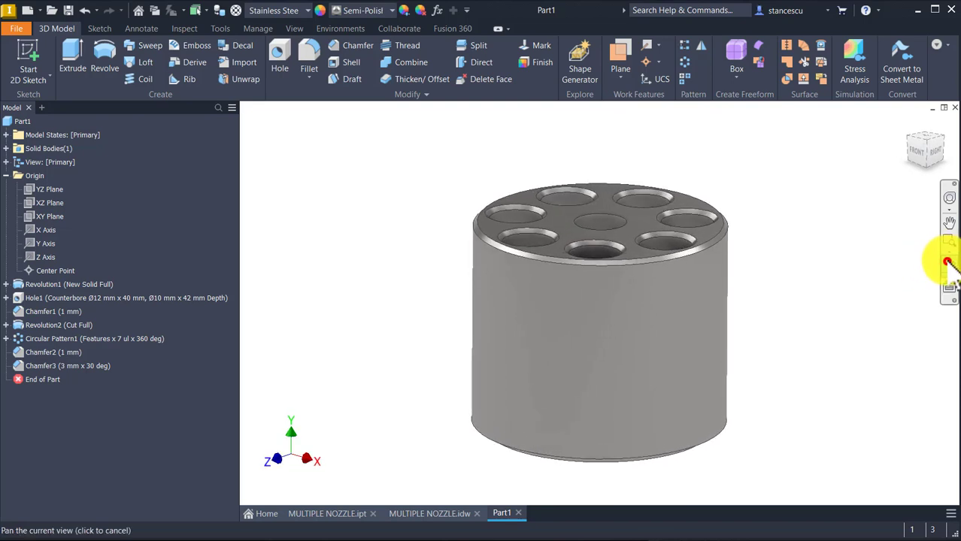
click(949, 263)
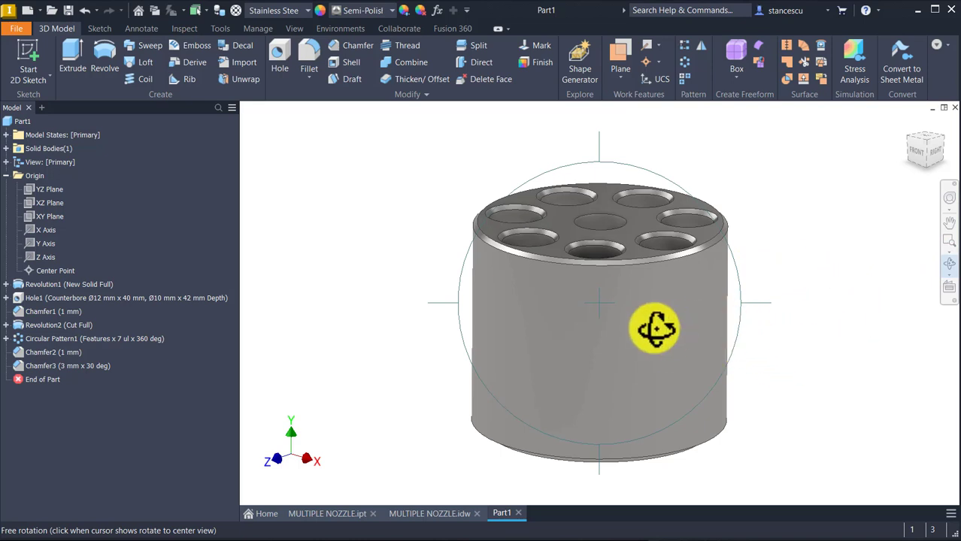
drag(654, 330, 811, 204)
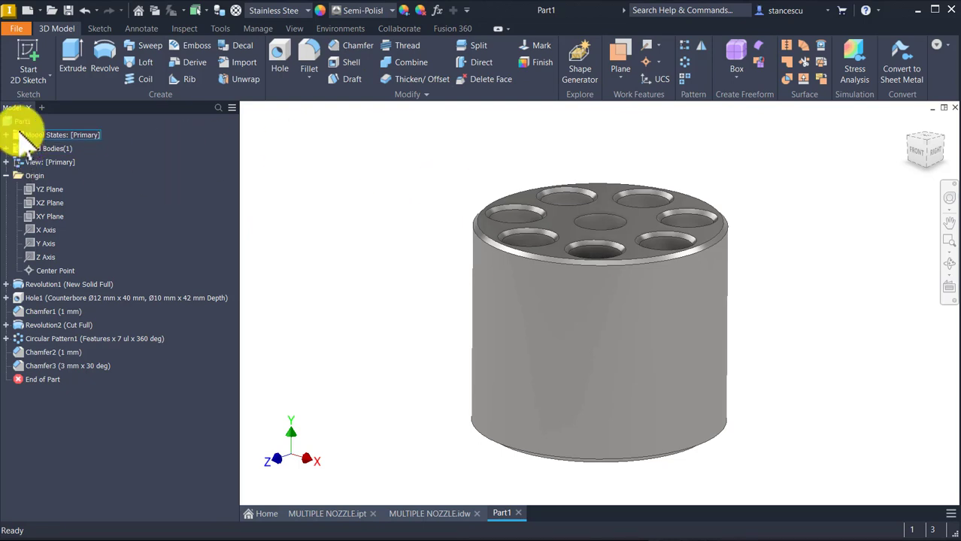
- Update the physical properties in Part1's iProperties and copy the calculated volume value
right_click(19, 124)
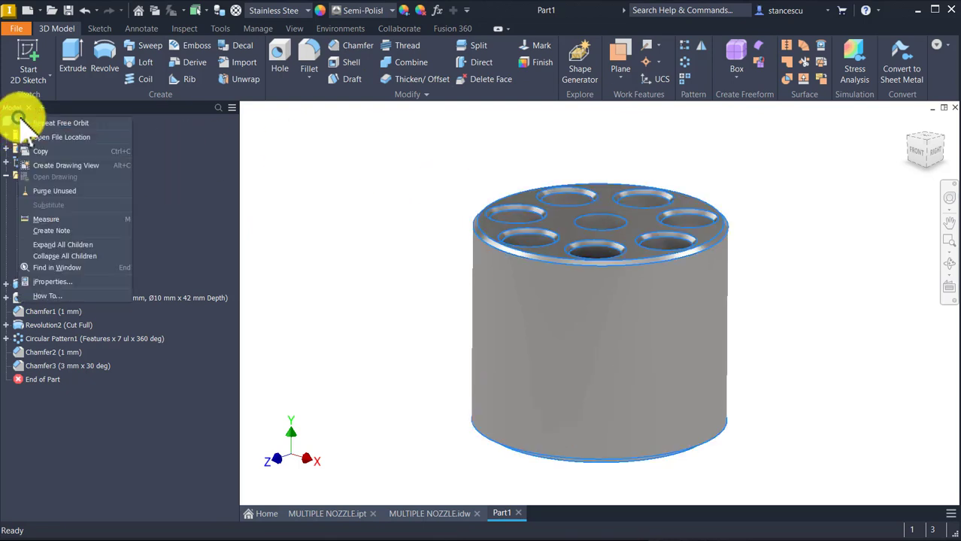
click(52, 282)
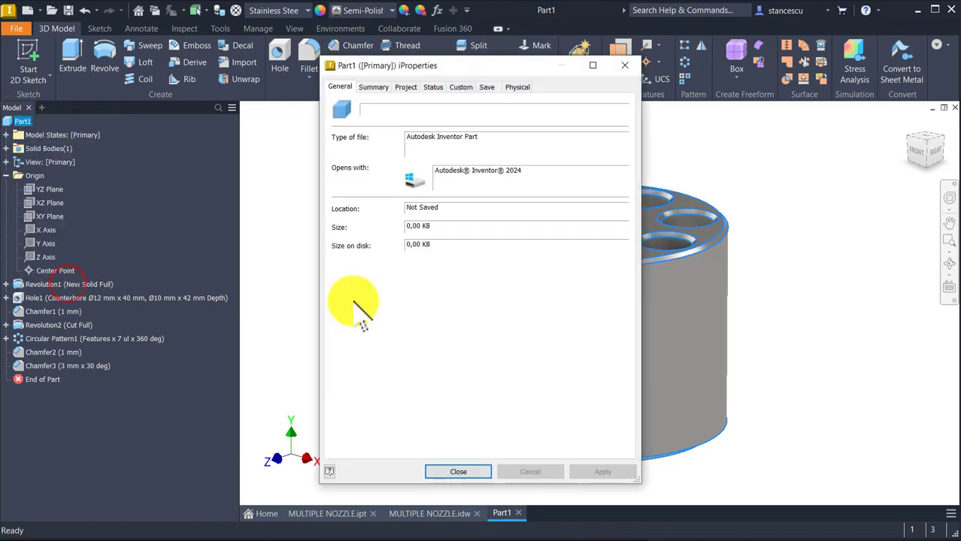
click(518, 88)
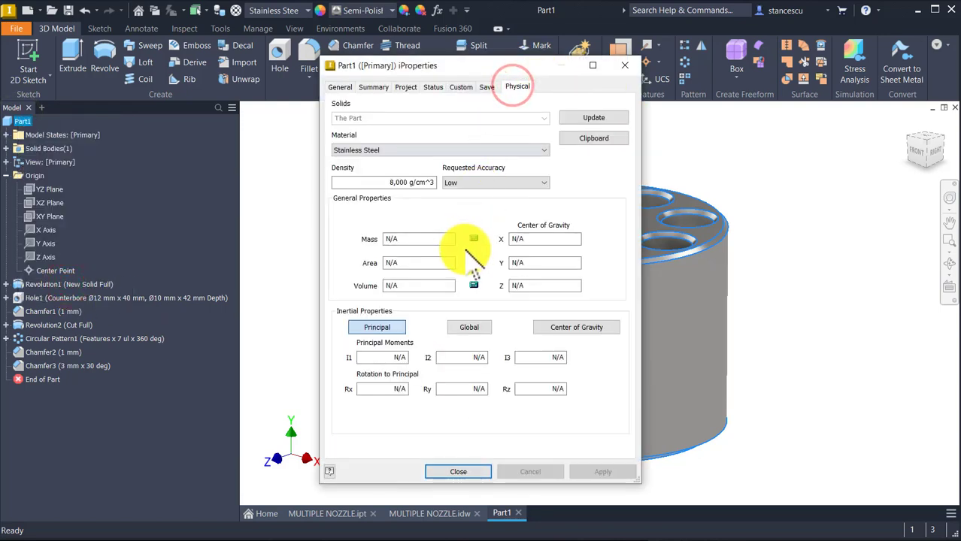
click(571, 119)
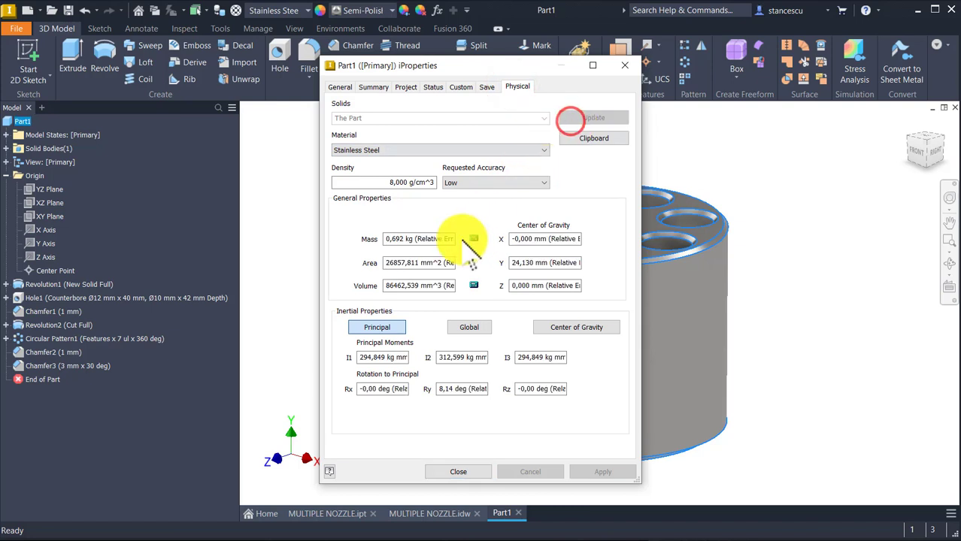
drag(442, 285, 378, 285)
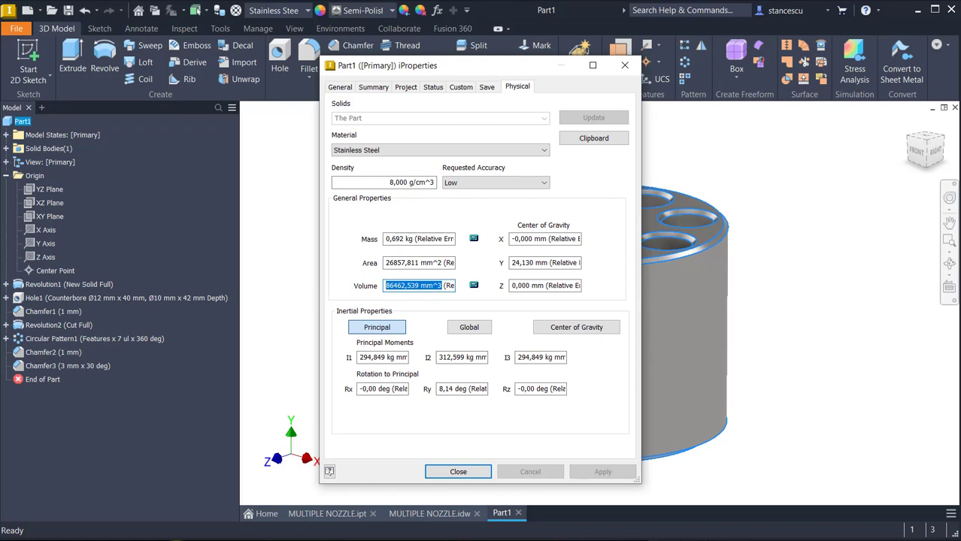
key(ctrl+c)
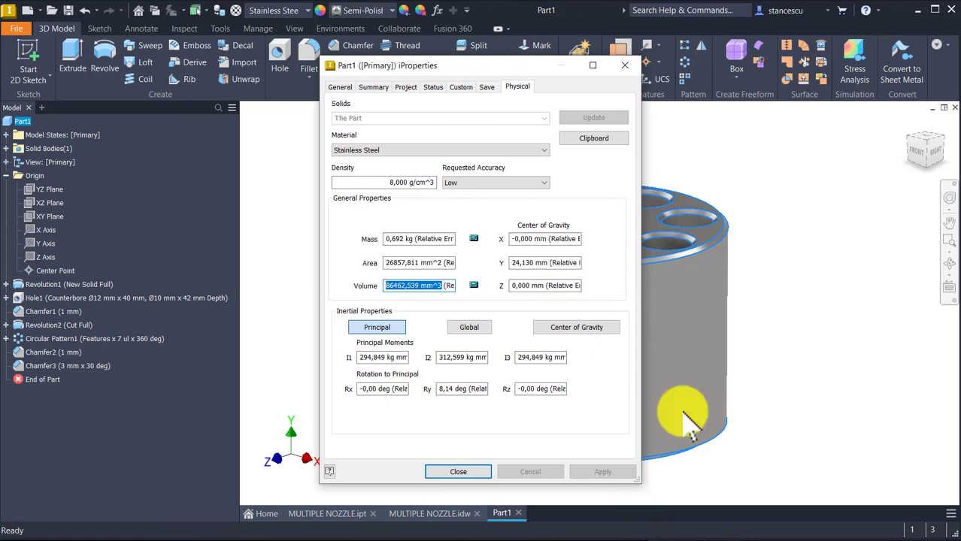
click(481, 473)
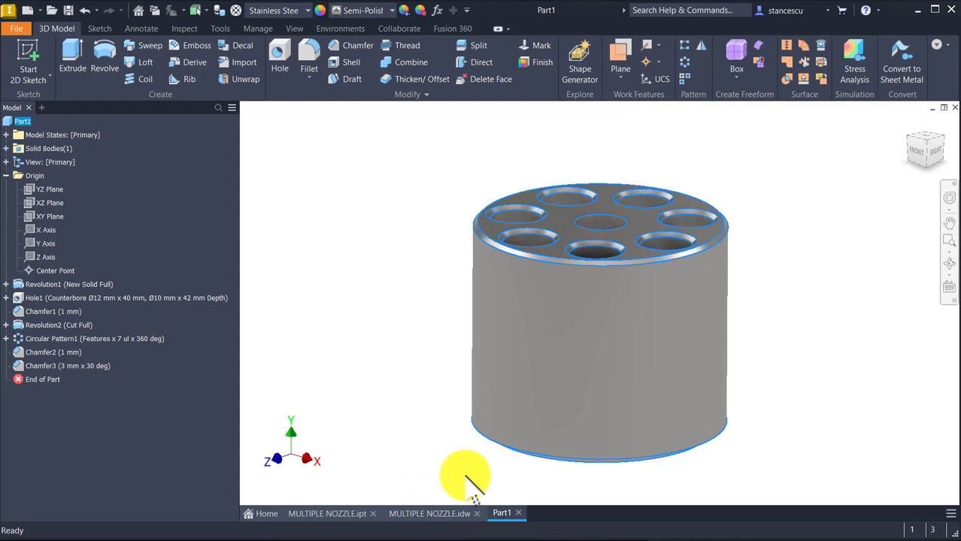
- Compare the copied volume with the volume note in MULTIPLE NOZZLE.idw by pasting it beneath, and discard the note edit
click(449, 514)
scroll(489, 166, down, 2)
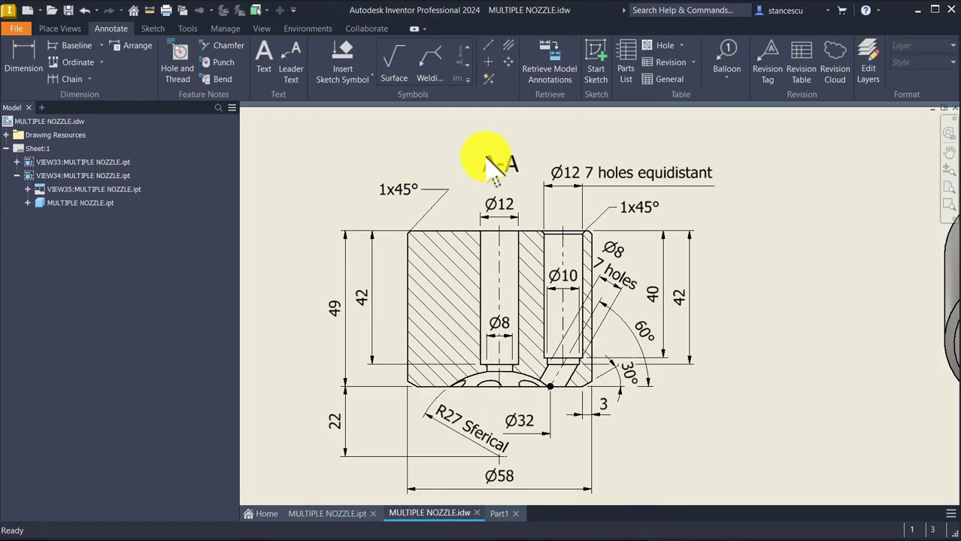
scroll(488, 165, down, 2)
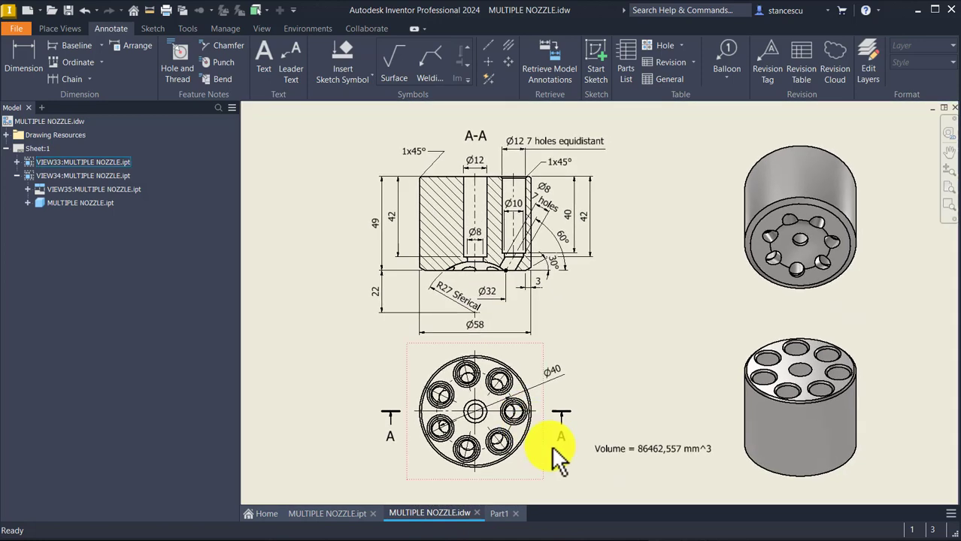
double_click(679, 450)
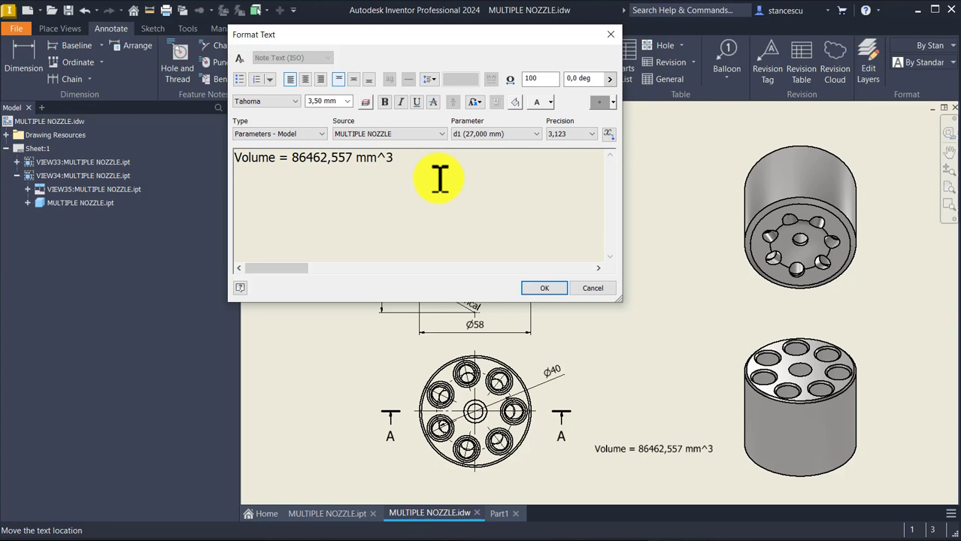
key(ctrl+v)
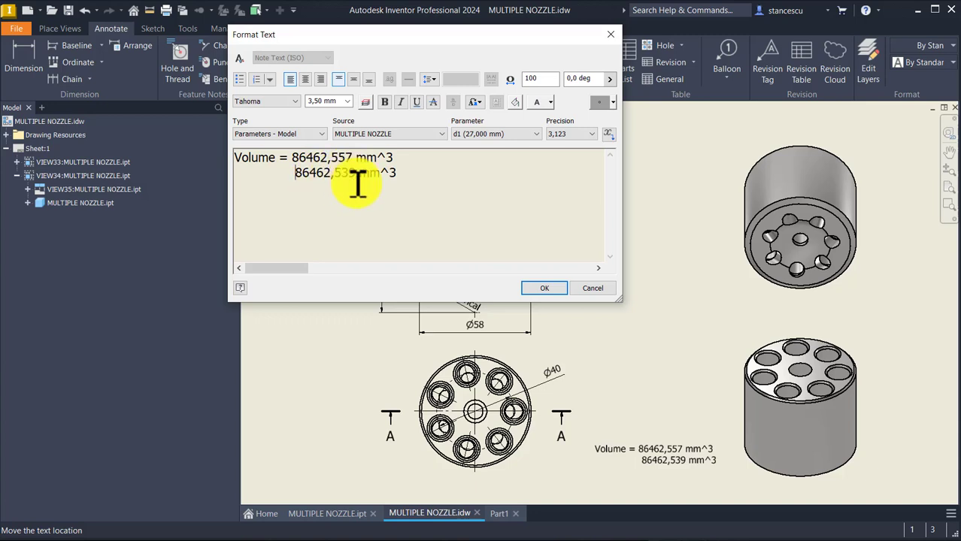
click(592, 289)
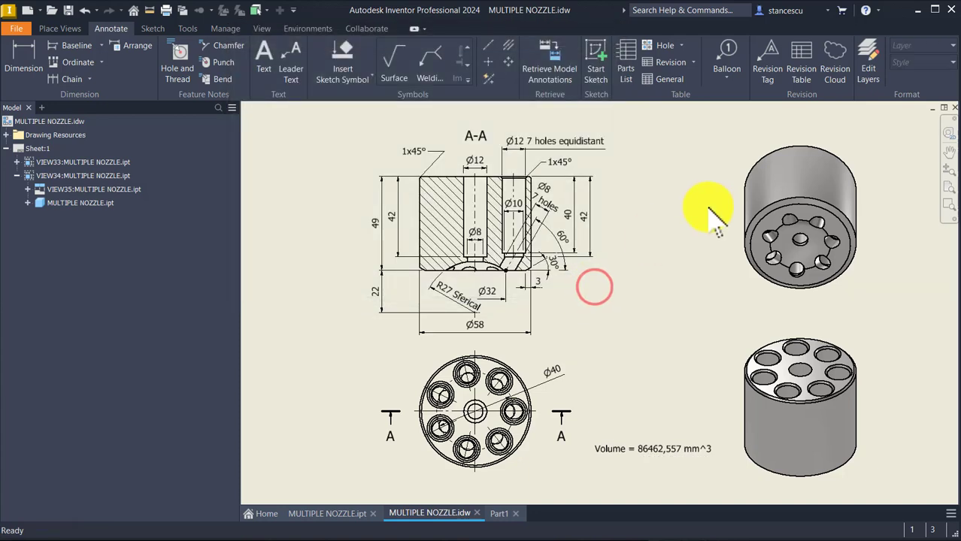